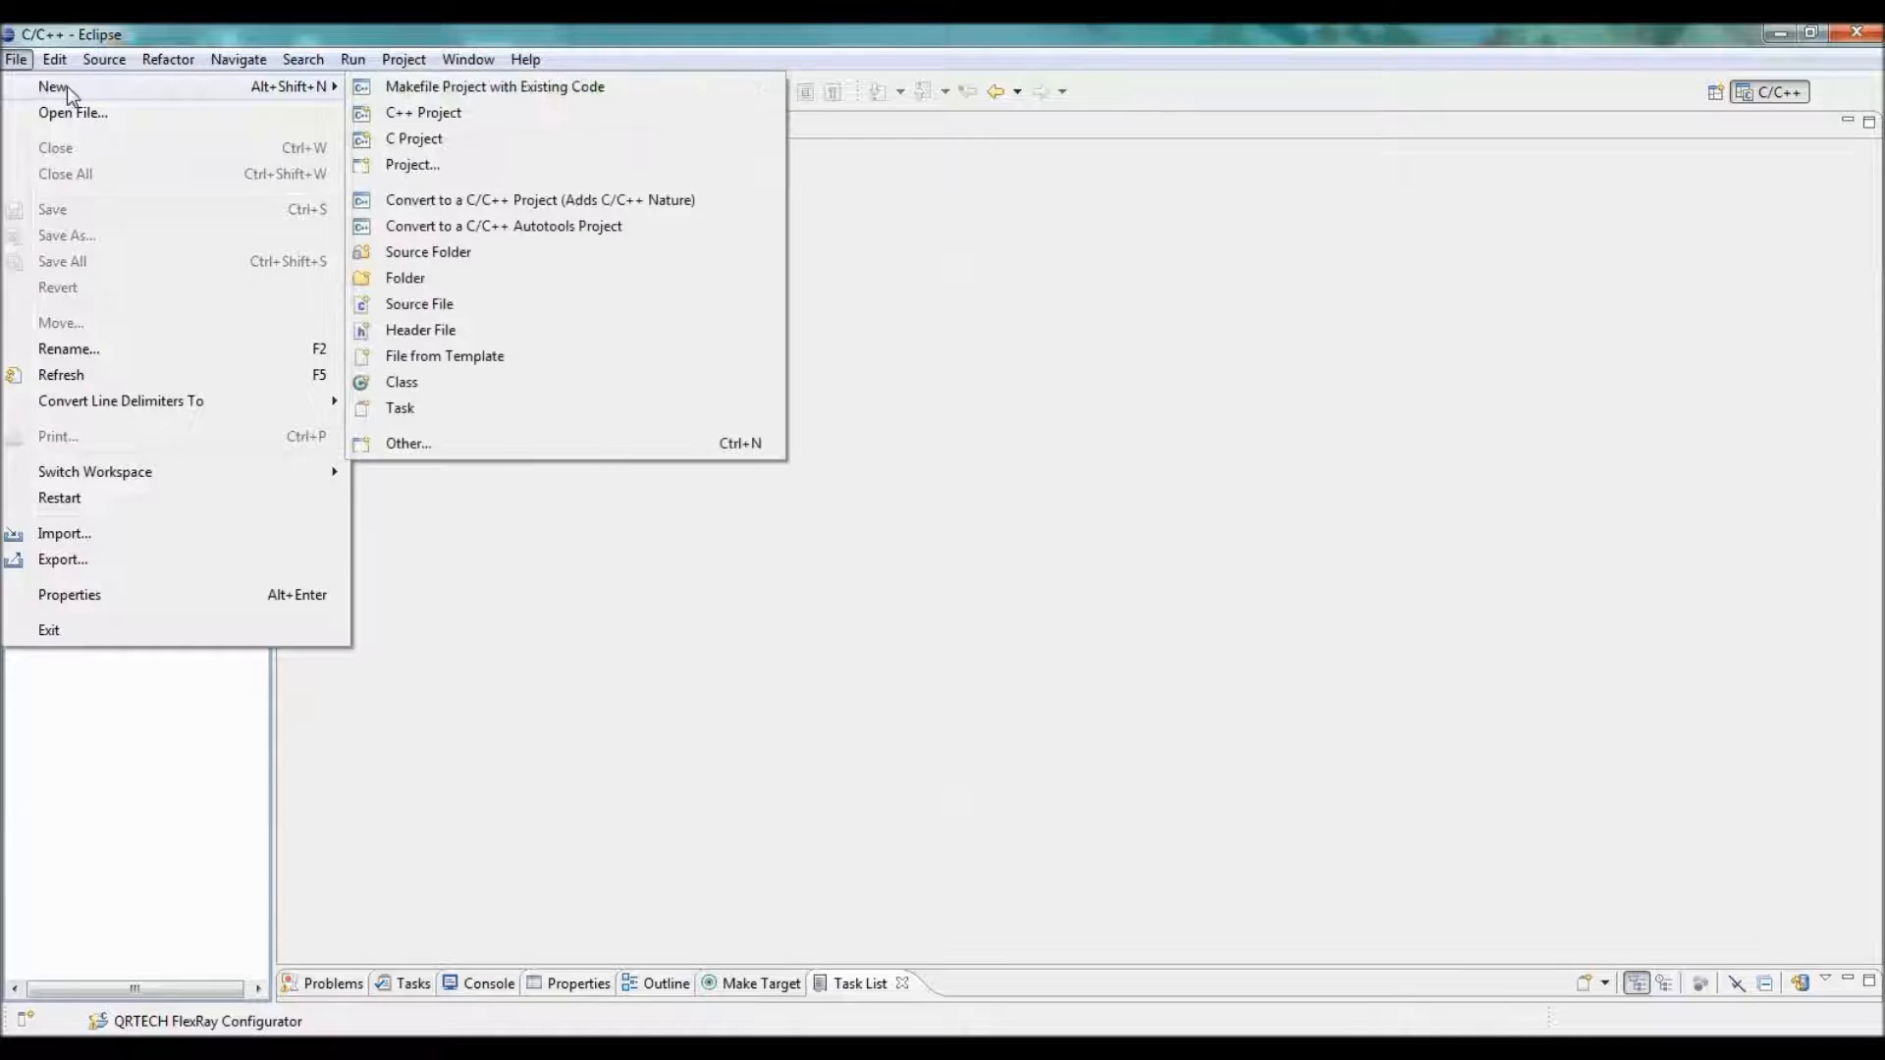
Create an empty QRTECH FlexRay configuration file named 2NodeDemoConfiguration.xml in the QRTECH FlexRay Configurator project
click(434, 447)
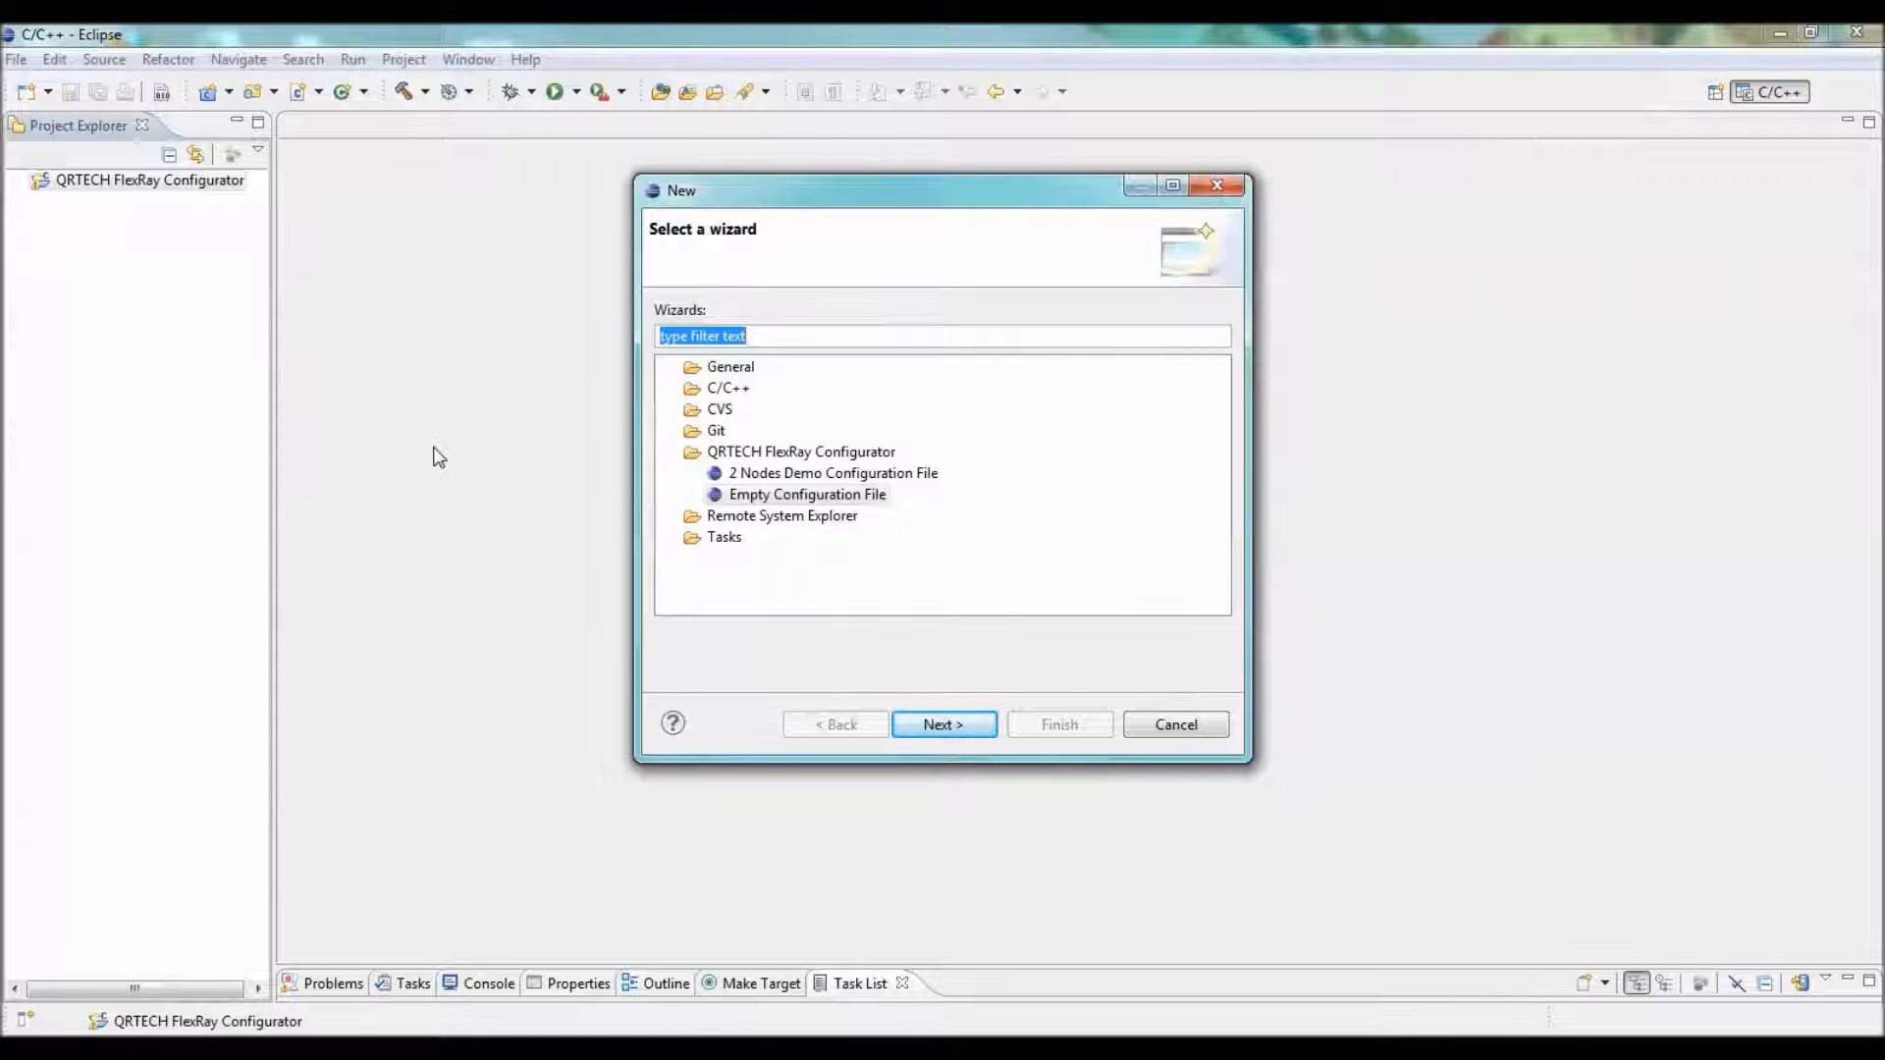
click(809, 498)
click(958, 723)
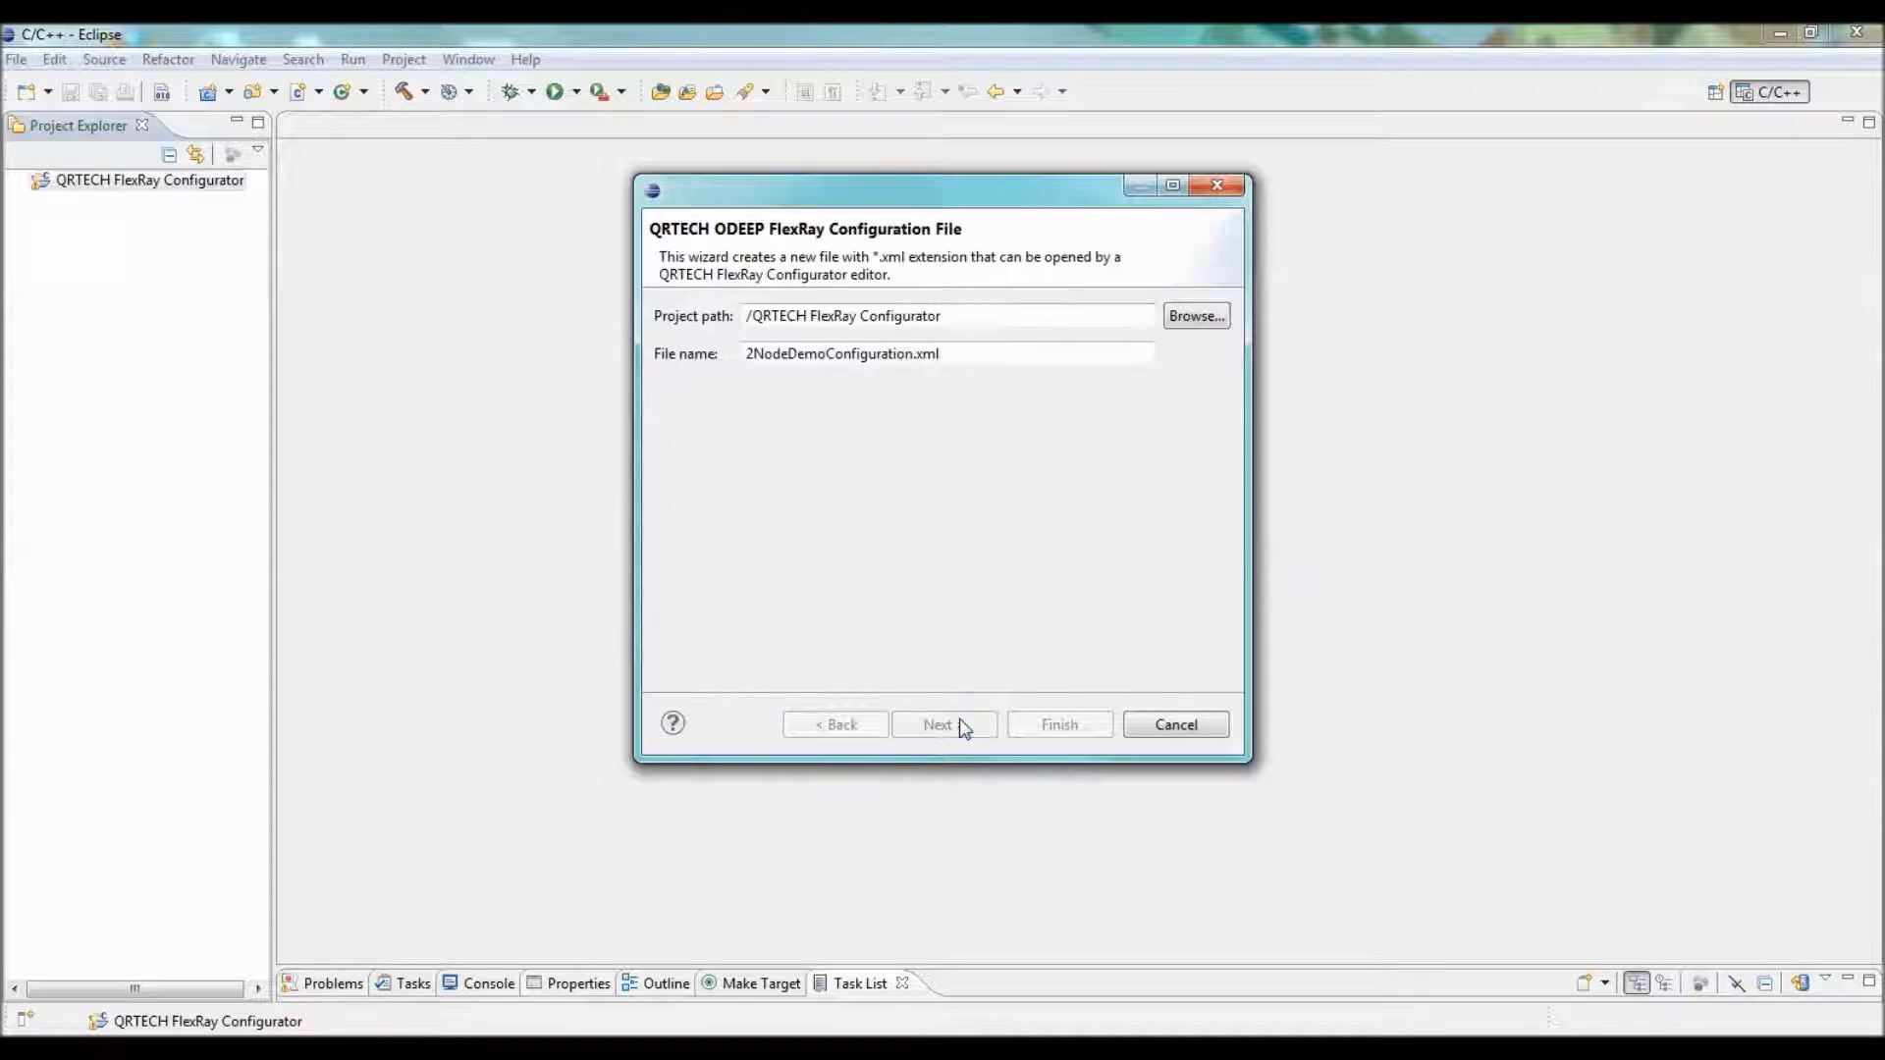
click(1011, 726)
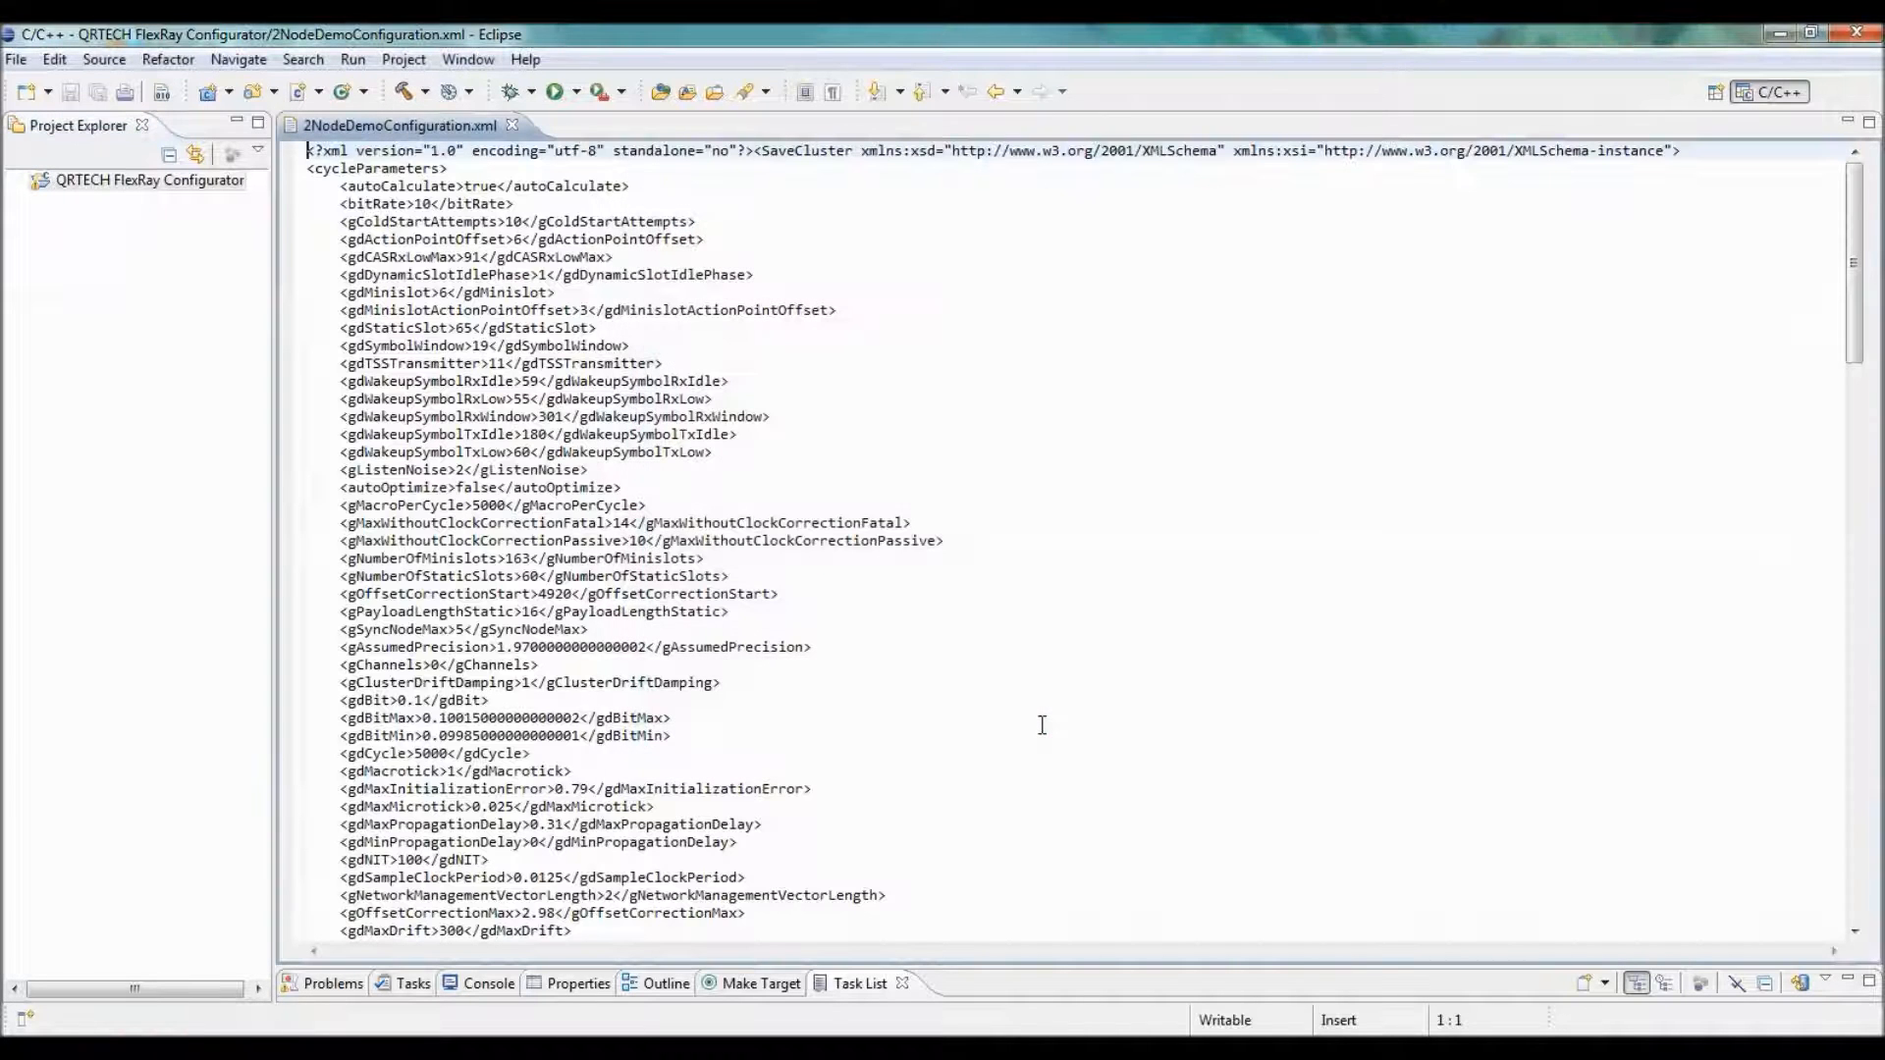
Close the file's XML text view and reopen 2NodeDemoConfiguration.xml with the FlexRay Configurator editor
click(511, 126)
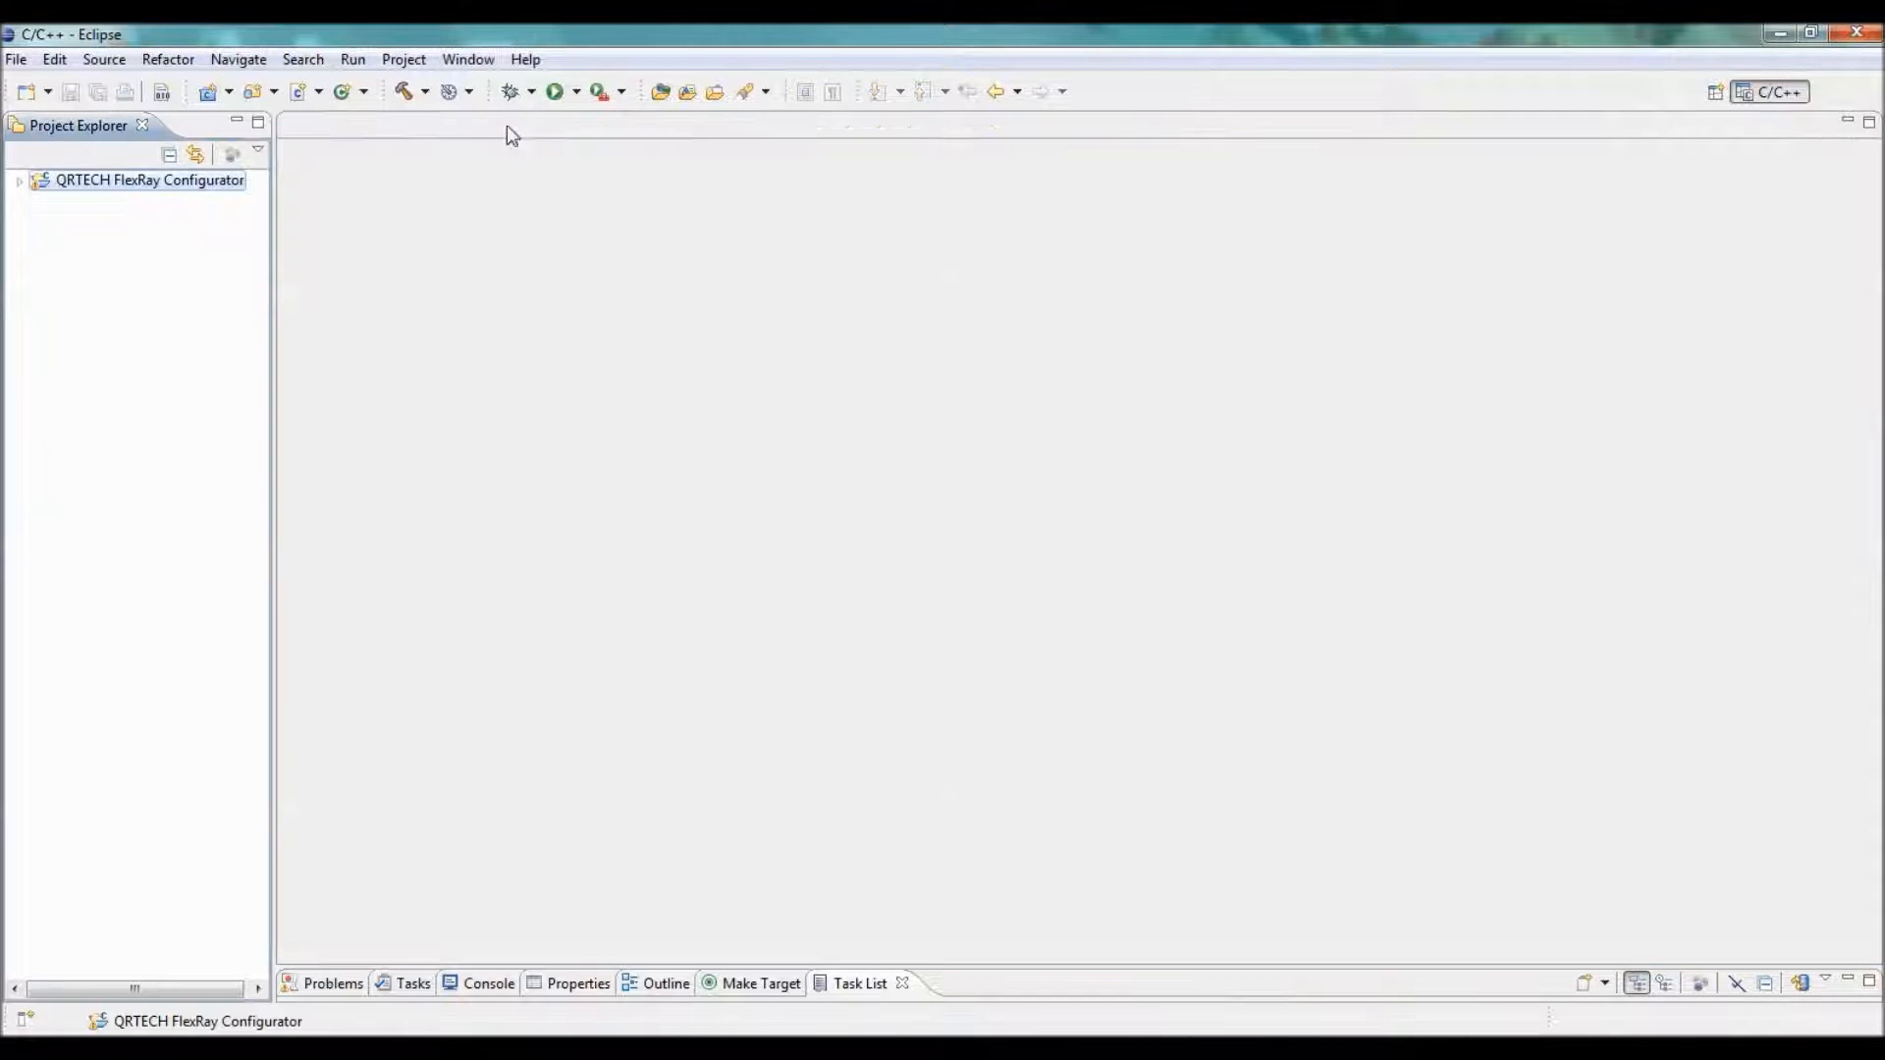
click(18, 181)
right_click(140, 203)
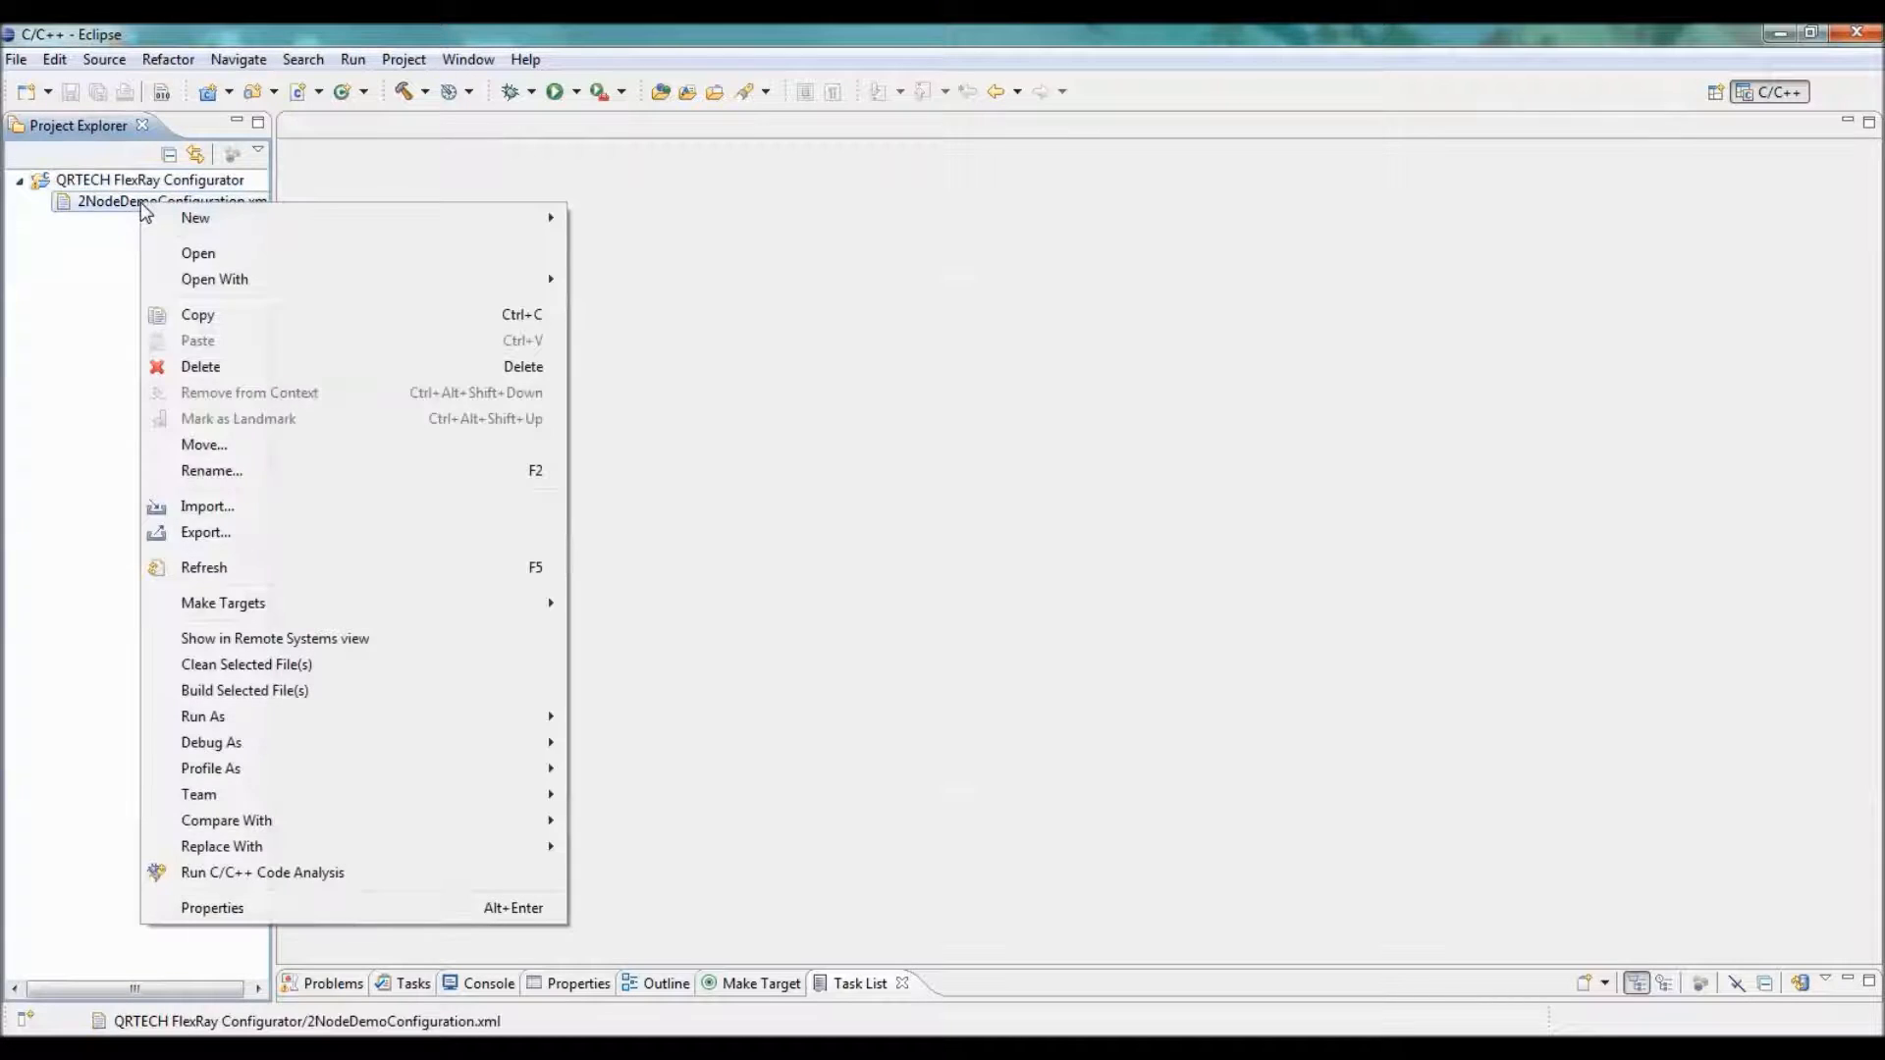
mouse_move(443, 285)
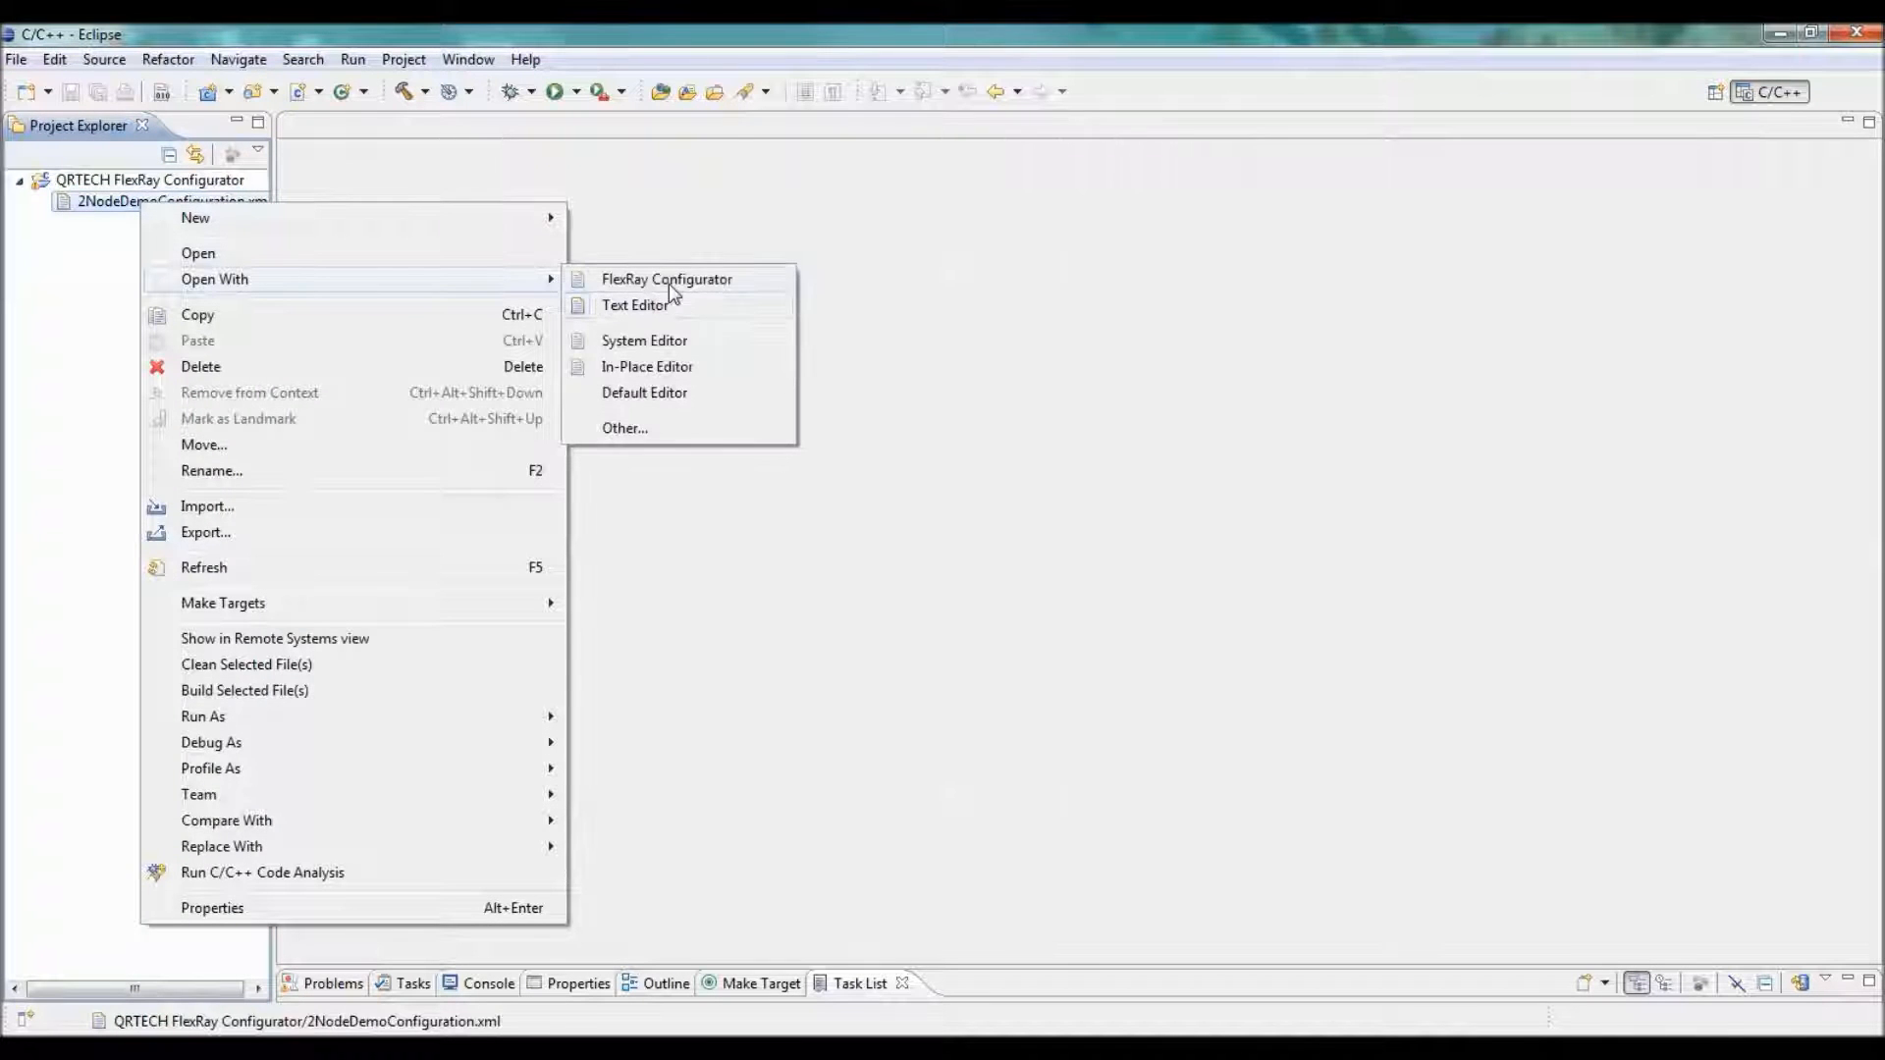
click(671, 285)
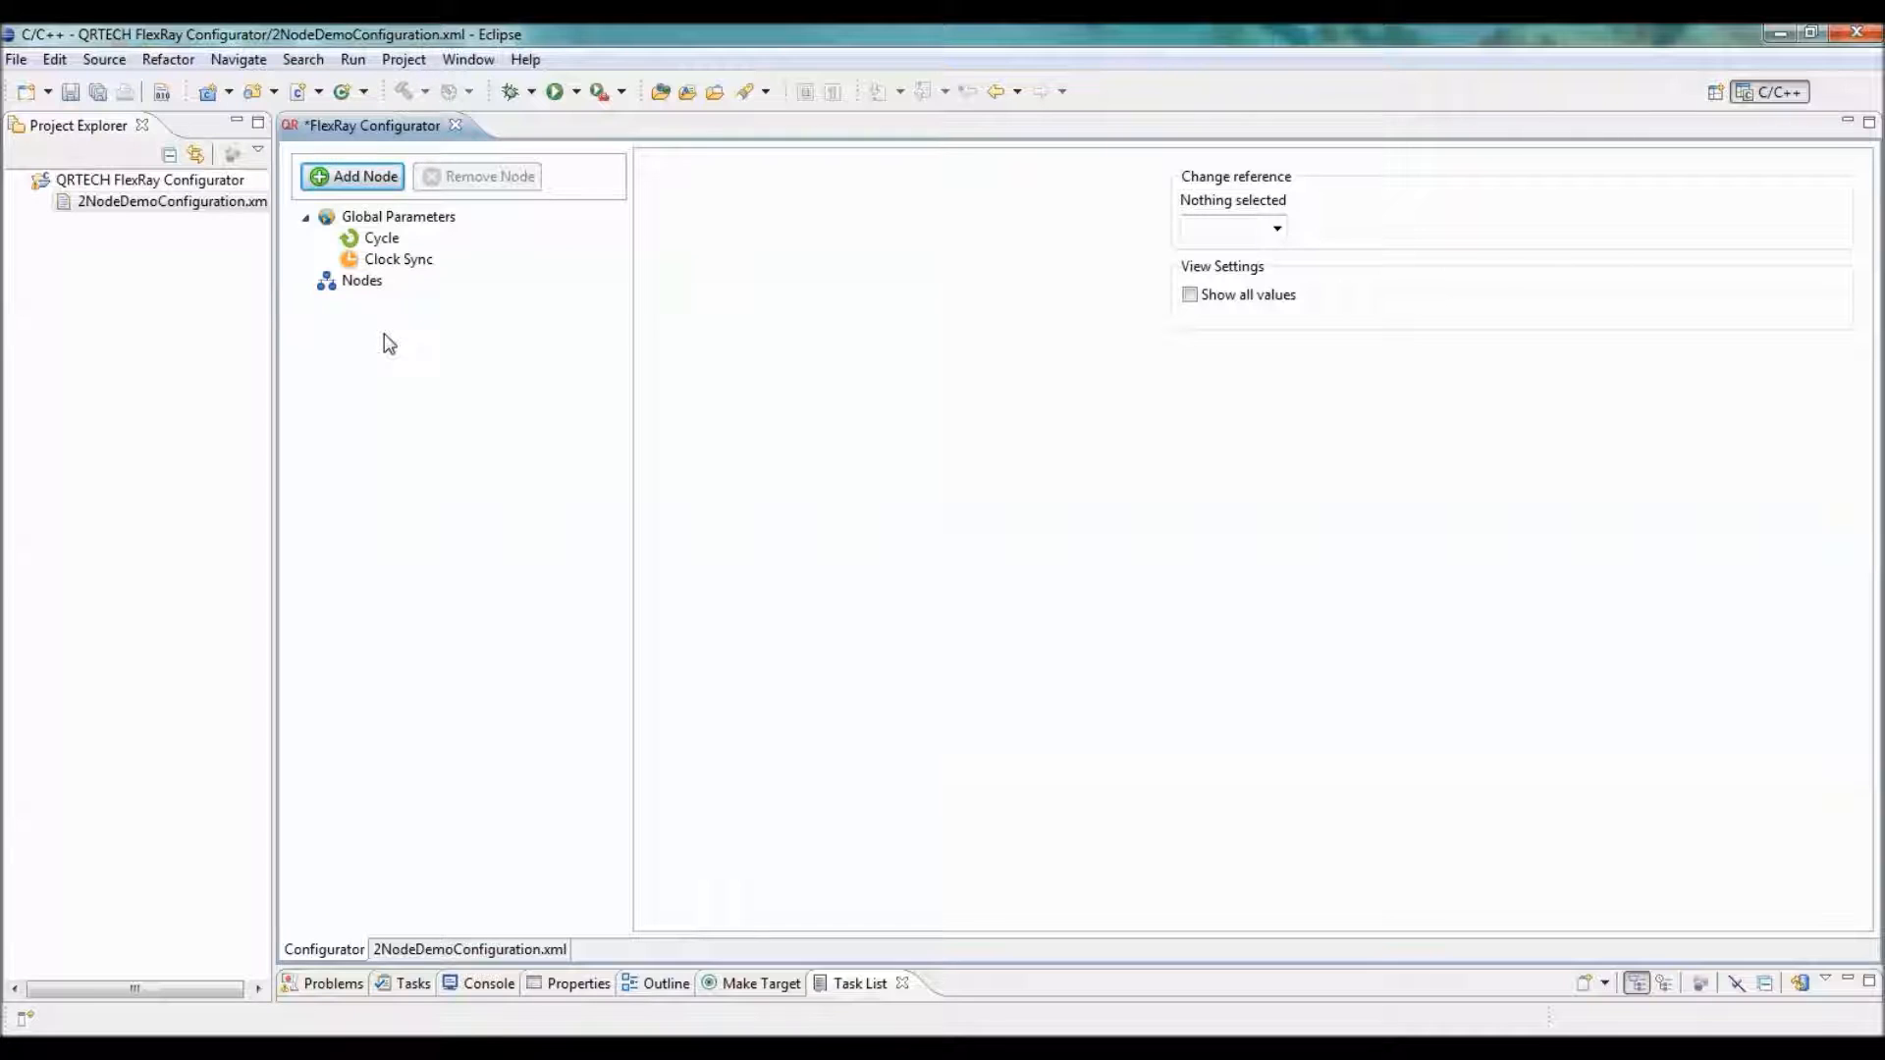
In the global Cycle parameters, set the action point offset to 10 for the static slot and 9 for the dynamic slot
click(378, 246)
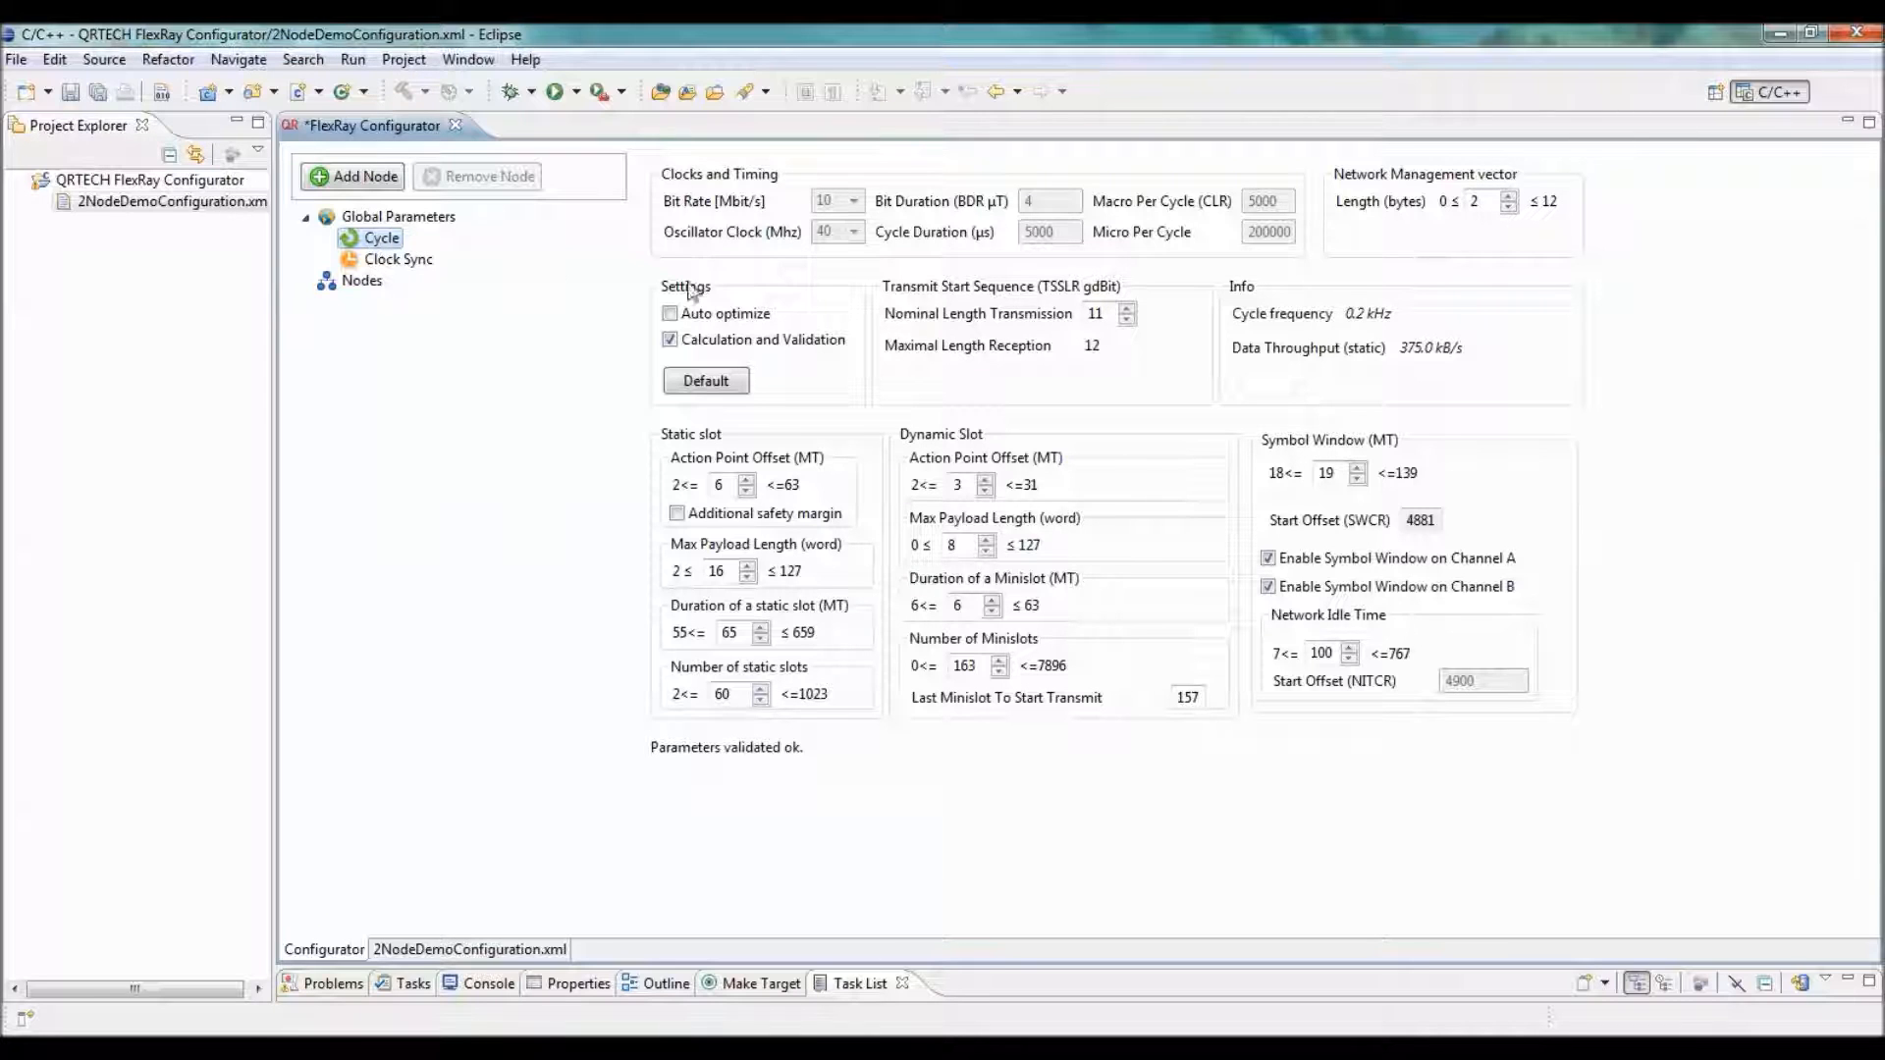
click(746, 480)
click(746, 480)
click(746, 481)
click(746, 481)
click(985, 481)
click(985, 480)
click(984, 480)
click(985, 480)
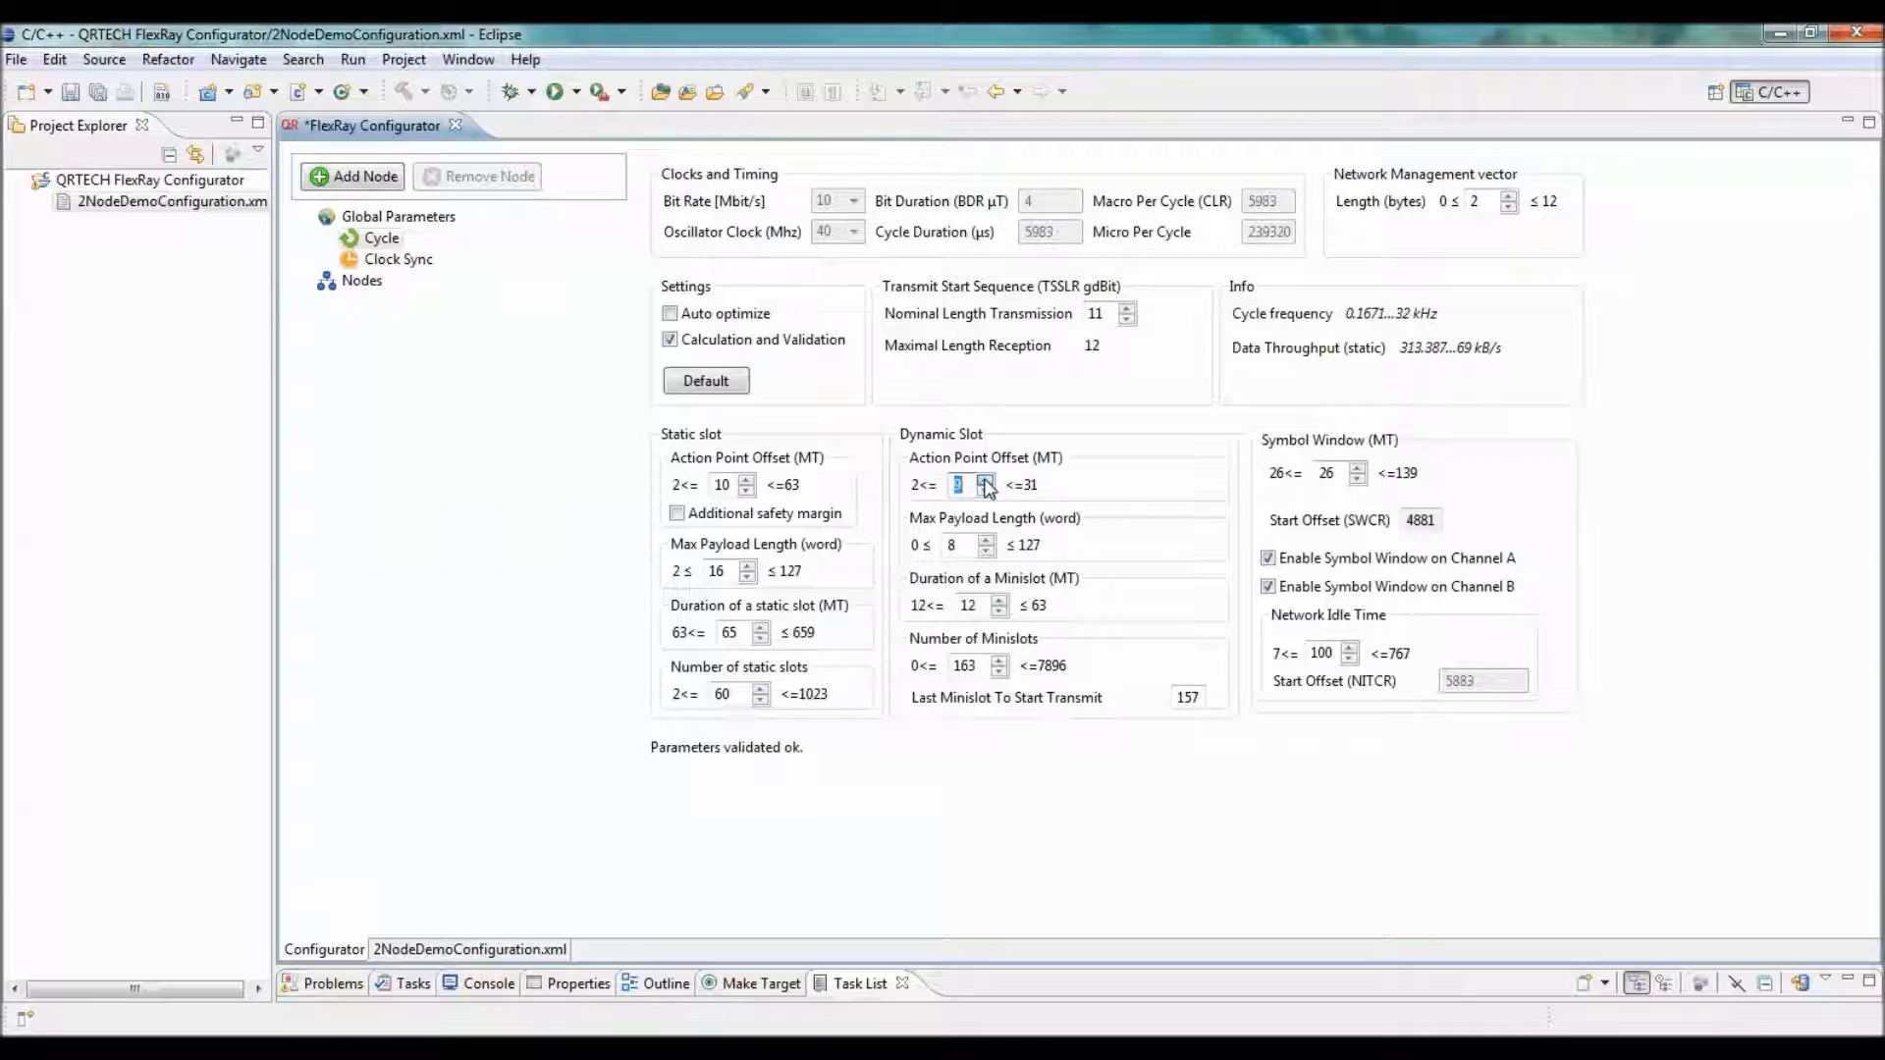
Check the Clock Sync parameters and reset the Cycle parameters to their defaults
click(398, 261)
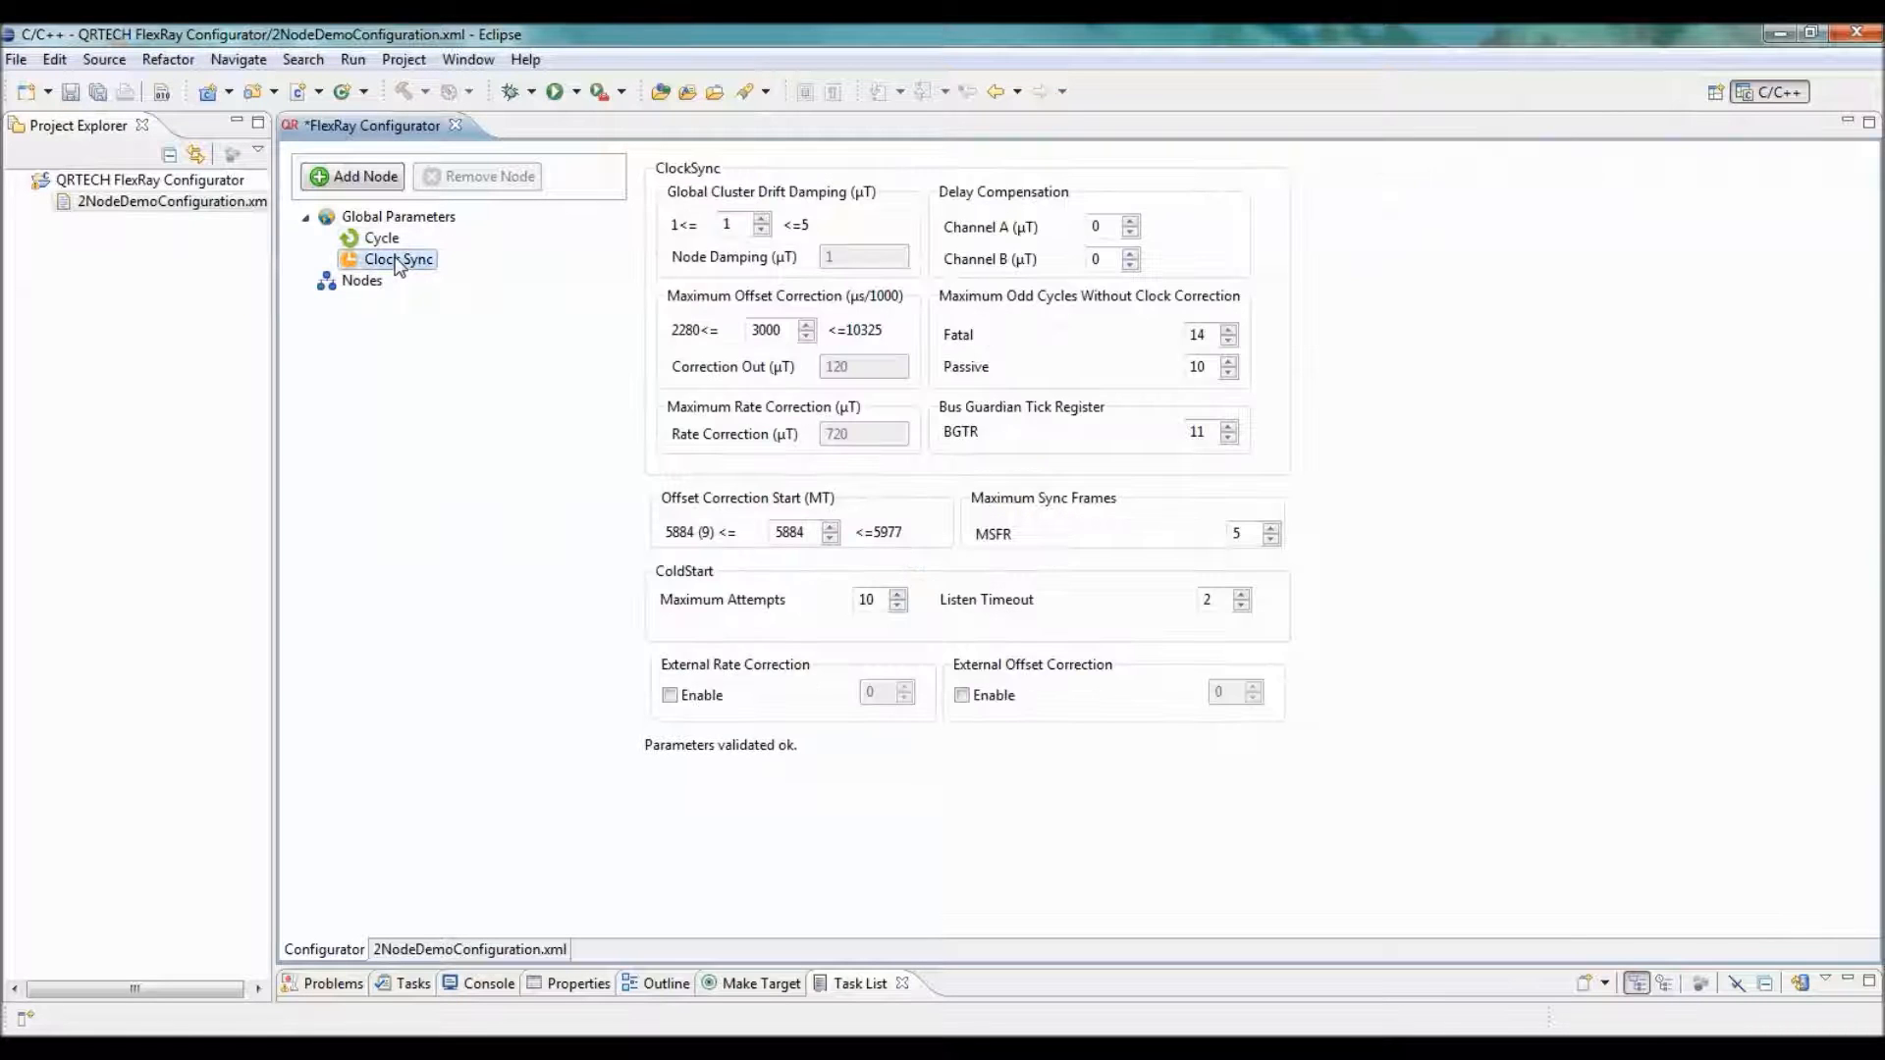
click(385, 248)
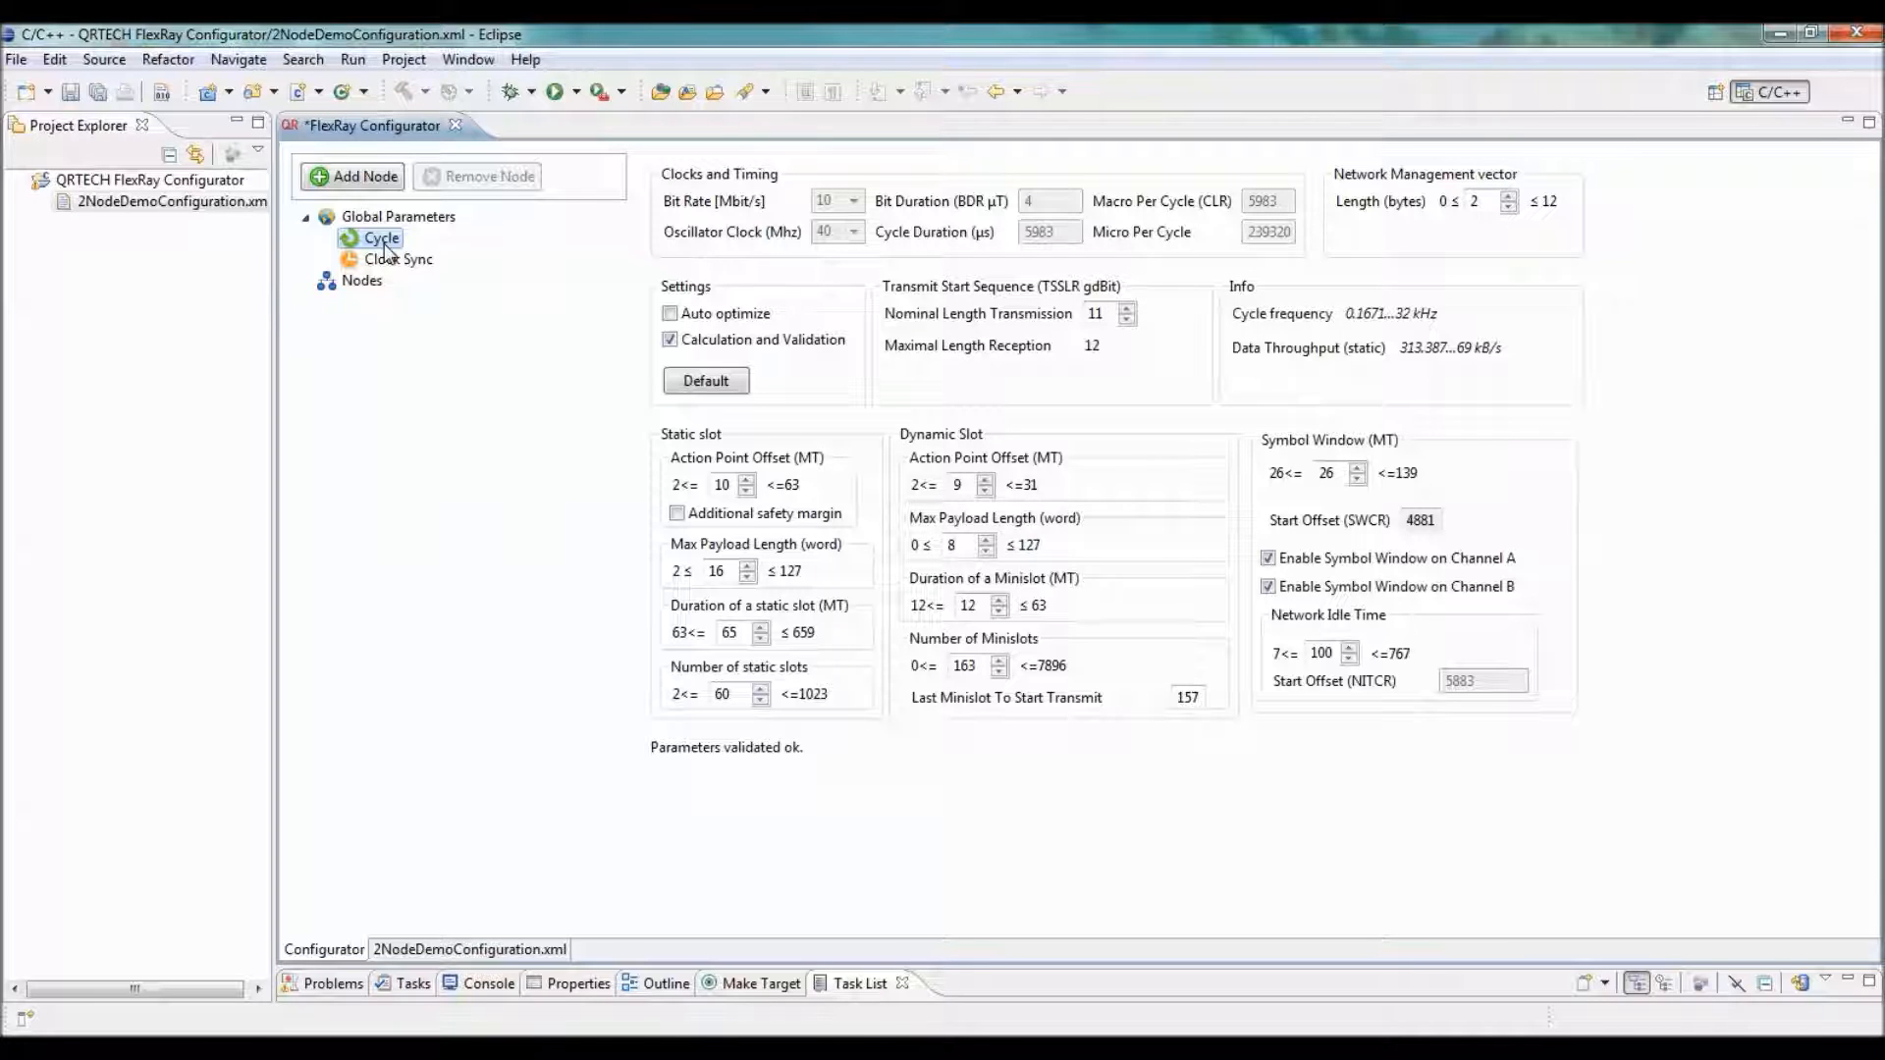
click(720, 385)
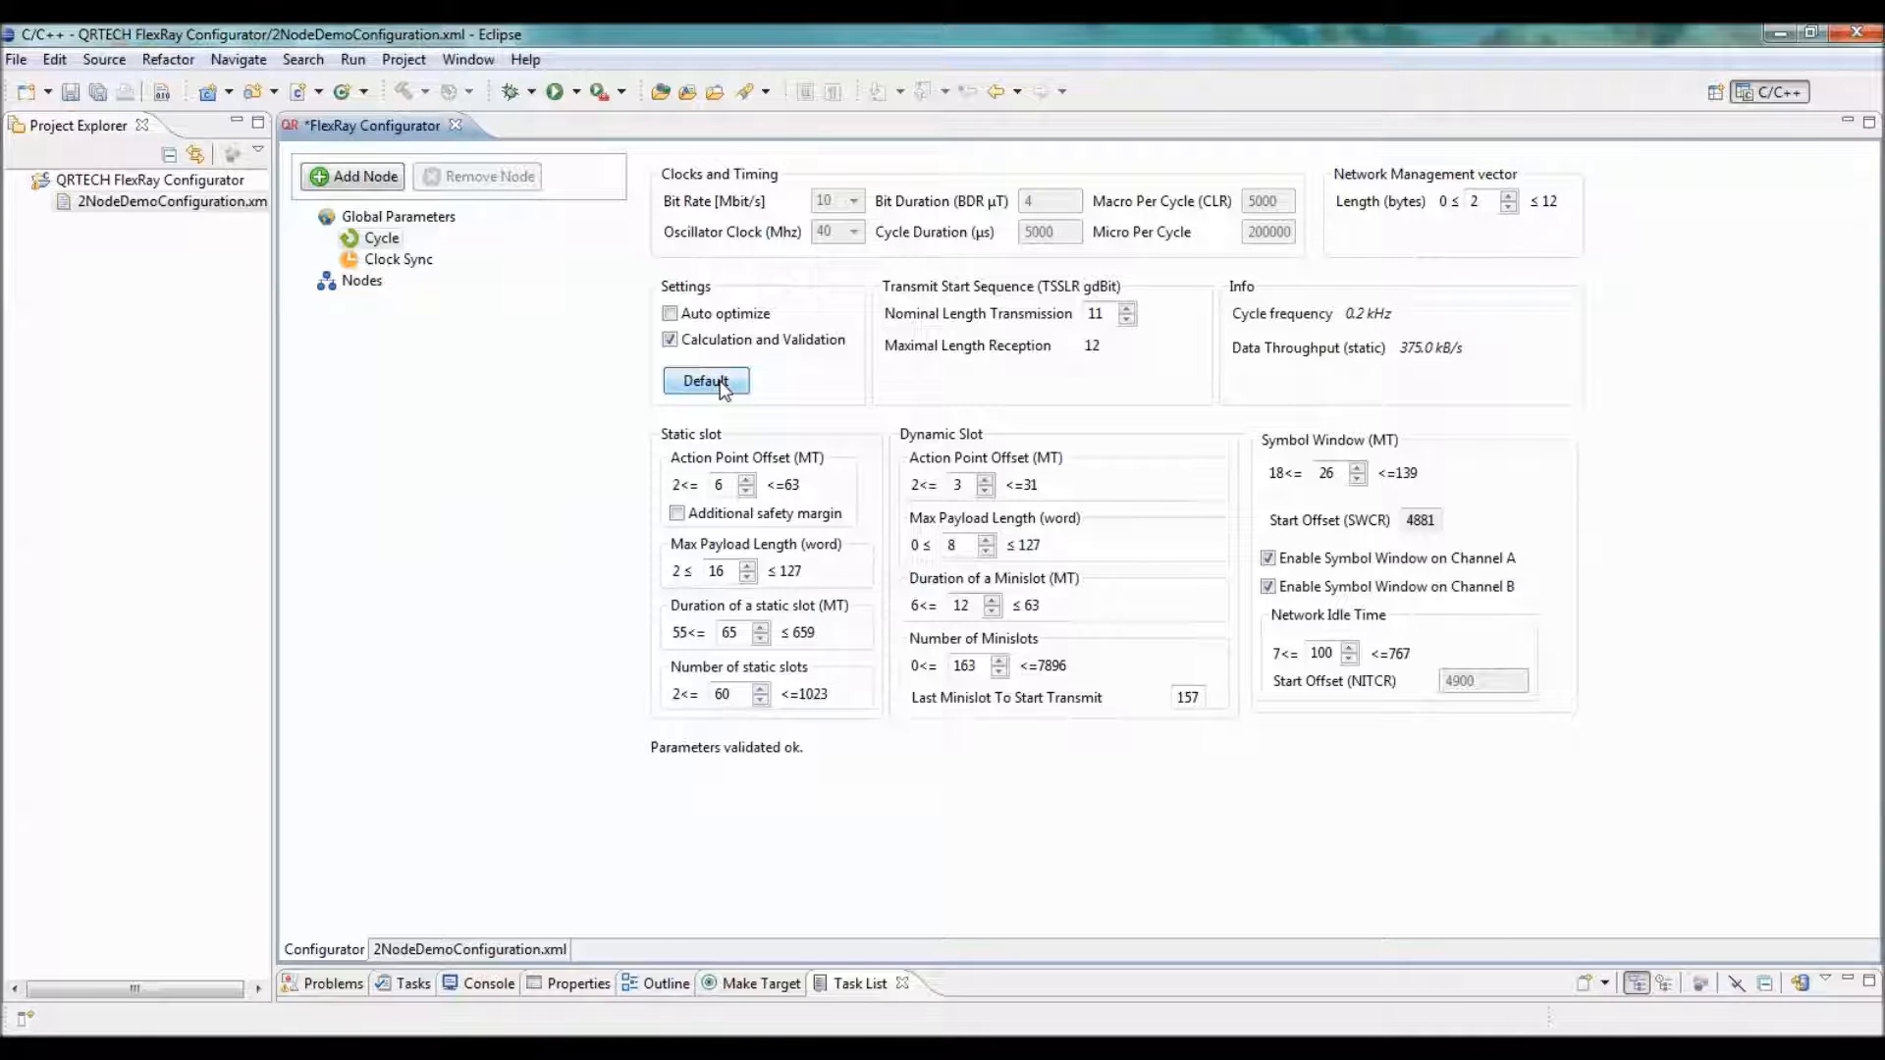
Add two nodes to the configuration, named Node1 and Node2
click(361, 176)
text(Node1)
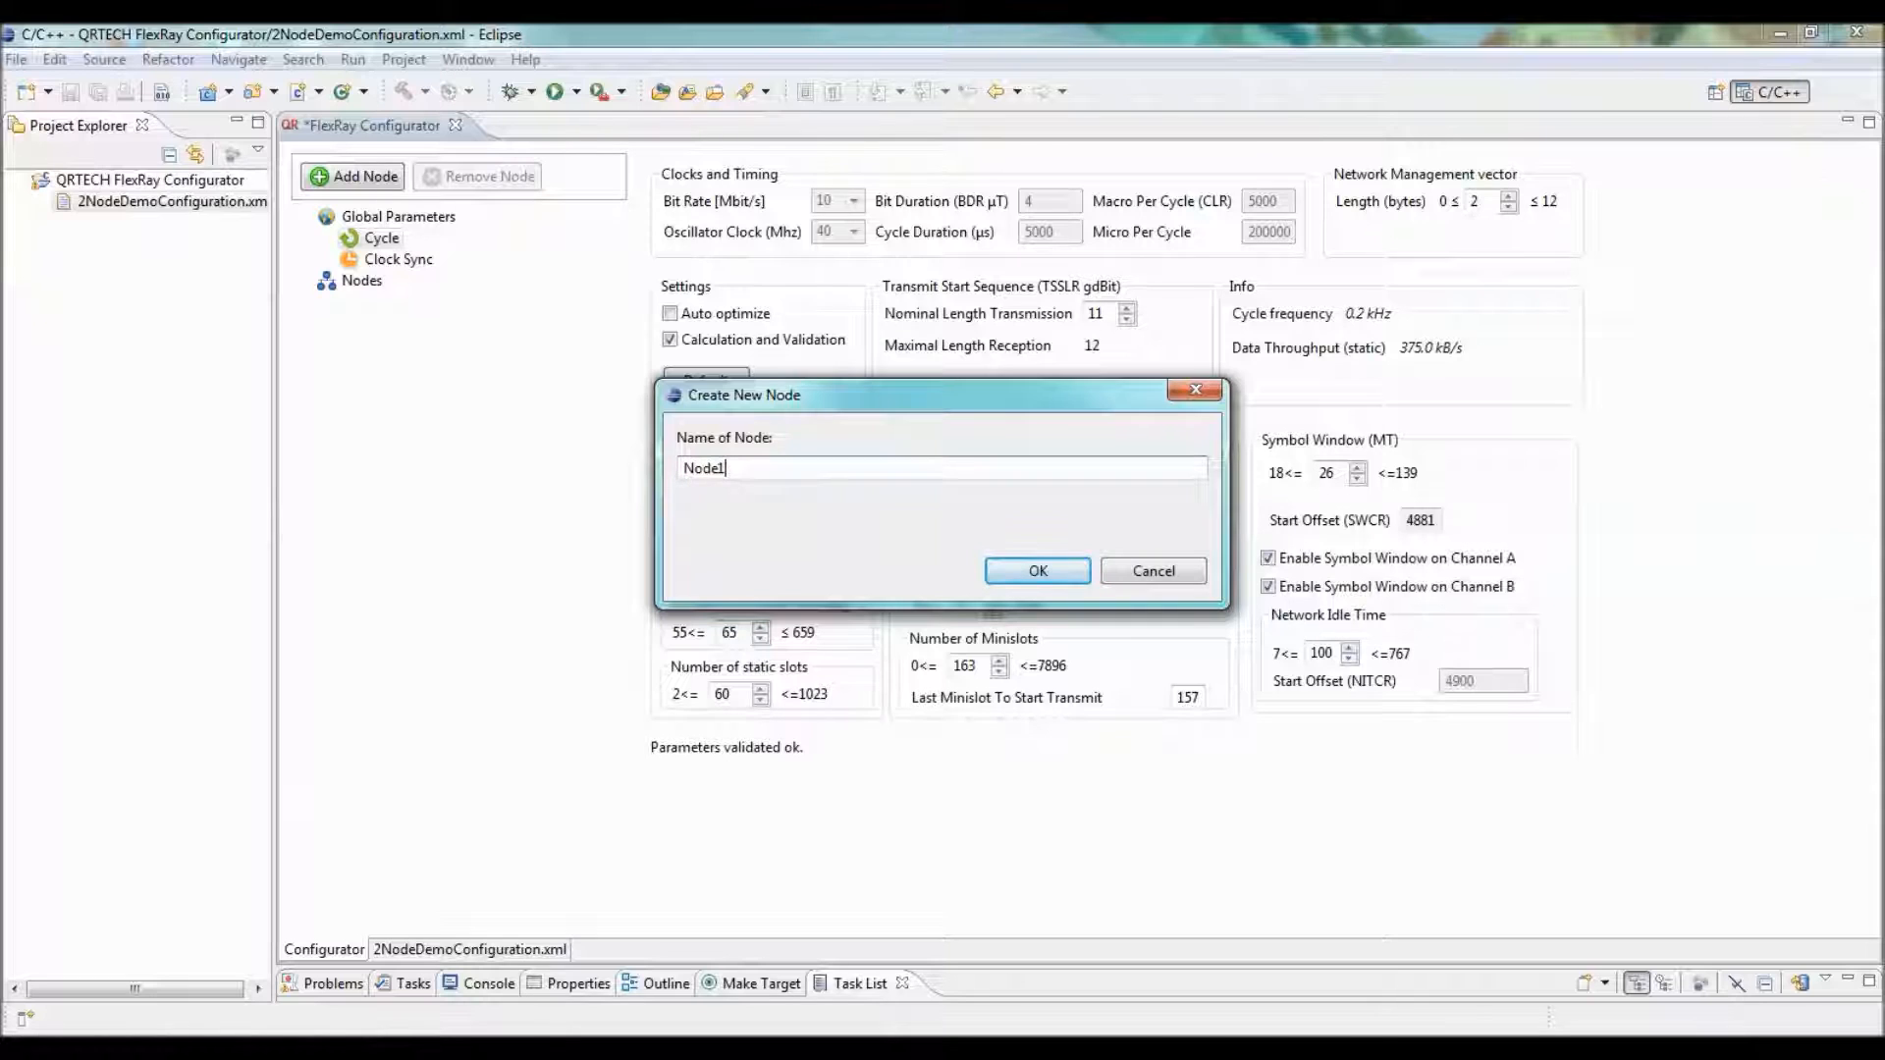
click(1038, 570)
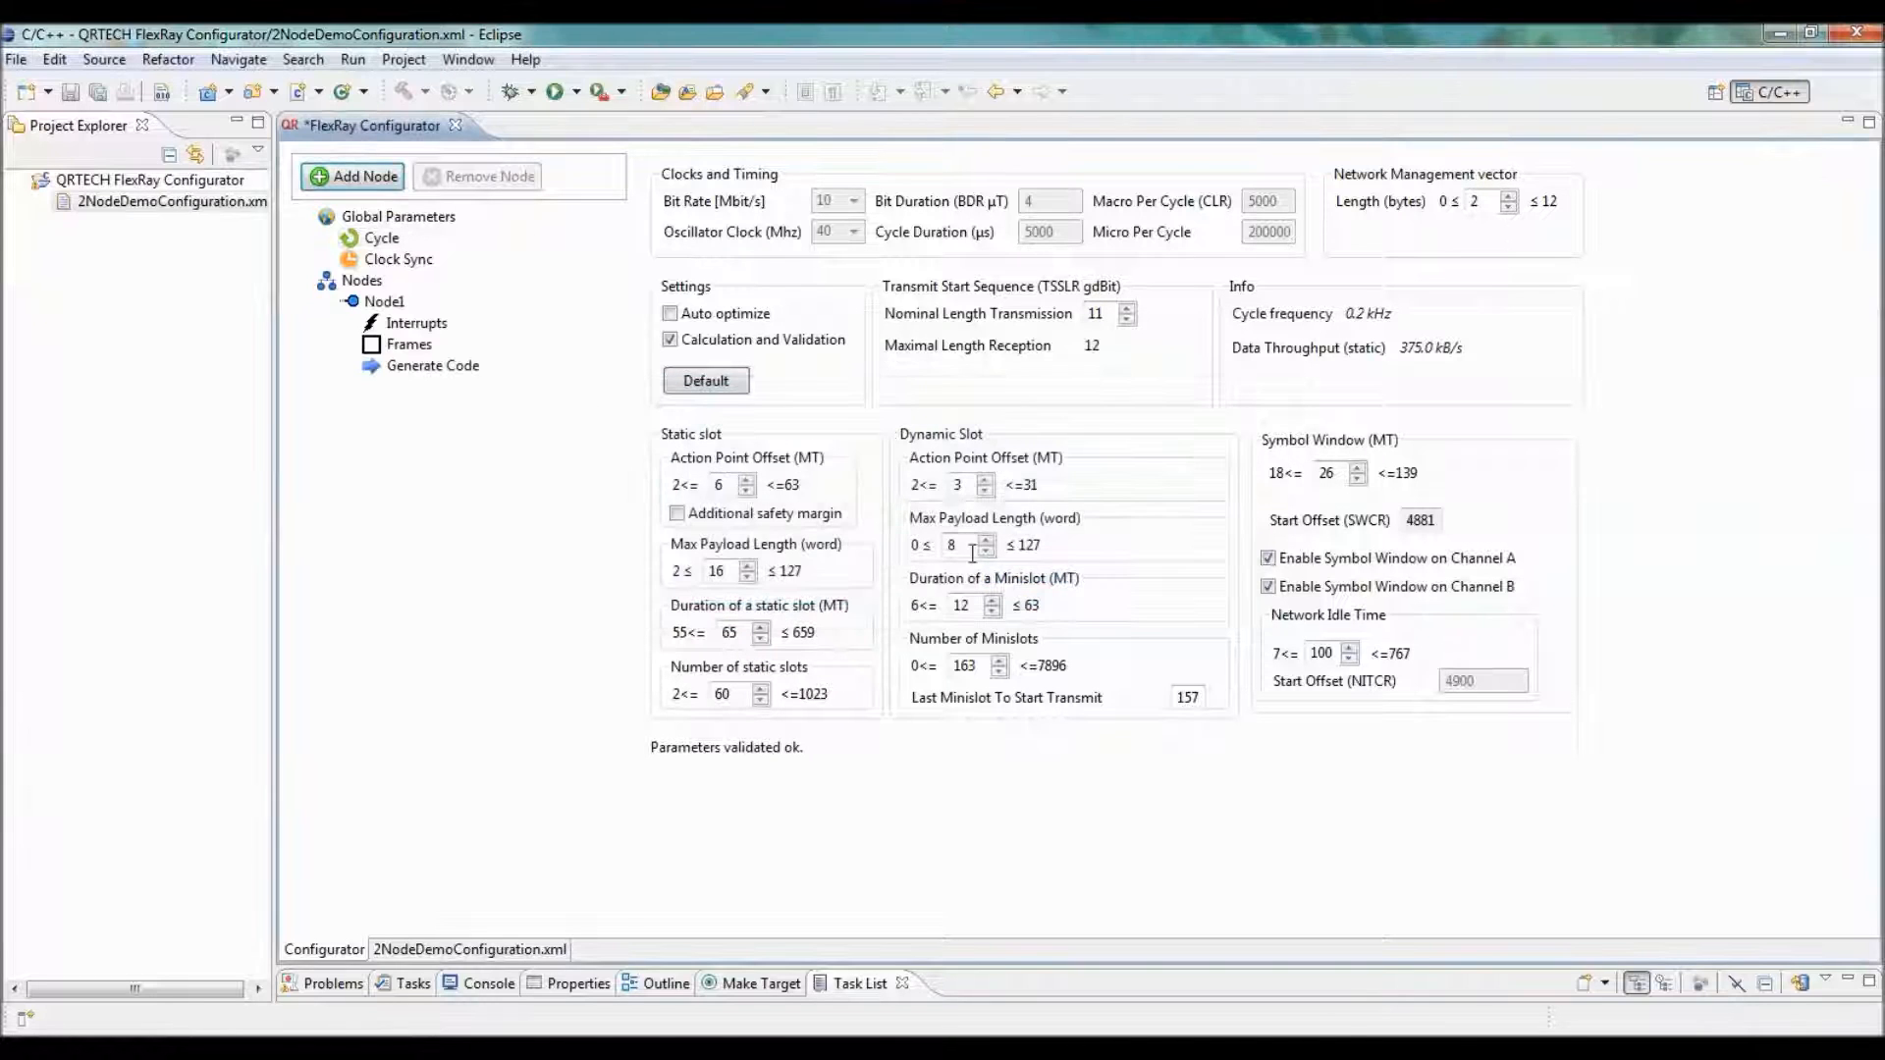
click(363, 178)
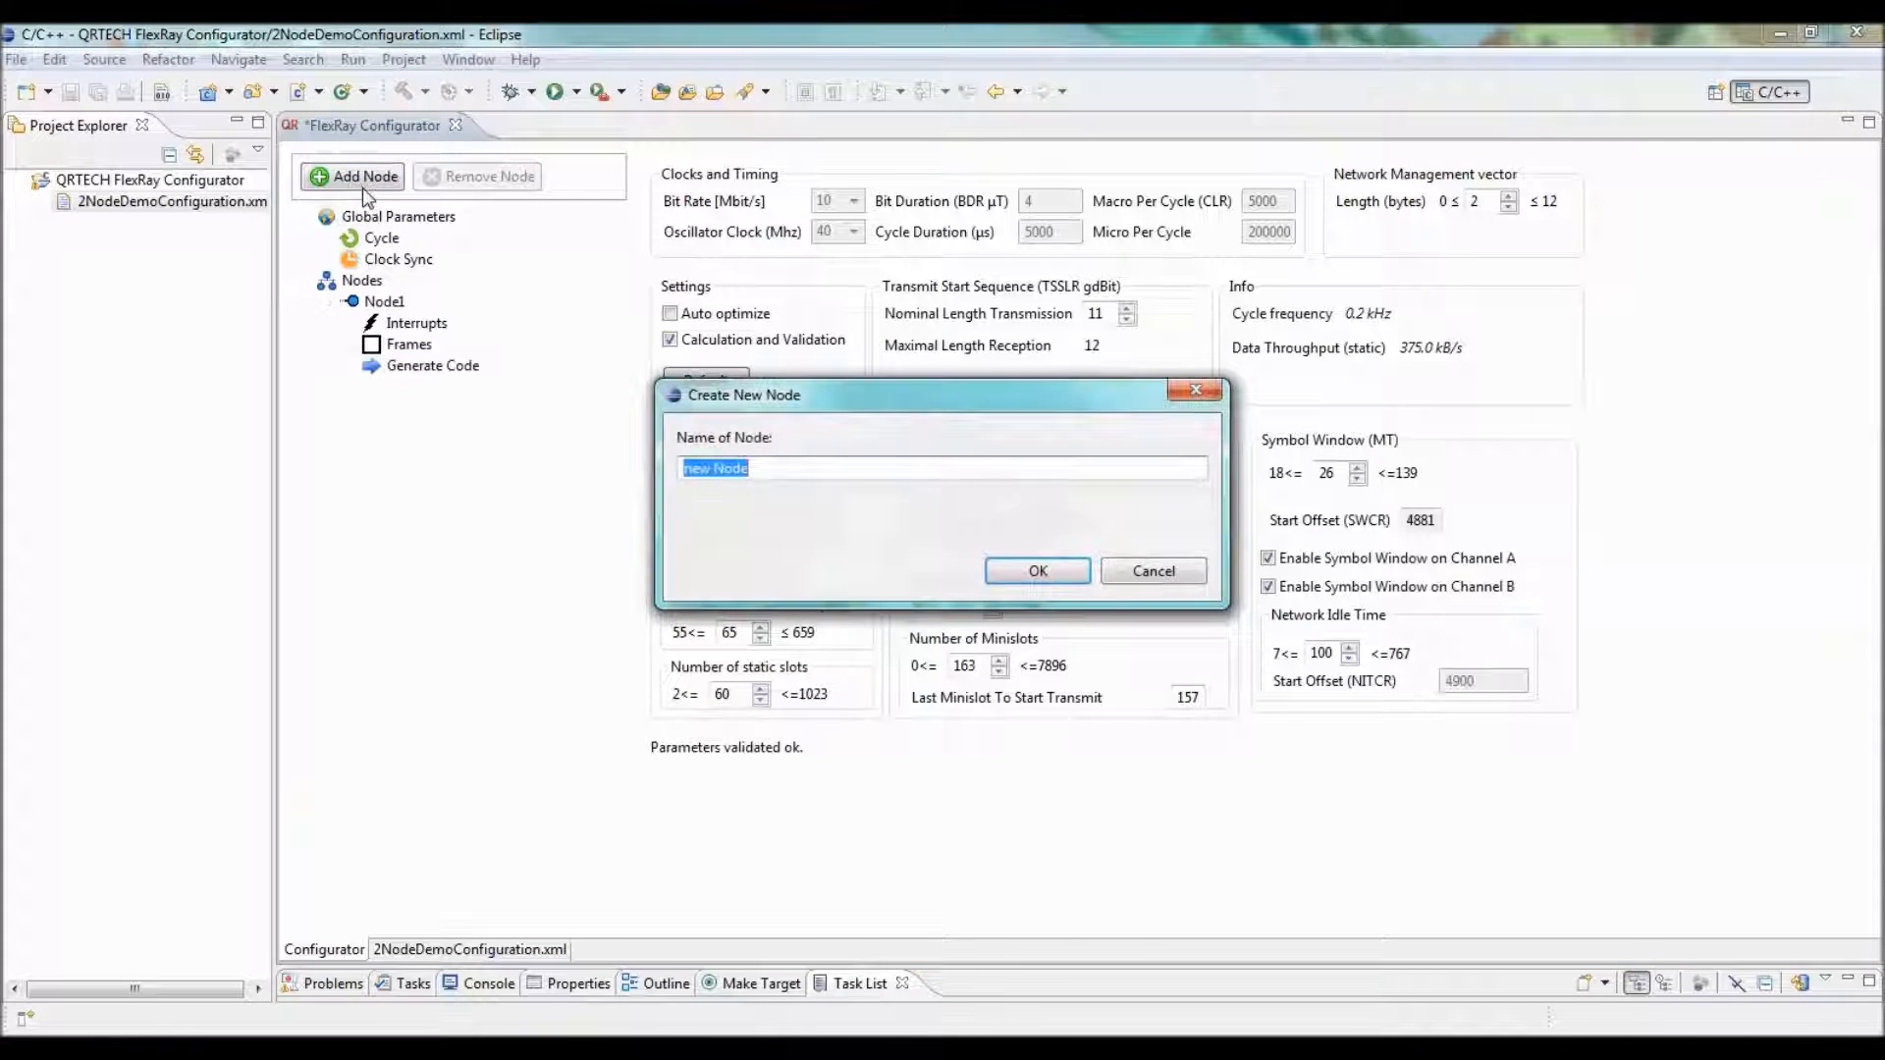
text(Node2)
click(1035, 570)
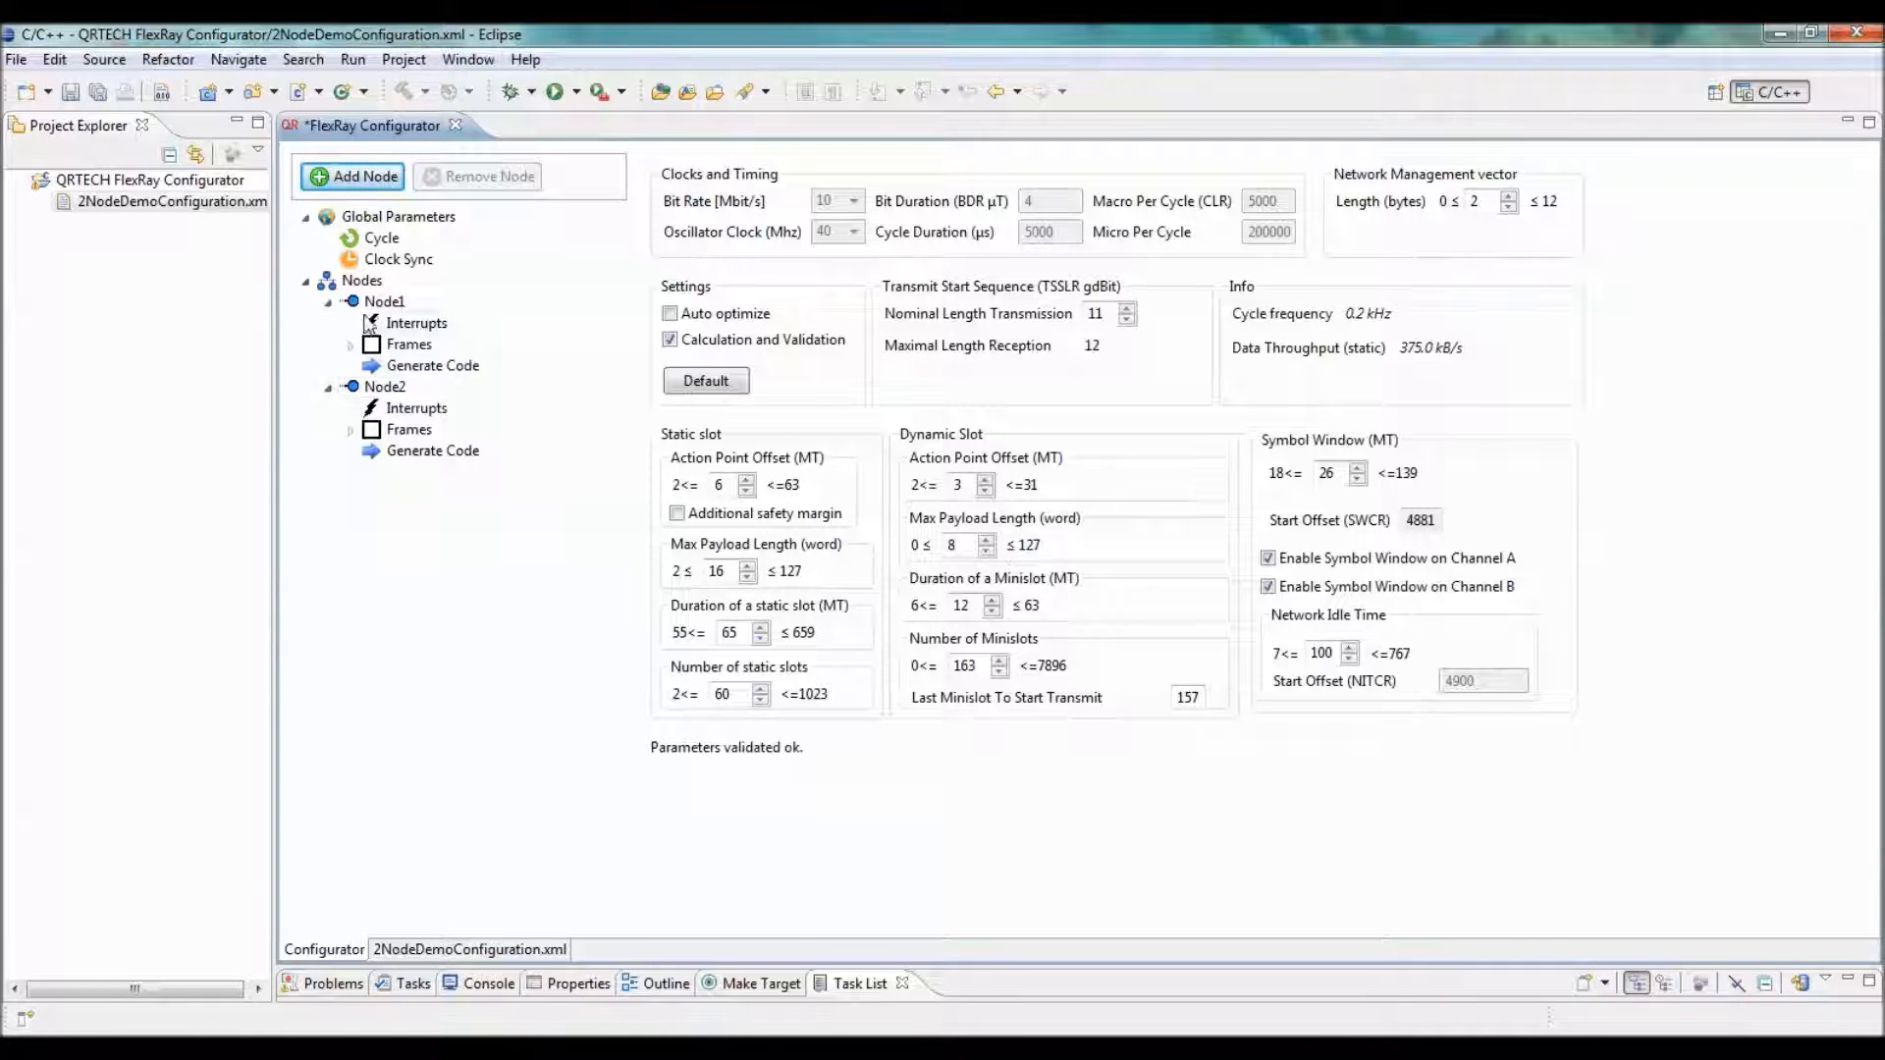
Make Node1 a startup node and expand its Frames branch down to the entries under Structures
click(381, 302)
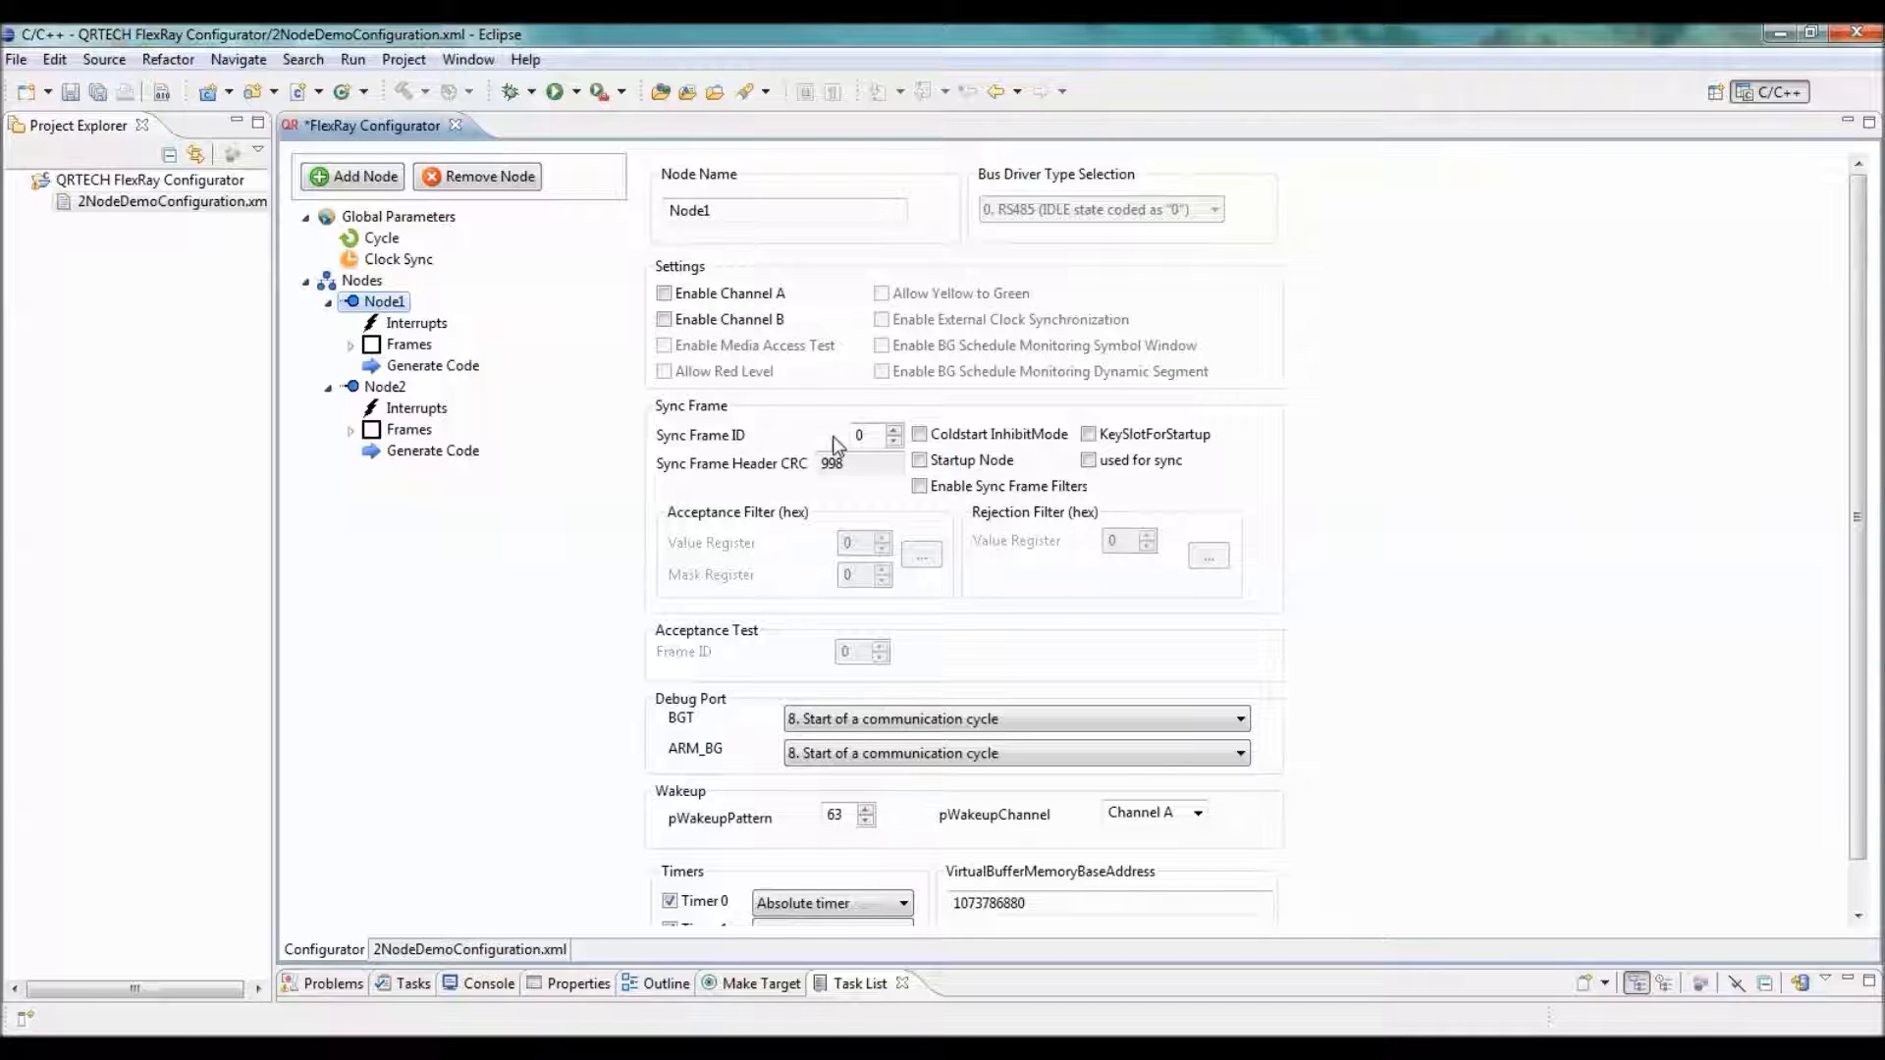
click(919, 461)
click(351, 346)
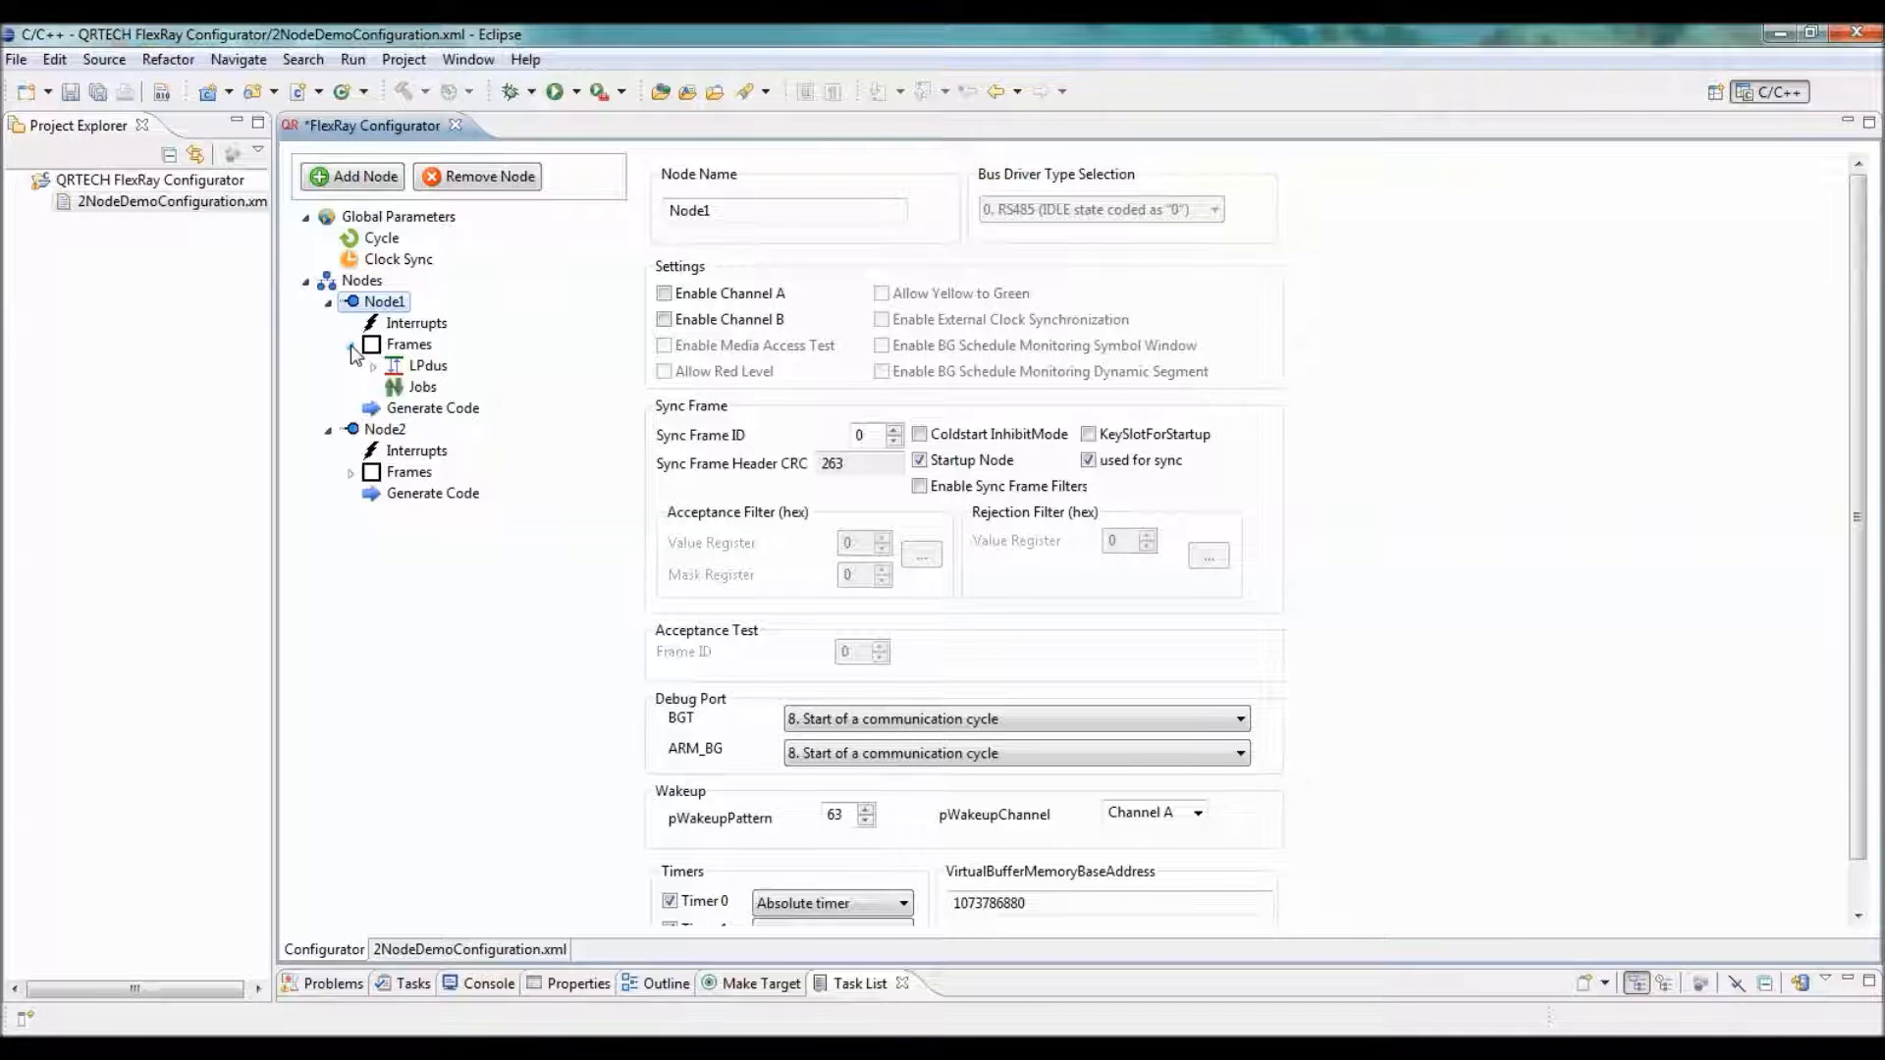
click(373, 366)
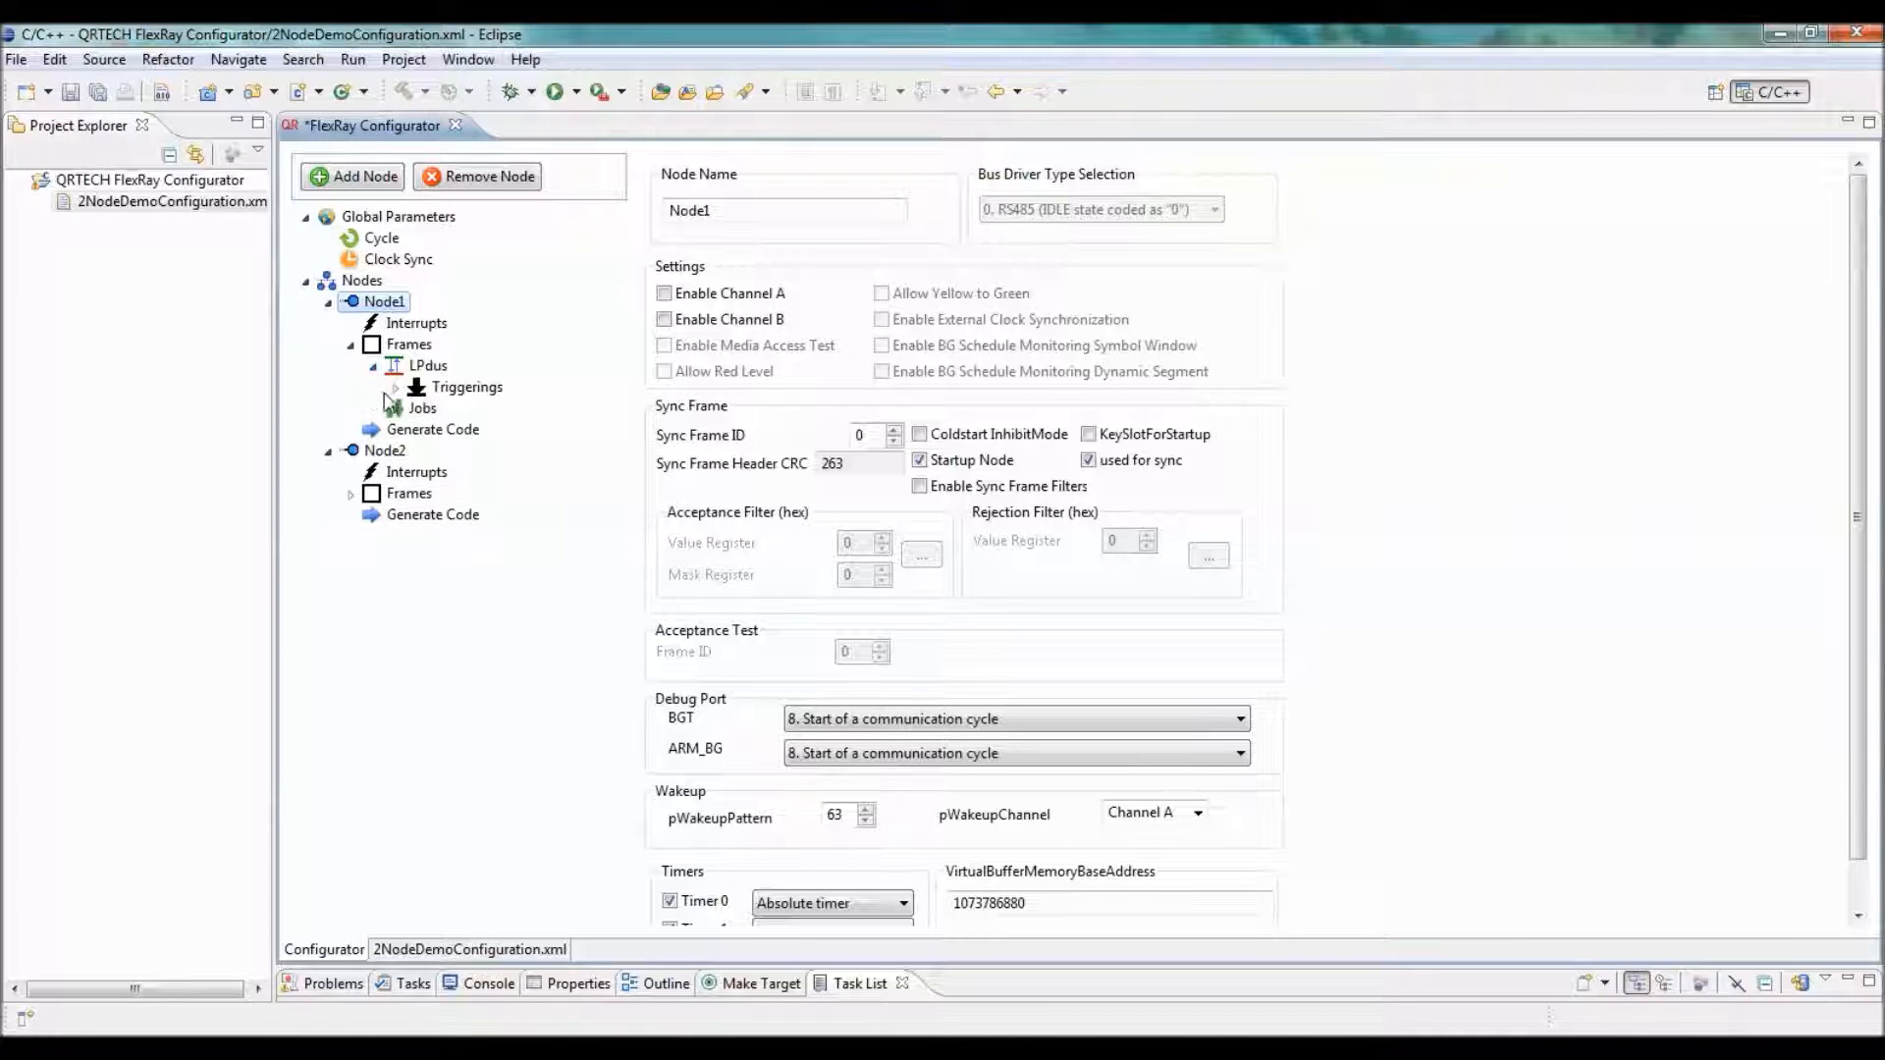
click(395, 388)
click(418, 408)
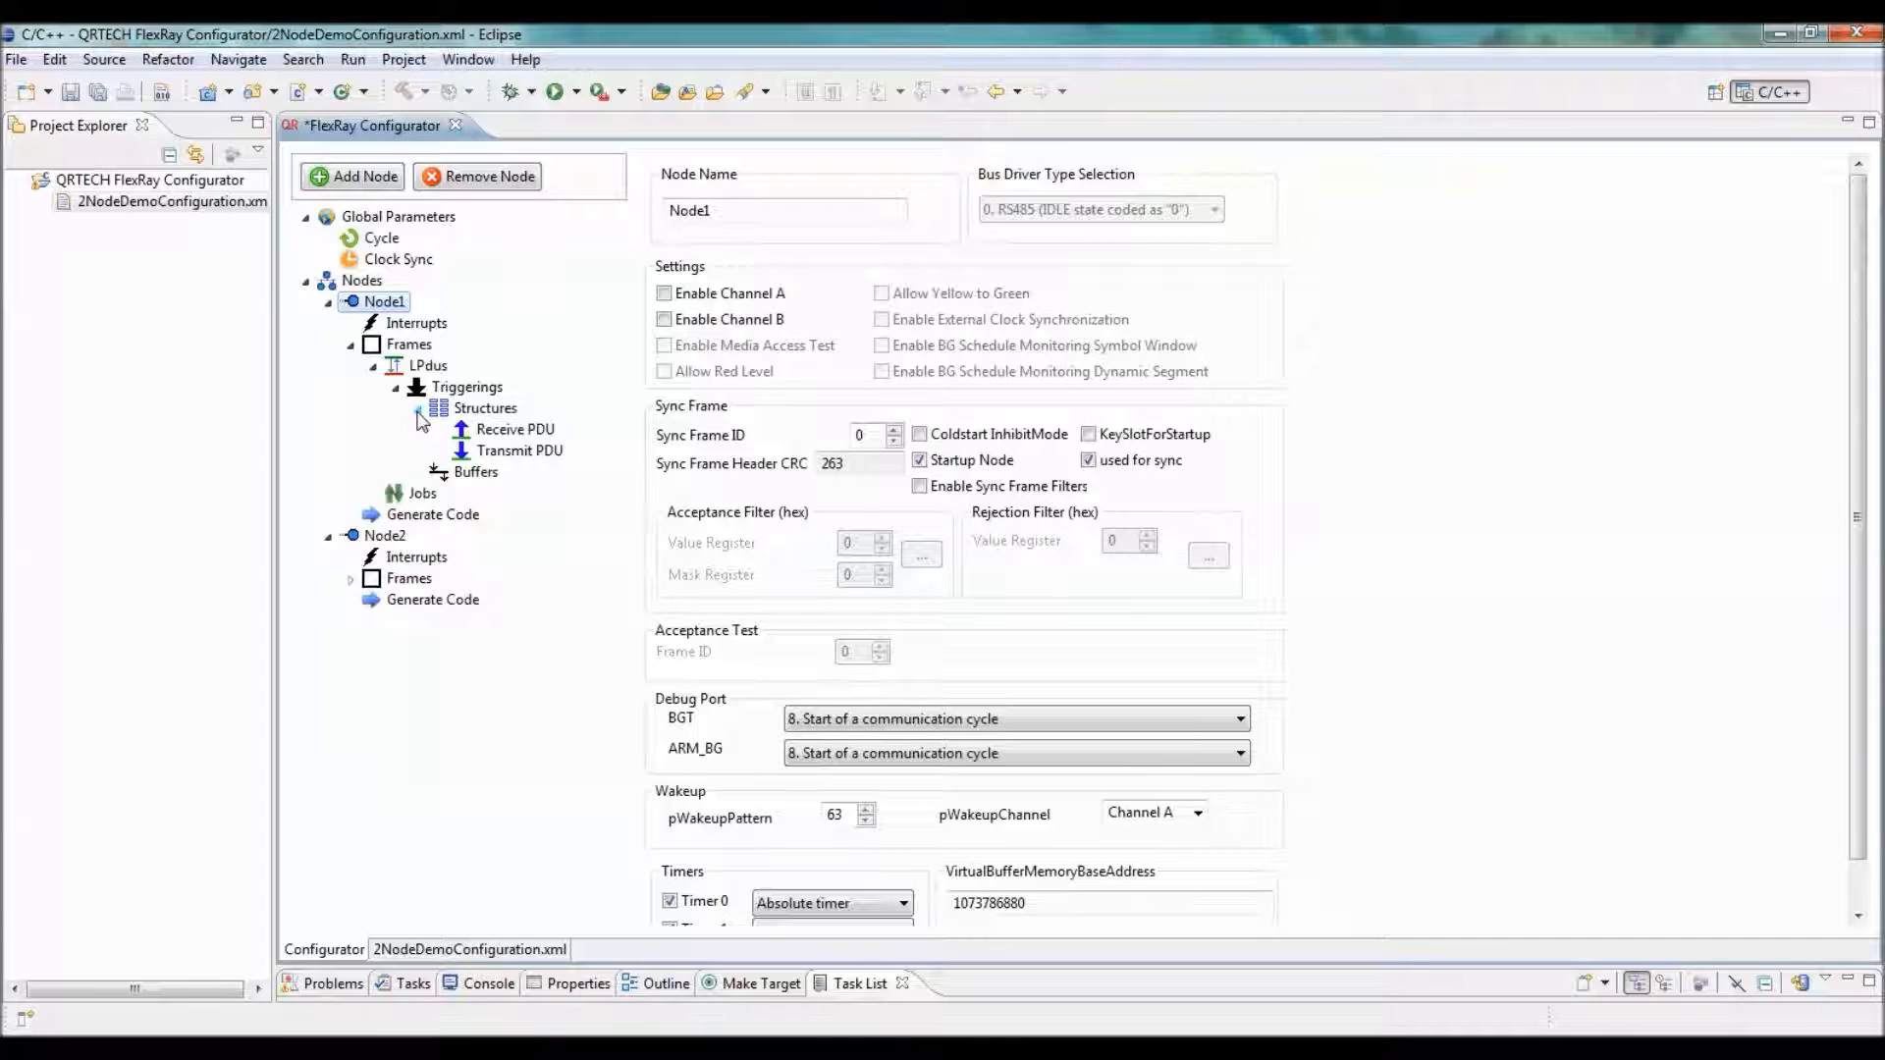
In Node1's buffers, select BUF0 as a receive buffer and set the FIFO filter to frames received on both channels
click(461, 477)
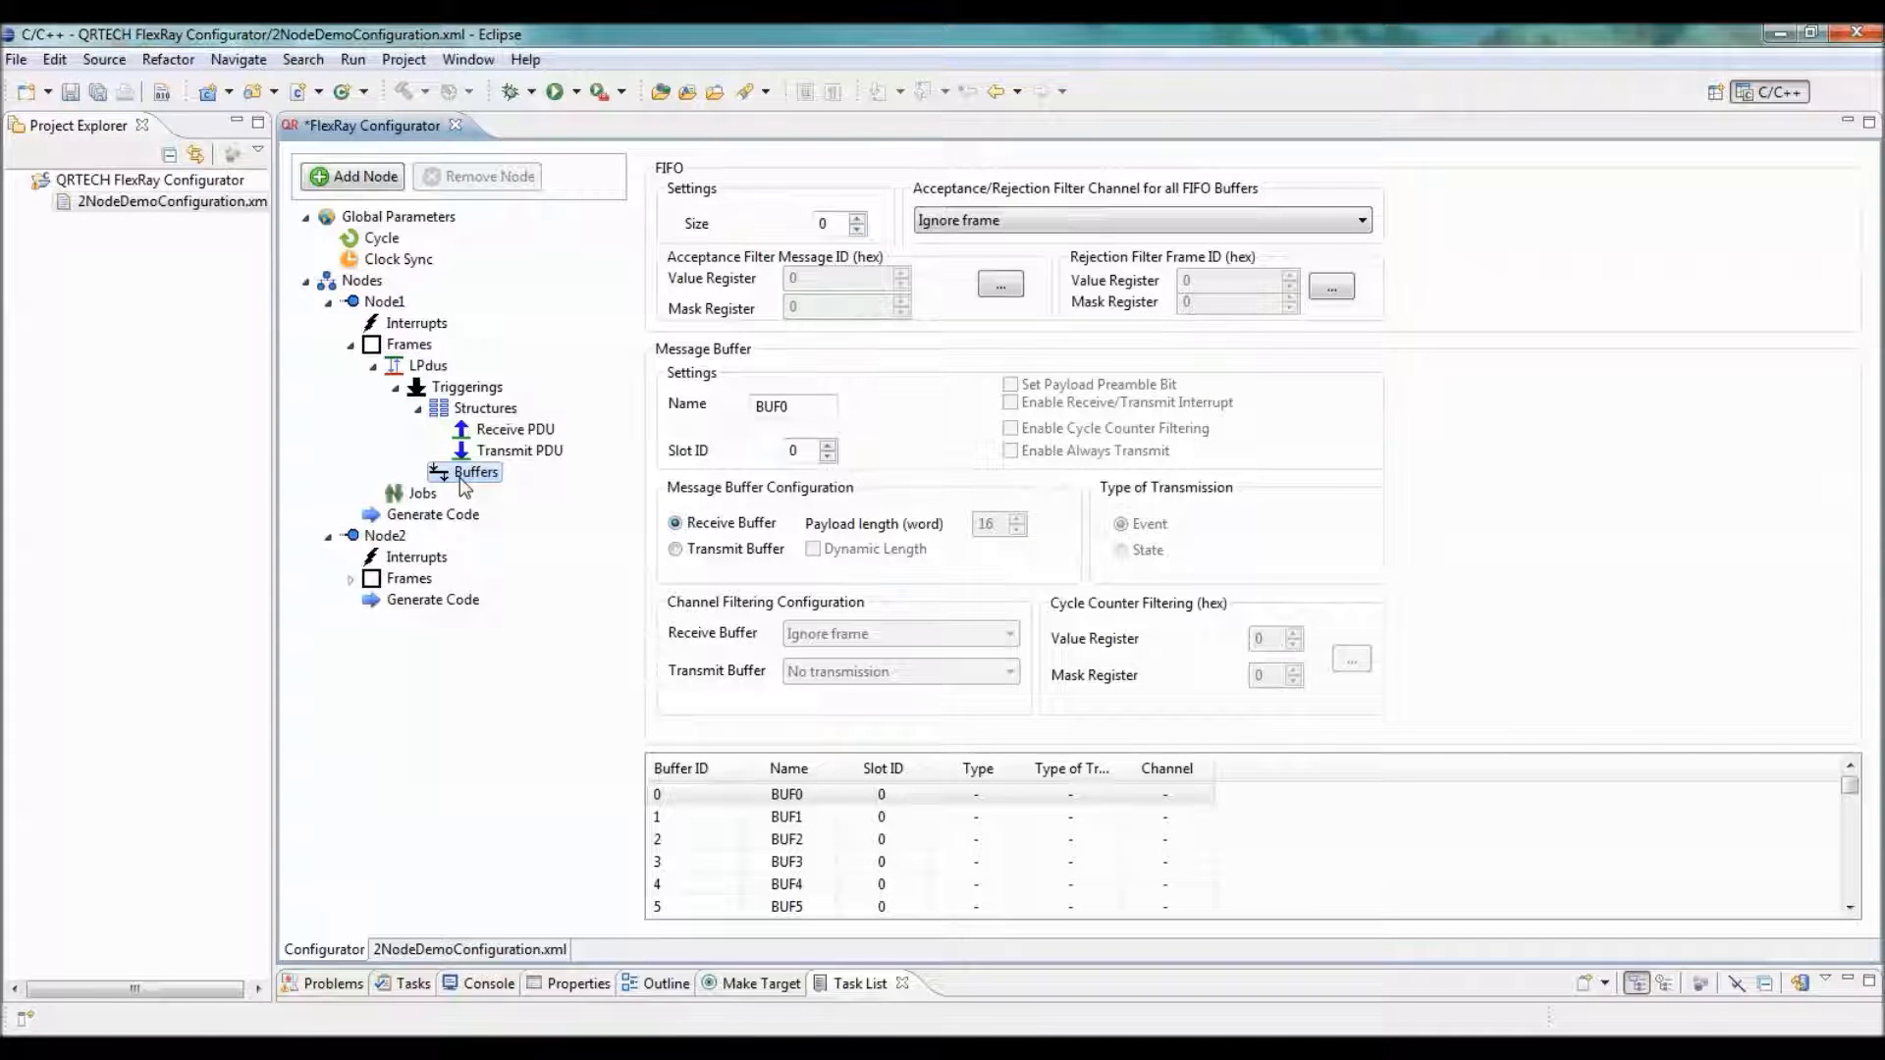
click(839, 806)
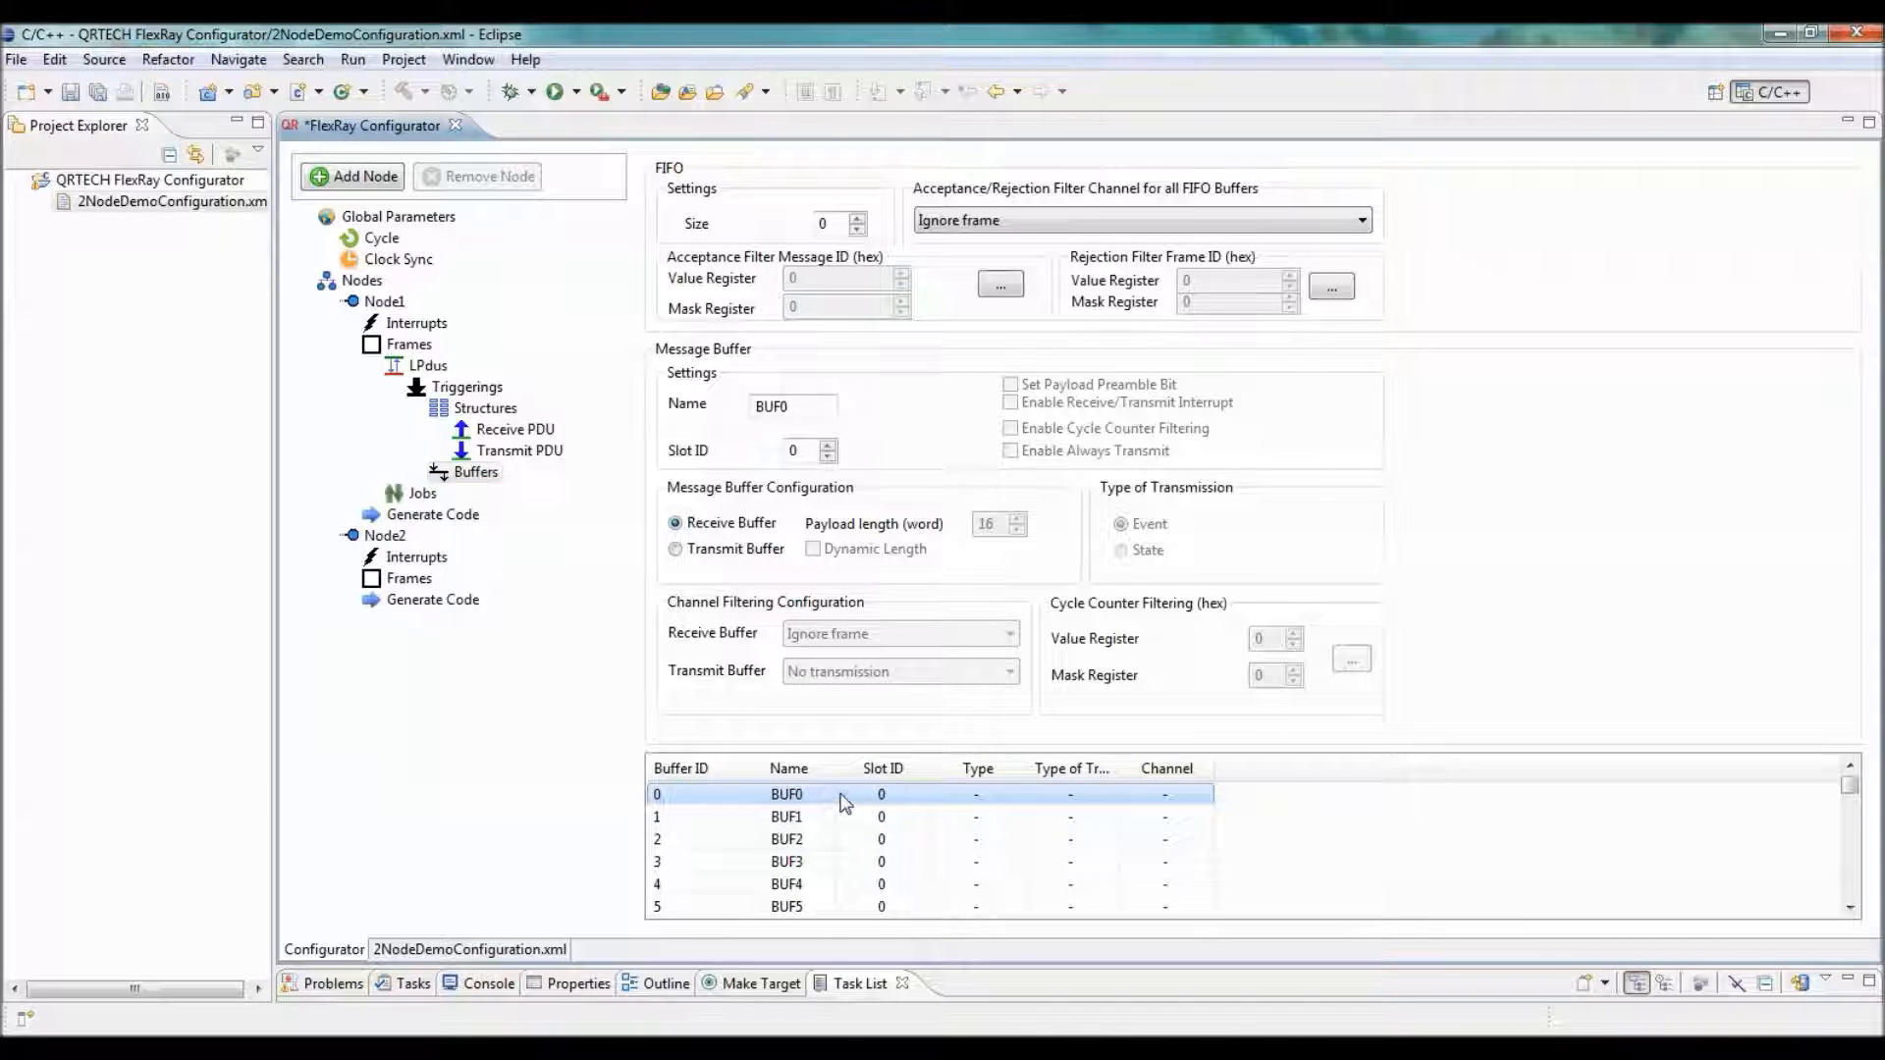
click(676, 525)
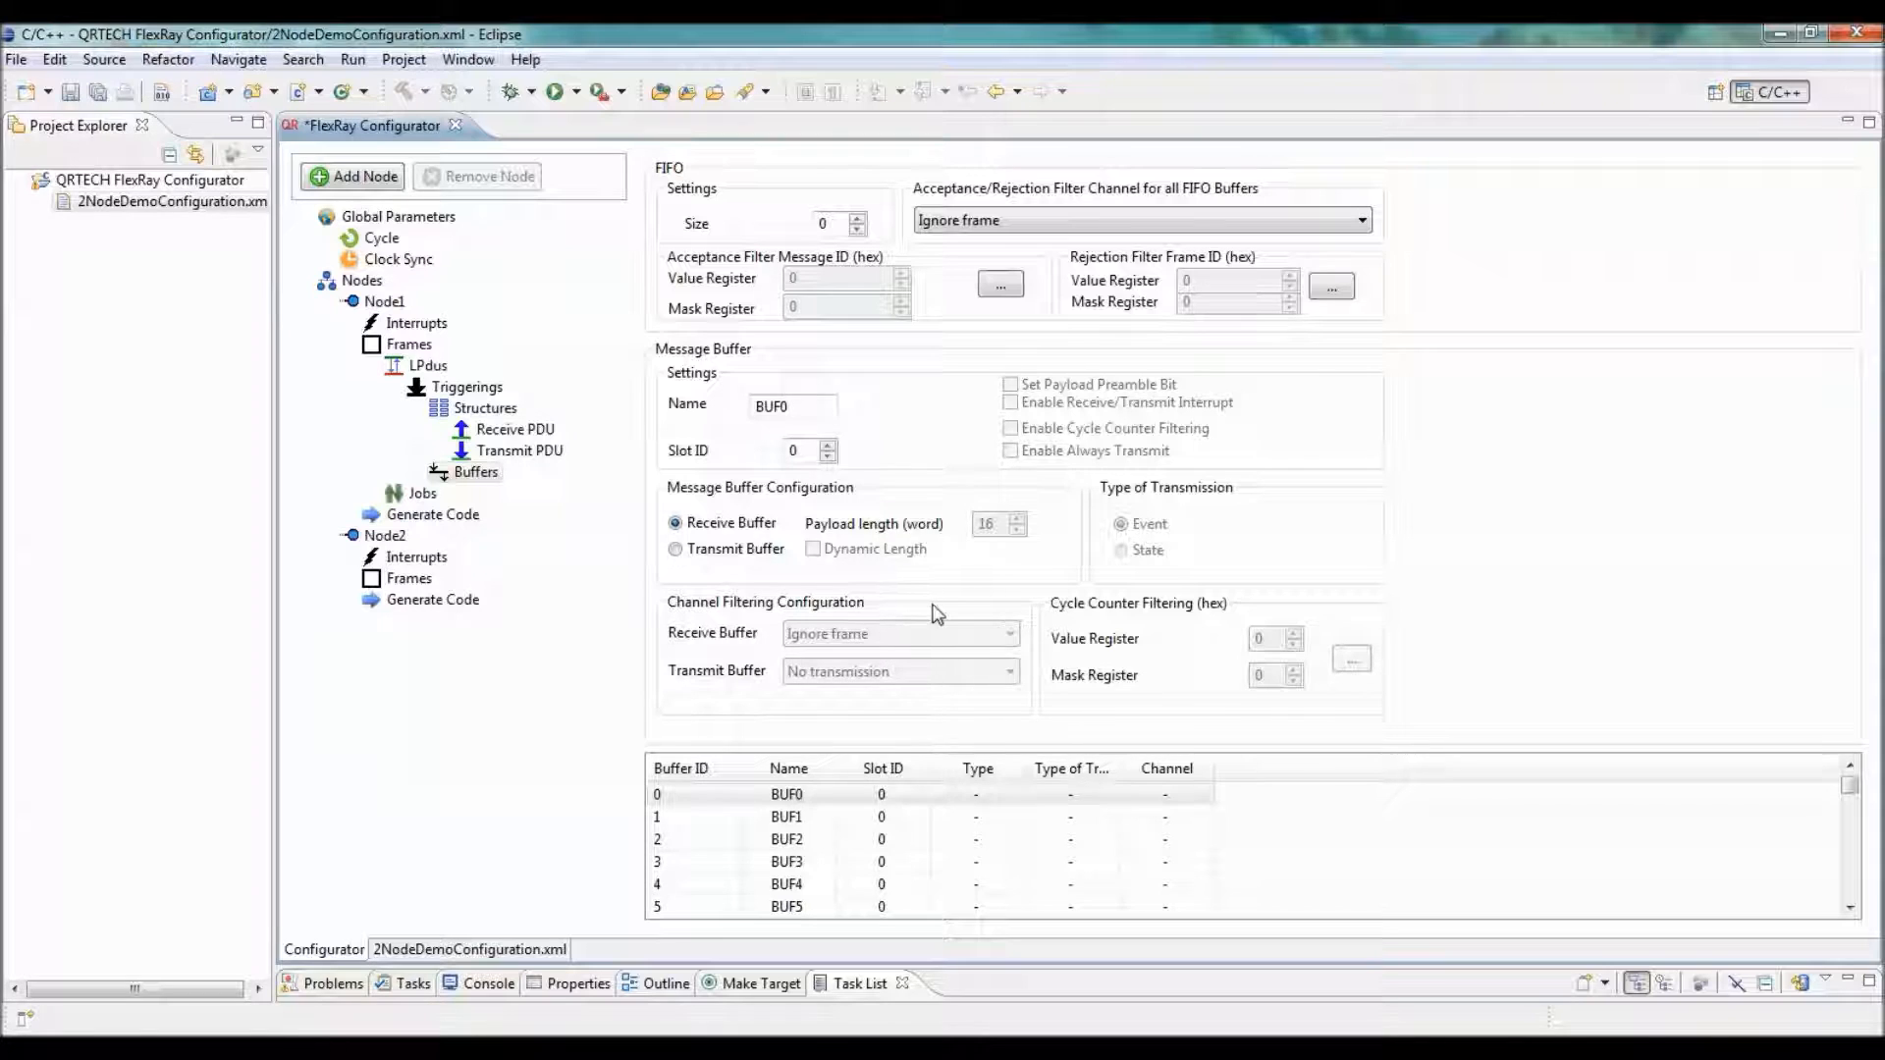
click(916, 797)
click(1092, 230)
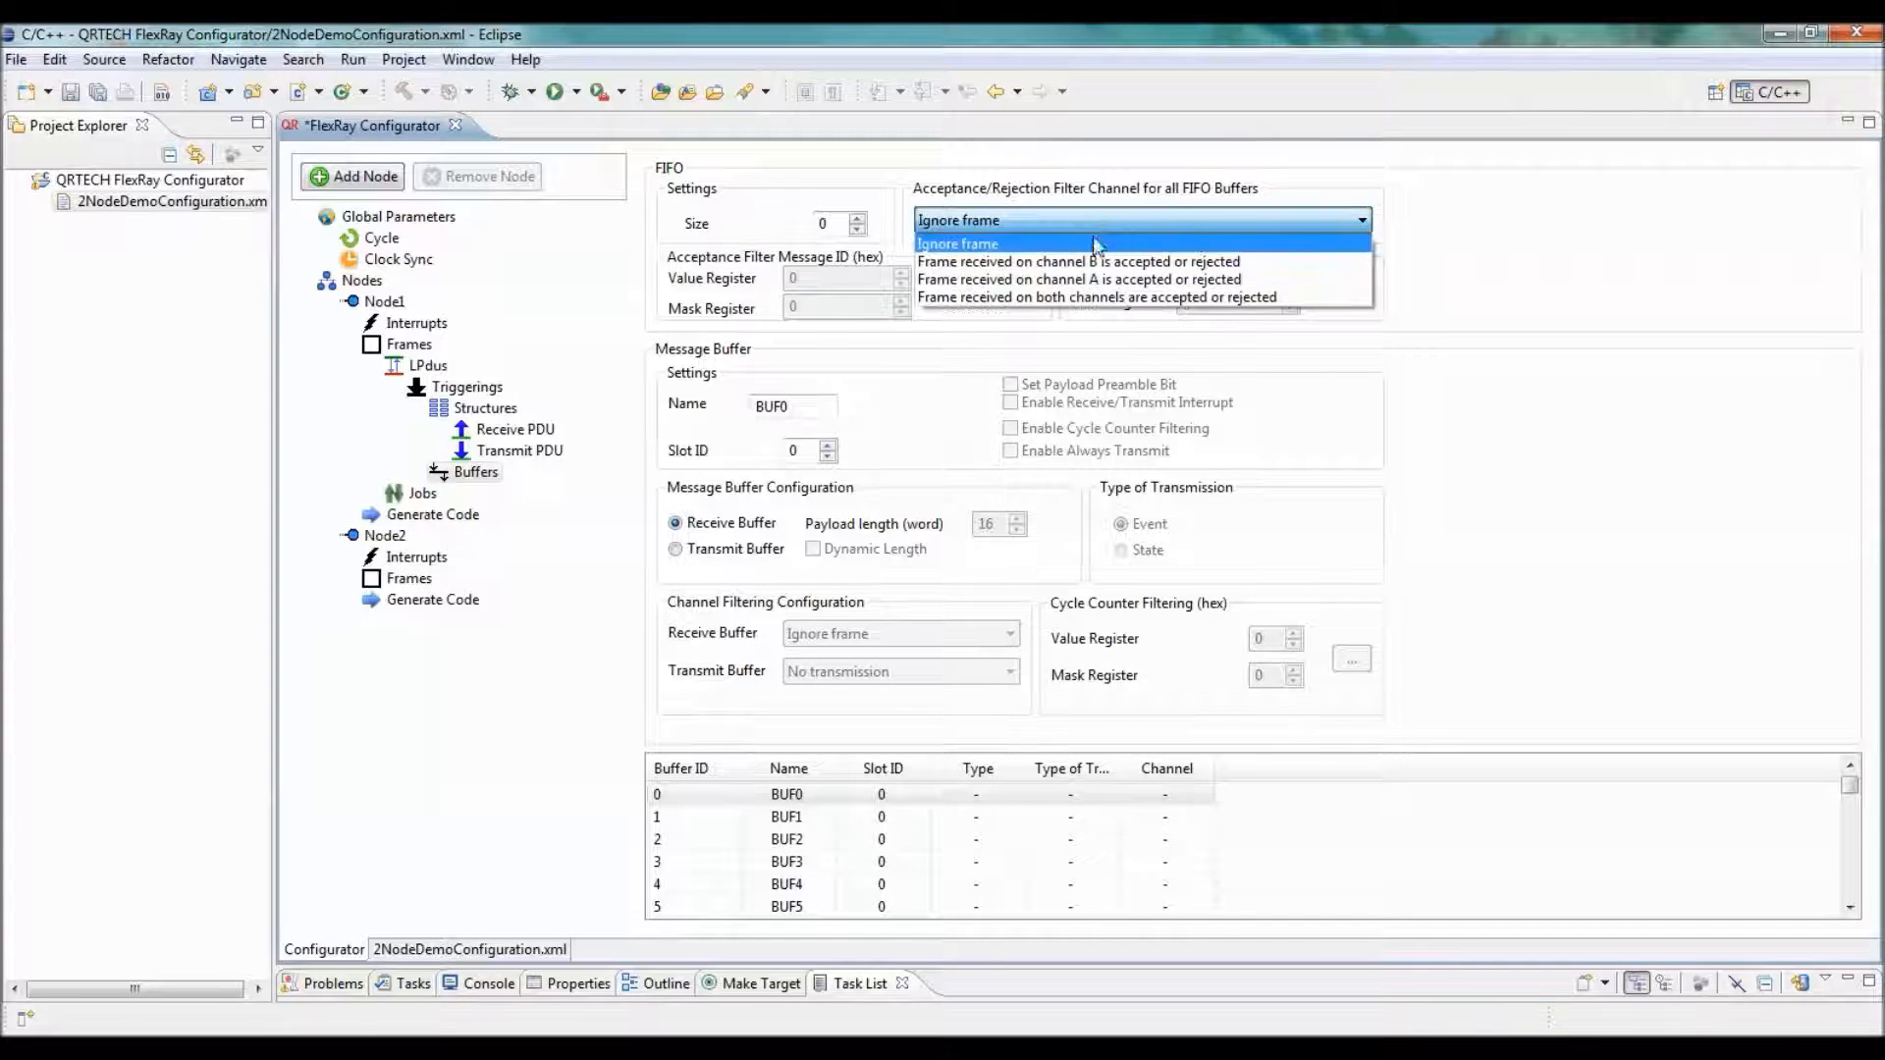
click(1086, 299)
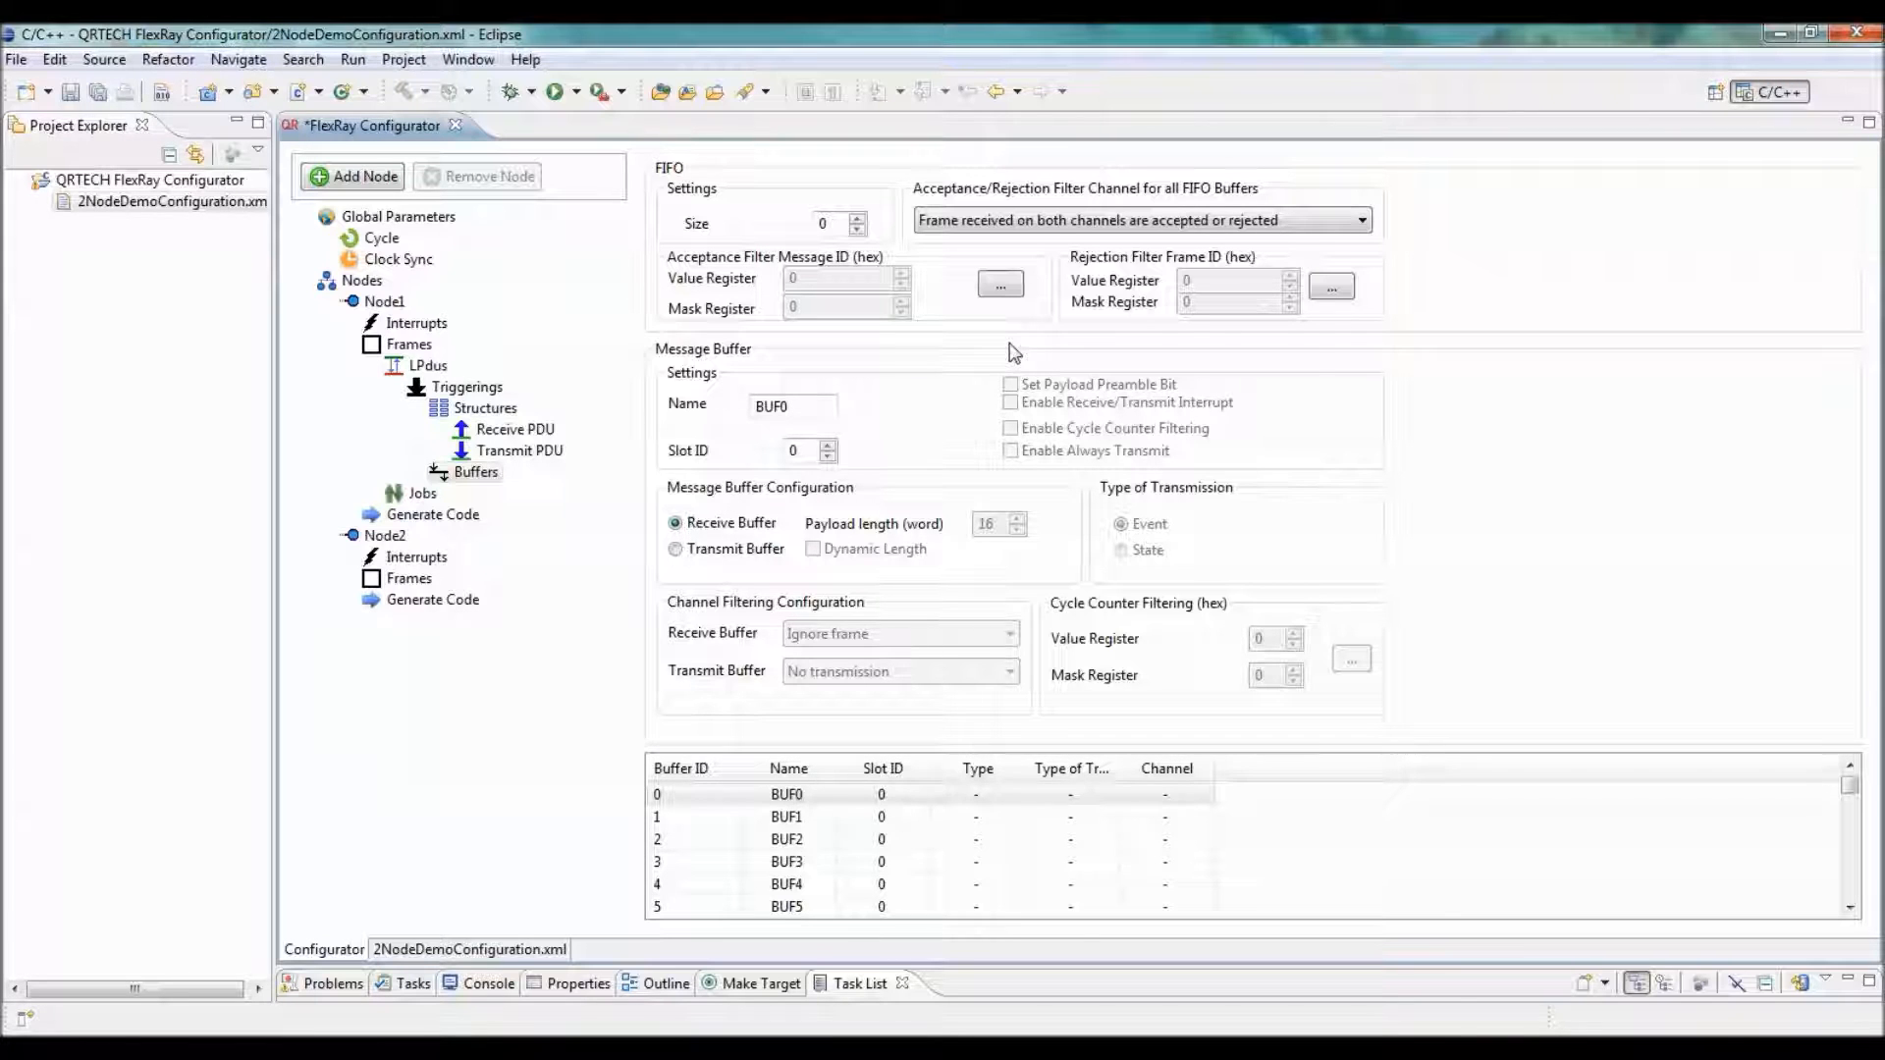
Set BUF0's slot ID to 10 and its receive buffer channel filtering to both channels
click(828, 446)
click(828, 446)
click(828, 446)
click(828, 446)
click(827, 446)
click(828, 446)
click(828, 446)
click(828, 445)
click(827, 446)
click(828, 446)
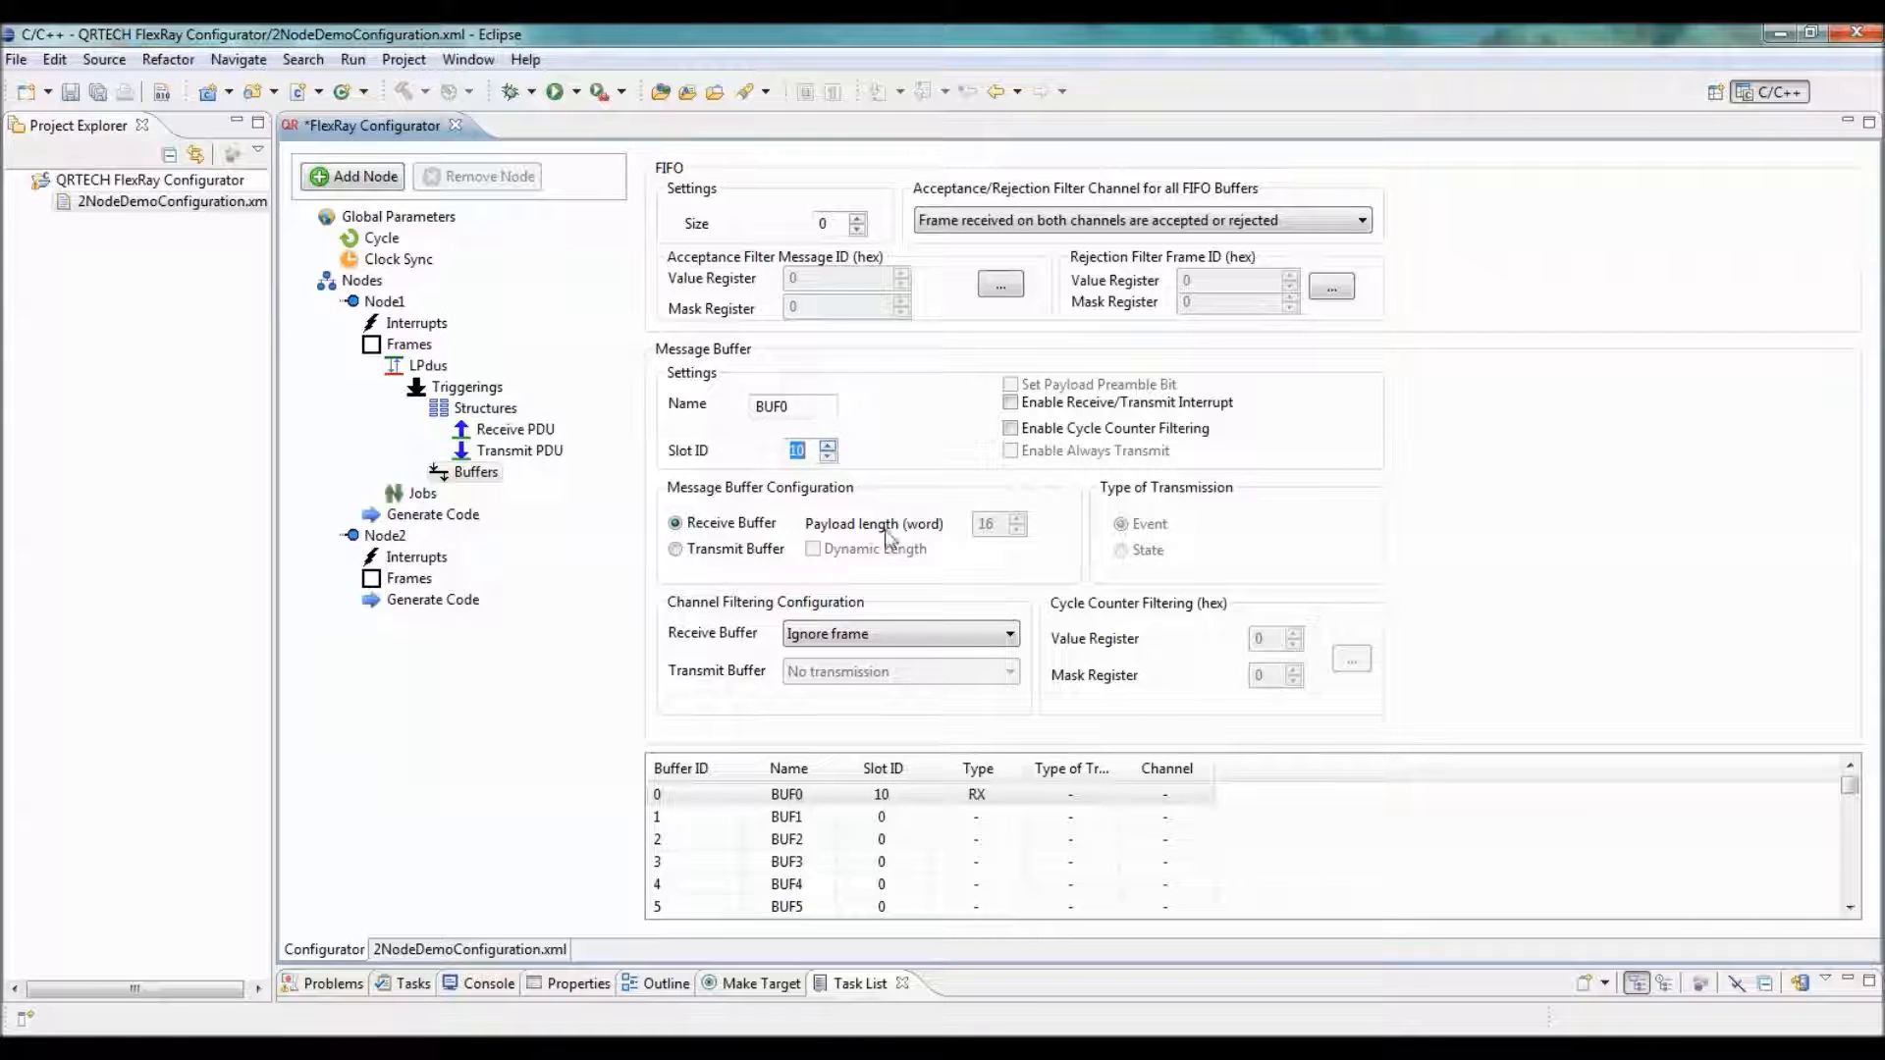
click(976, 634)
click(964, 716)
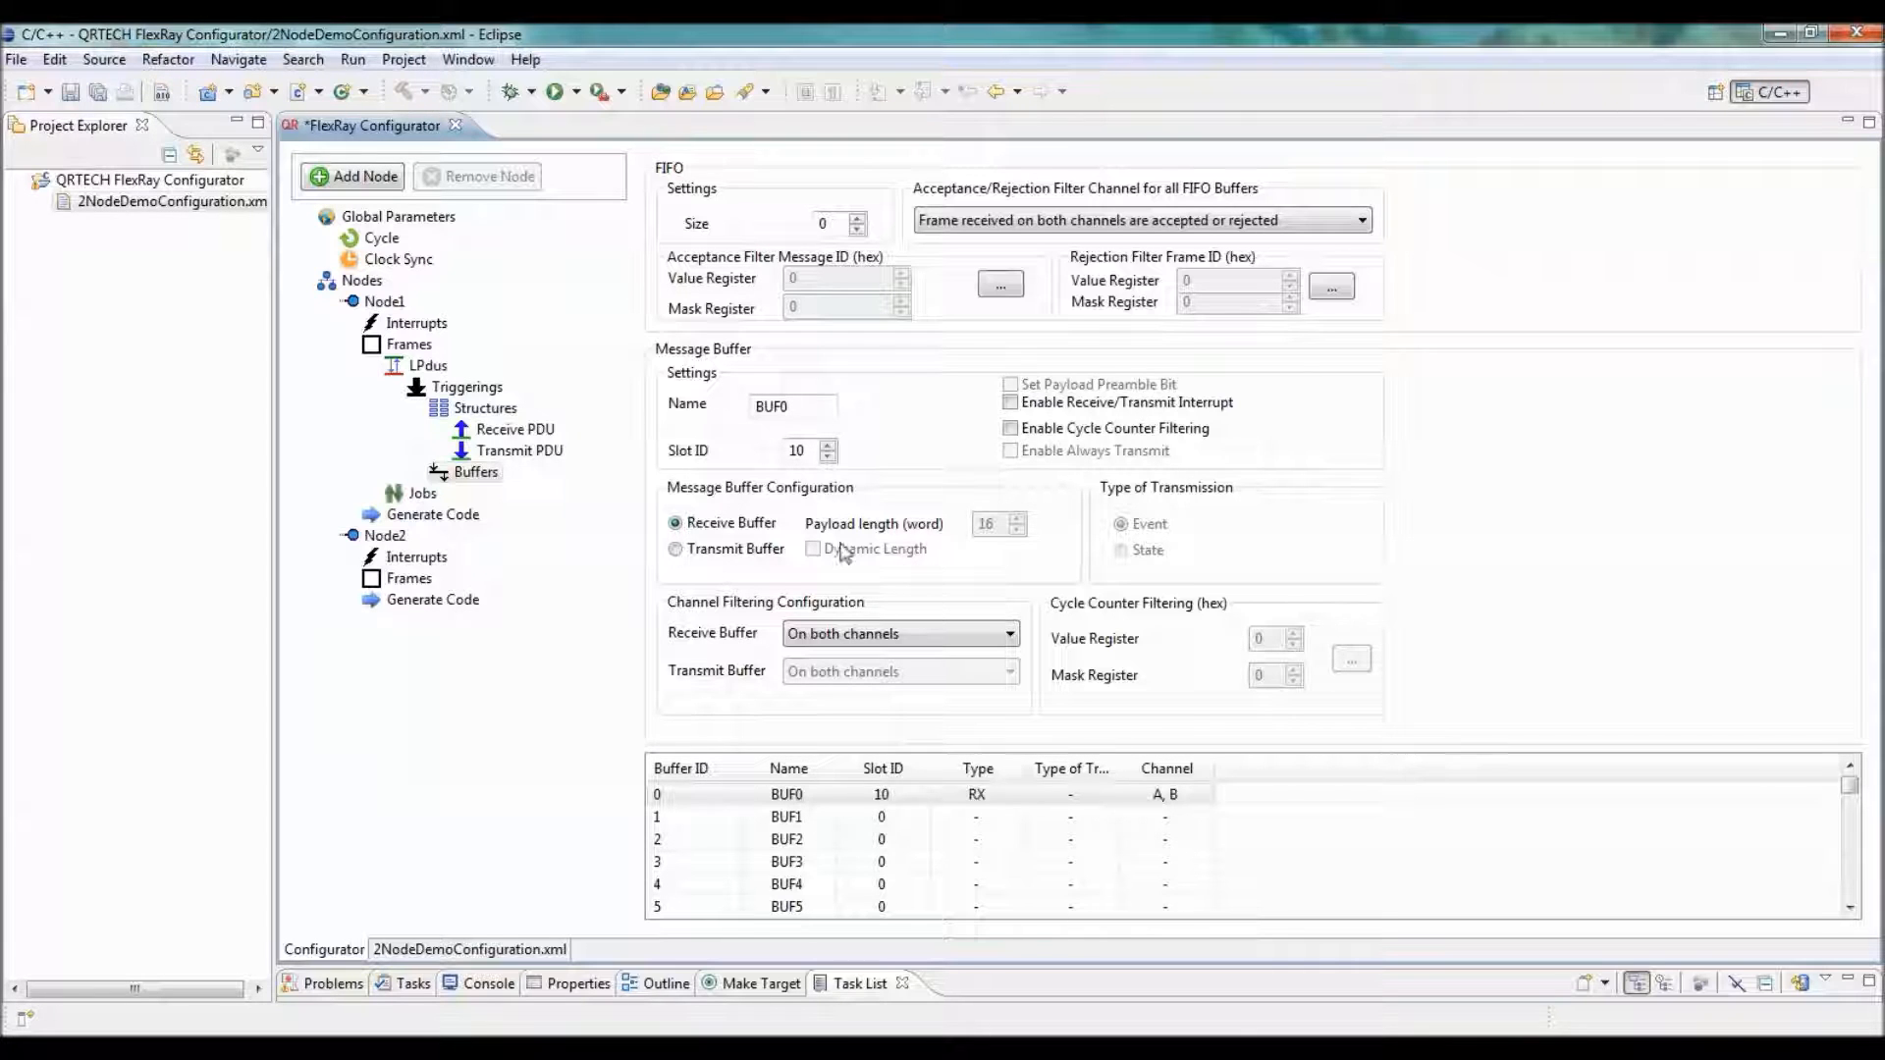
Add an LPdu to Node1 and a frame triggering whose buffer reference is 10
click(397, 367)
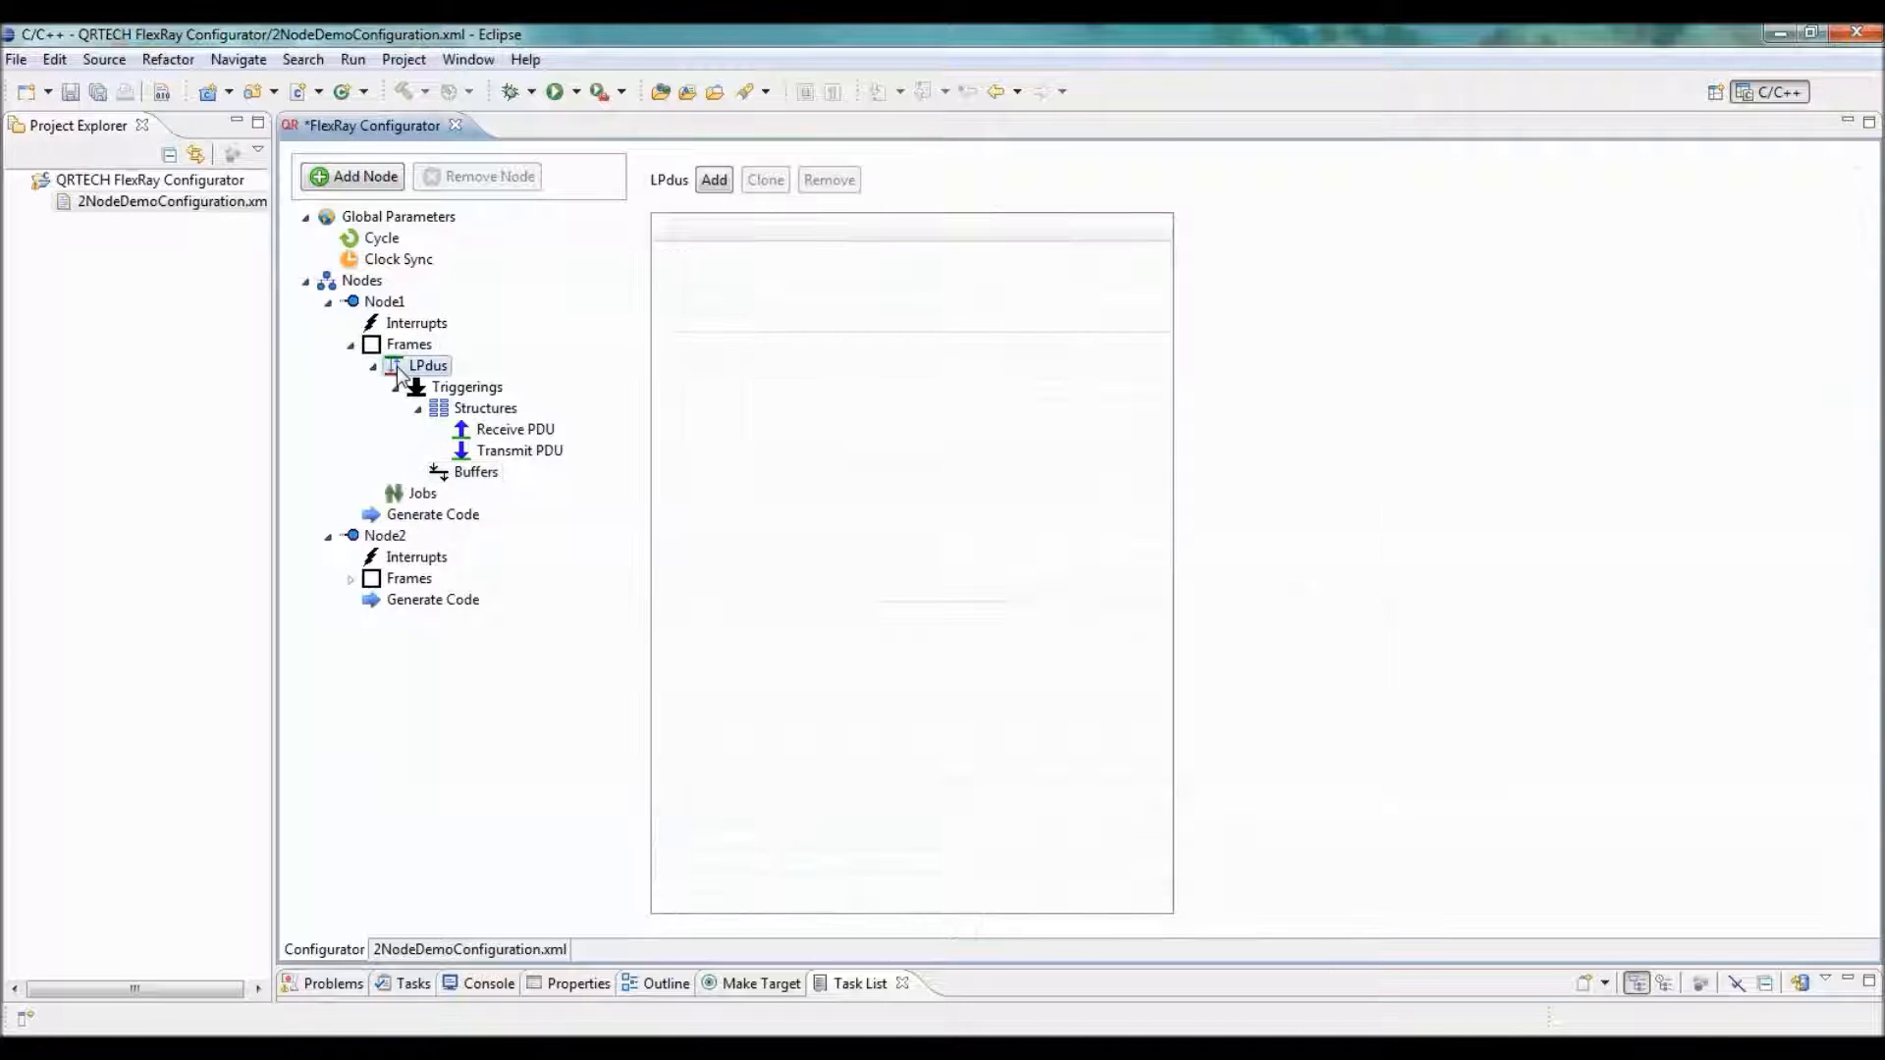
click(714, 181)
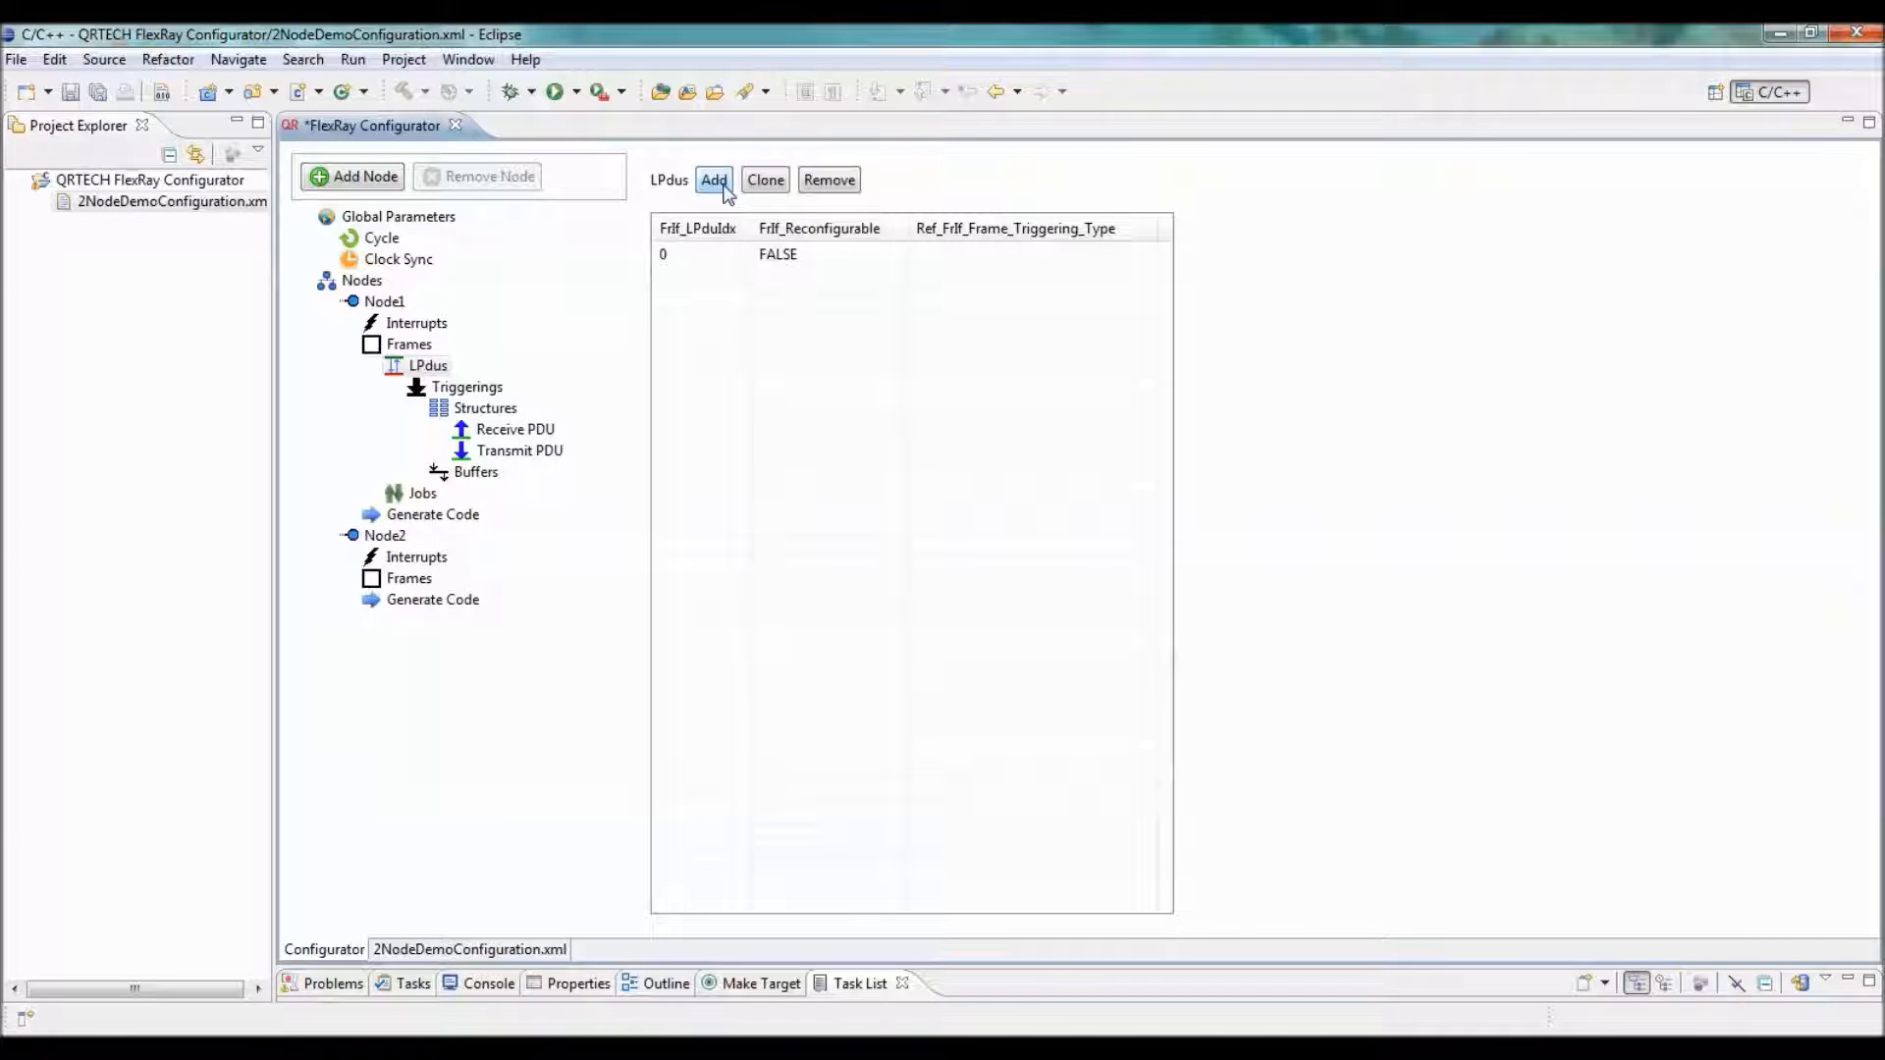
click(468, 387)
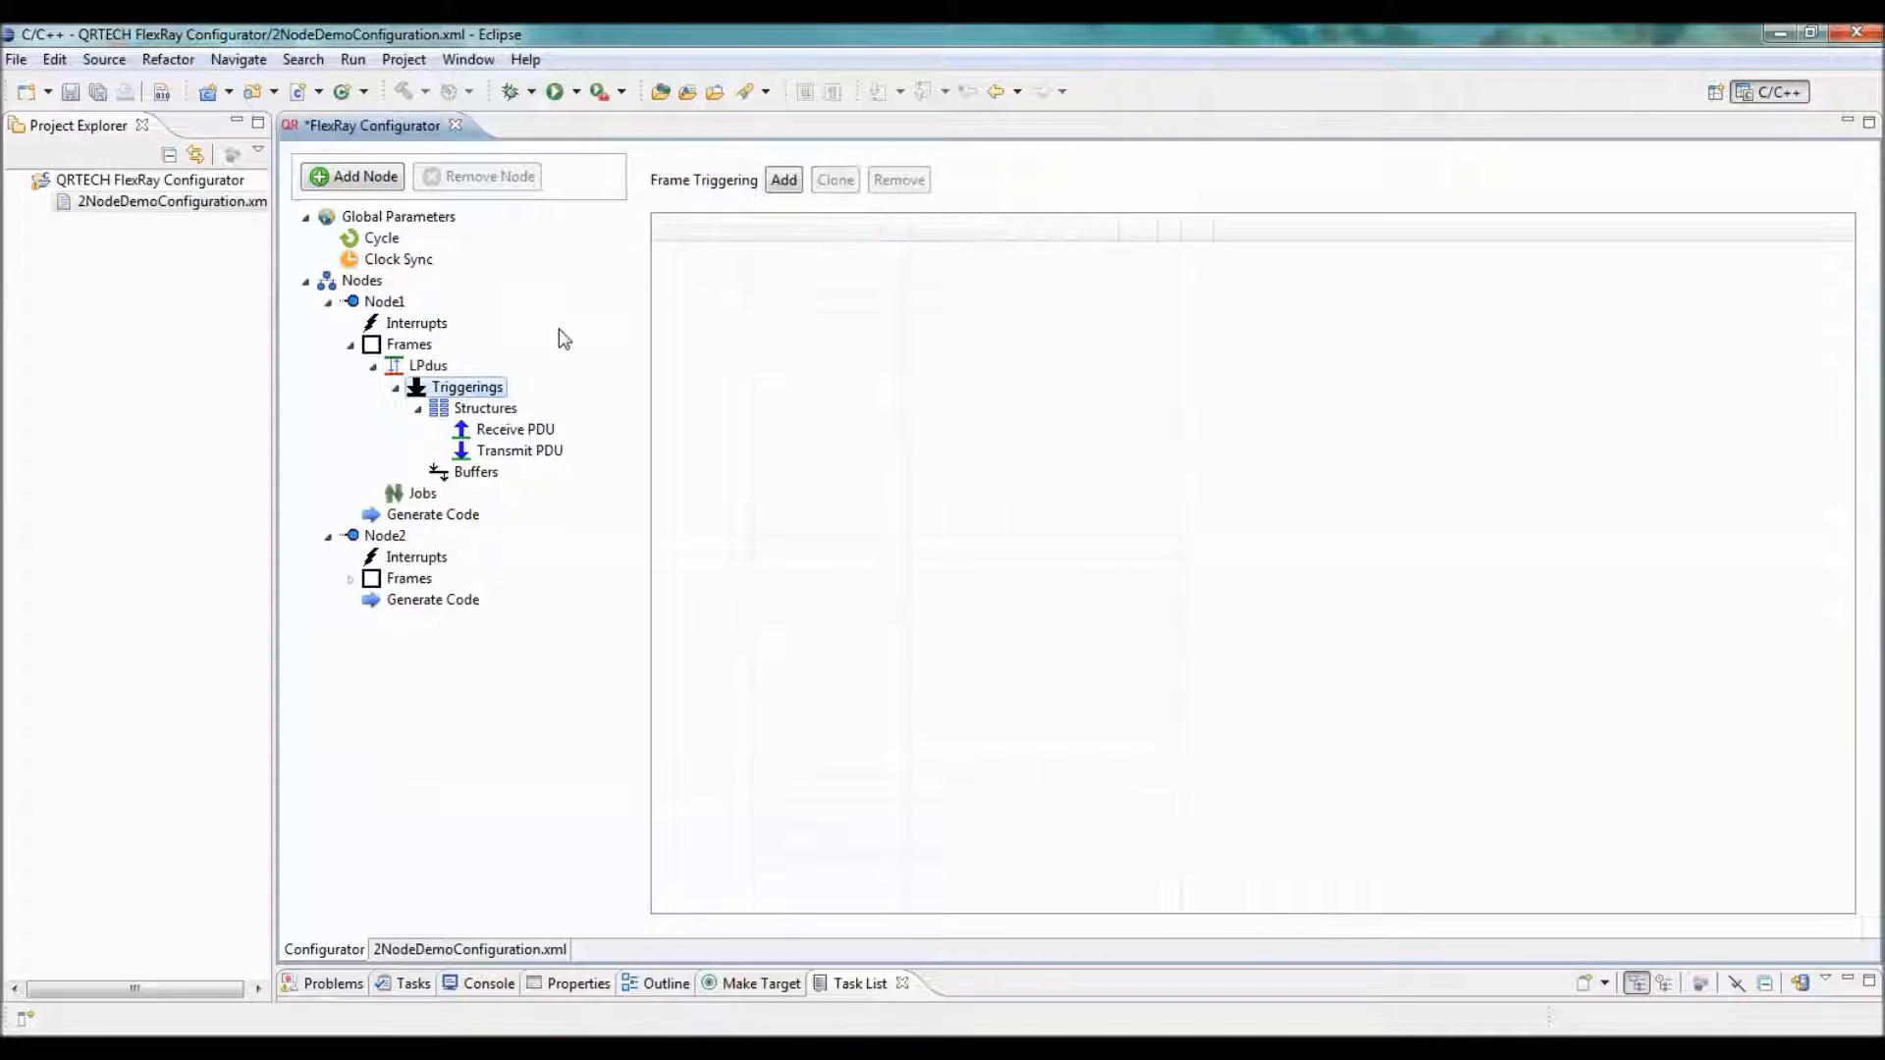
click(776, 183)
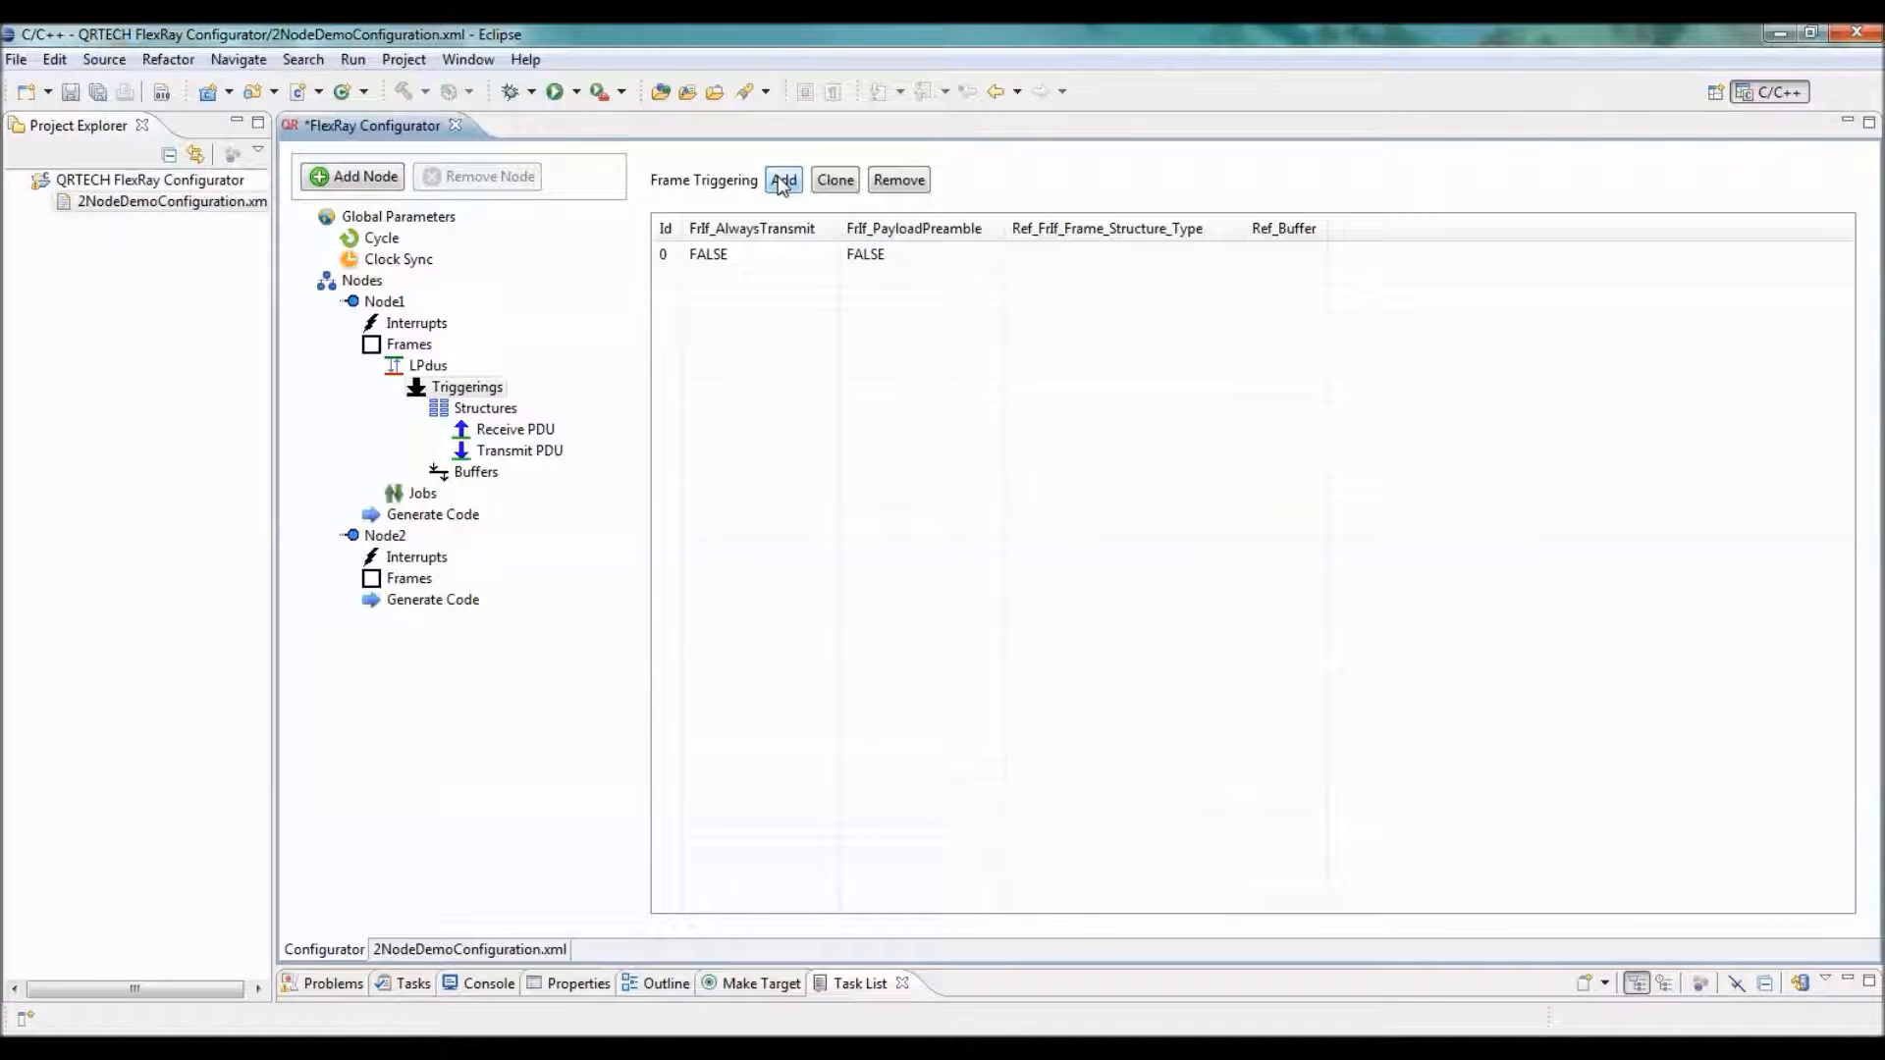
click(1306, 257)
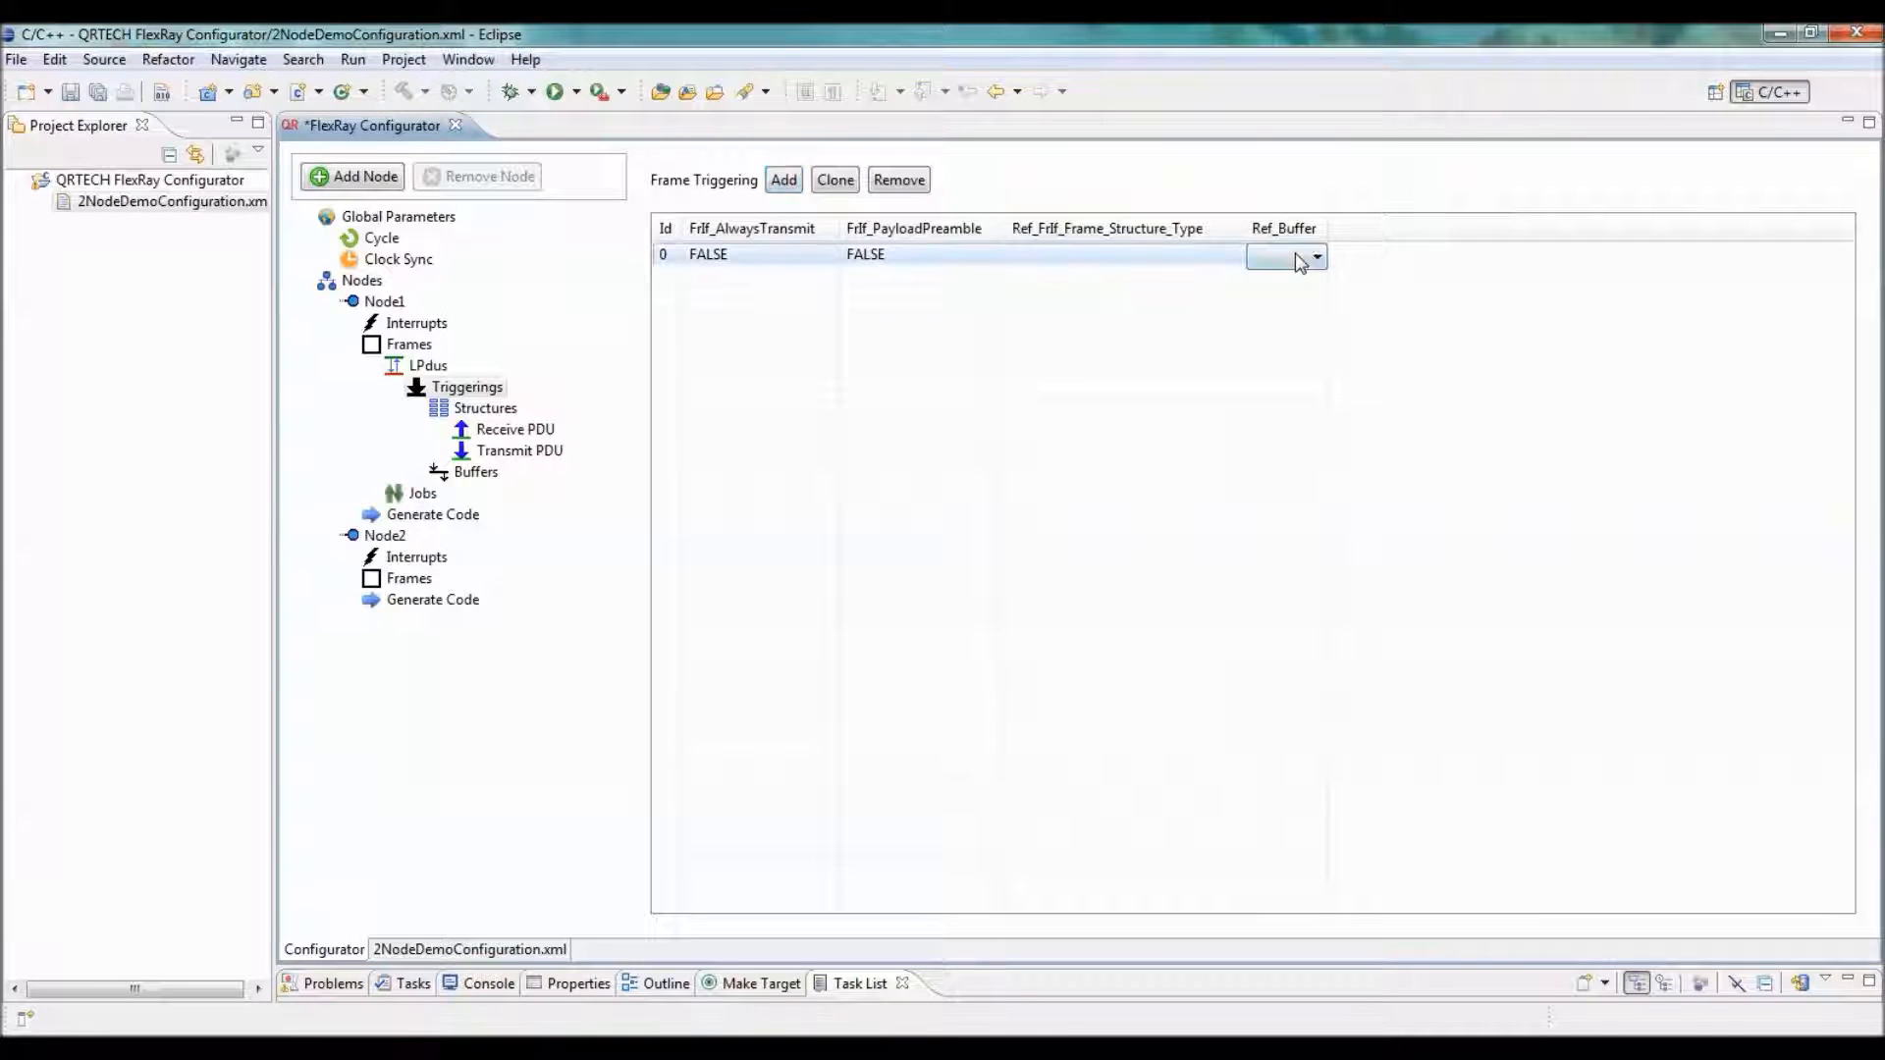
click(1312, 257)
click(1283, 279)
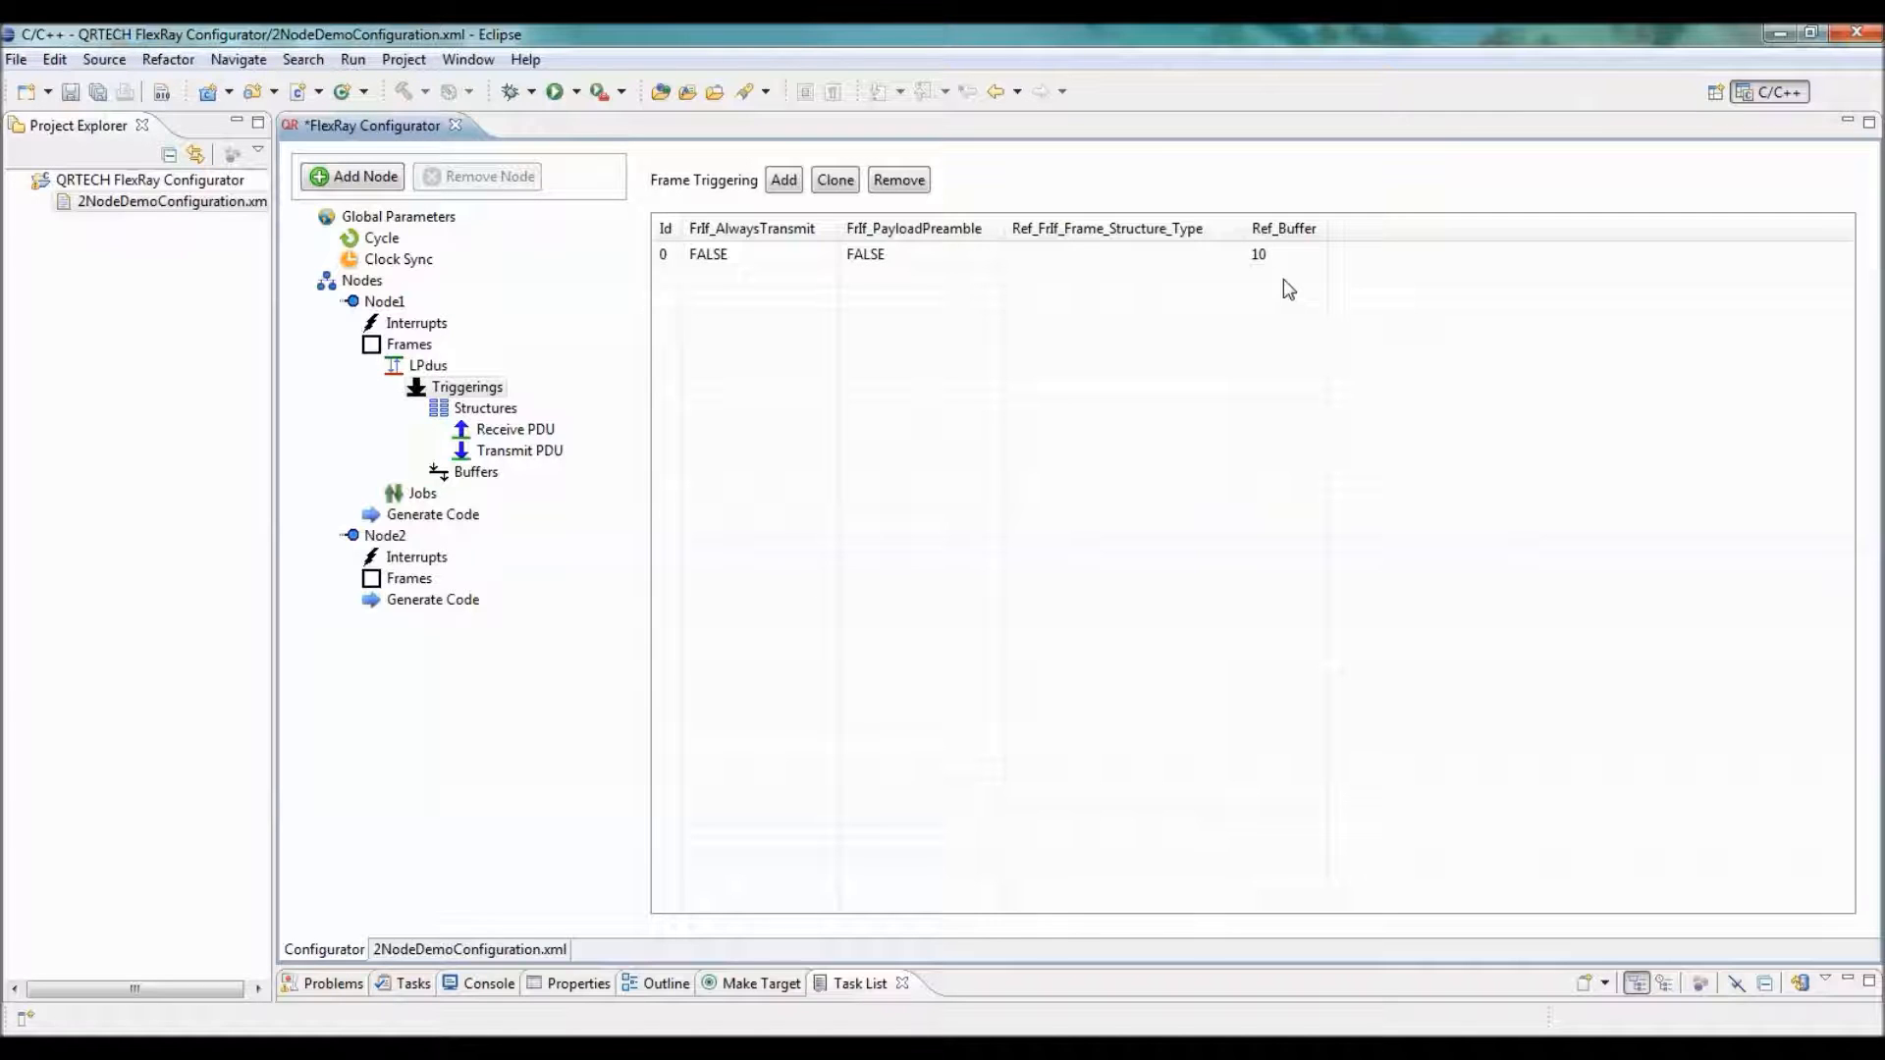
Add a frame structure to Node1 and open its byte order for editing
click(485, 409)
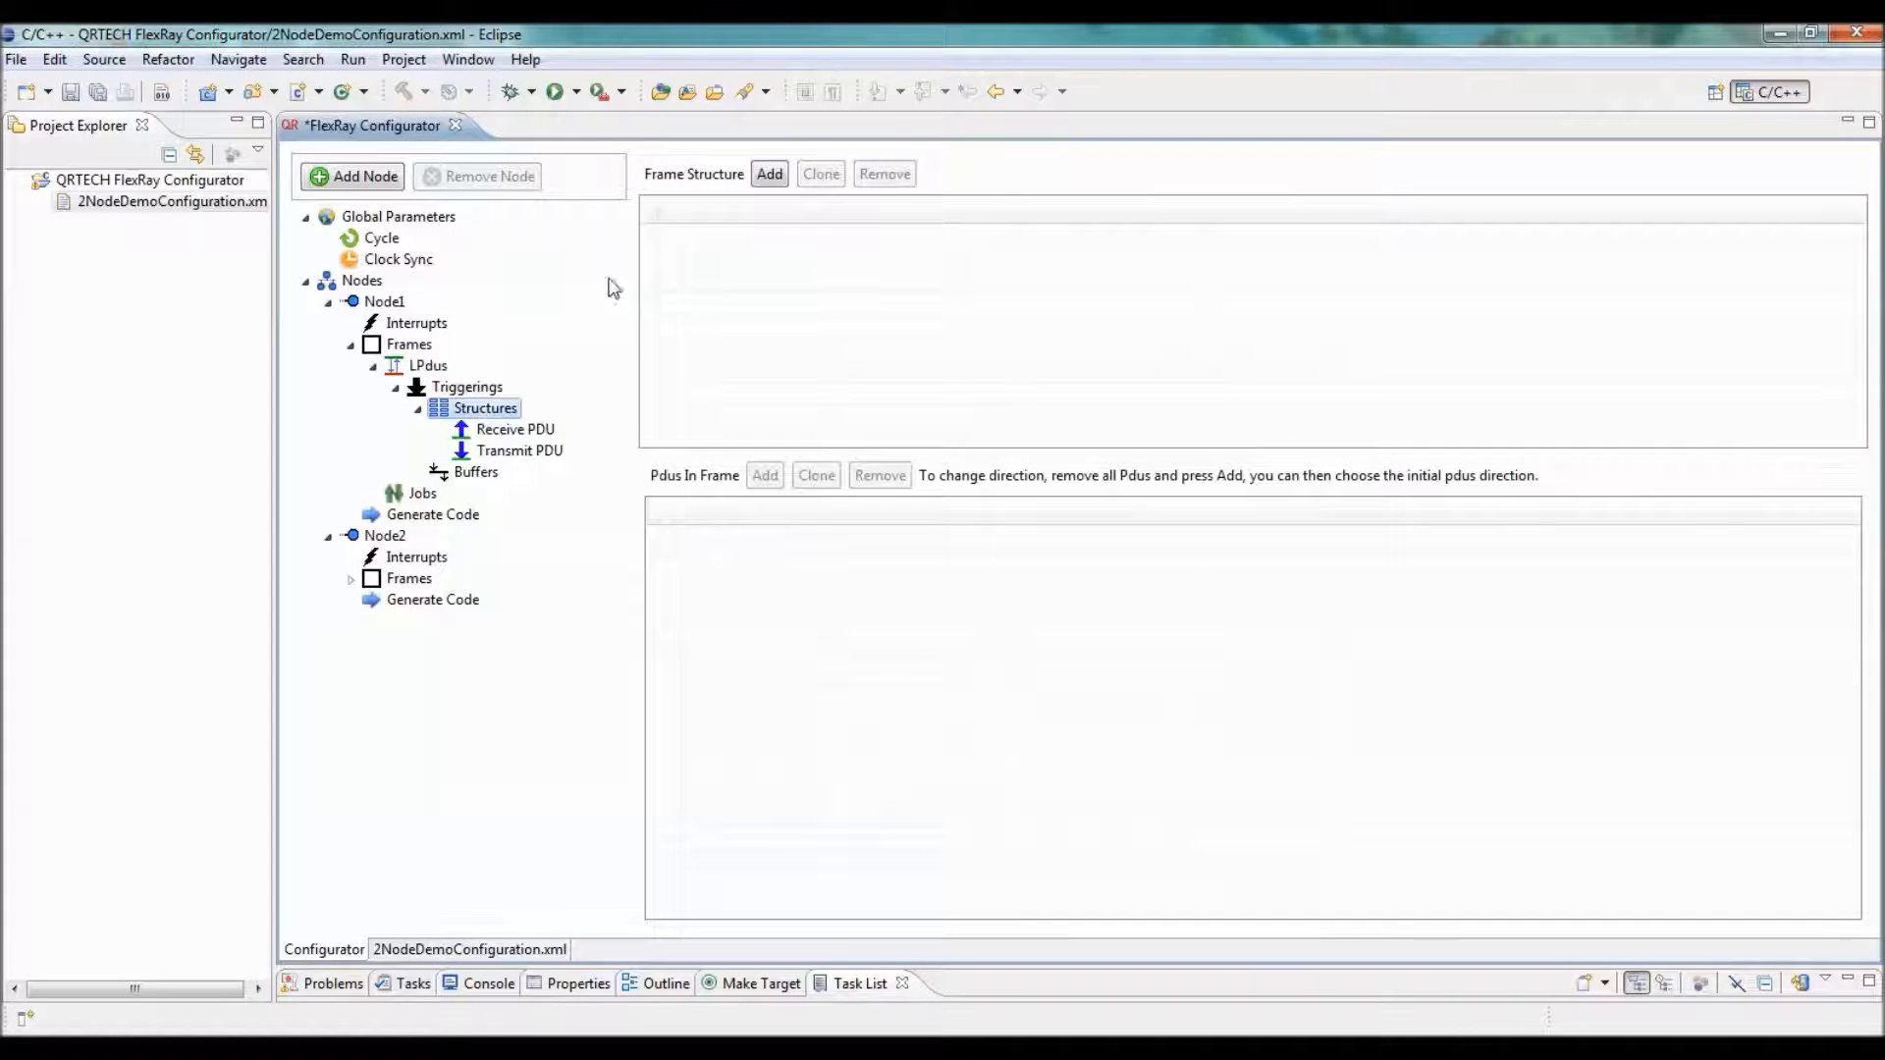
click(770, 175)
click(751, 241)
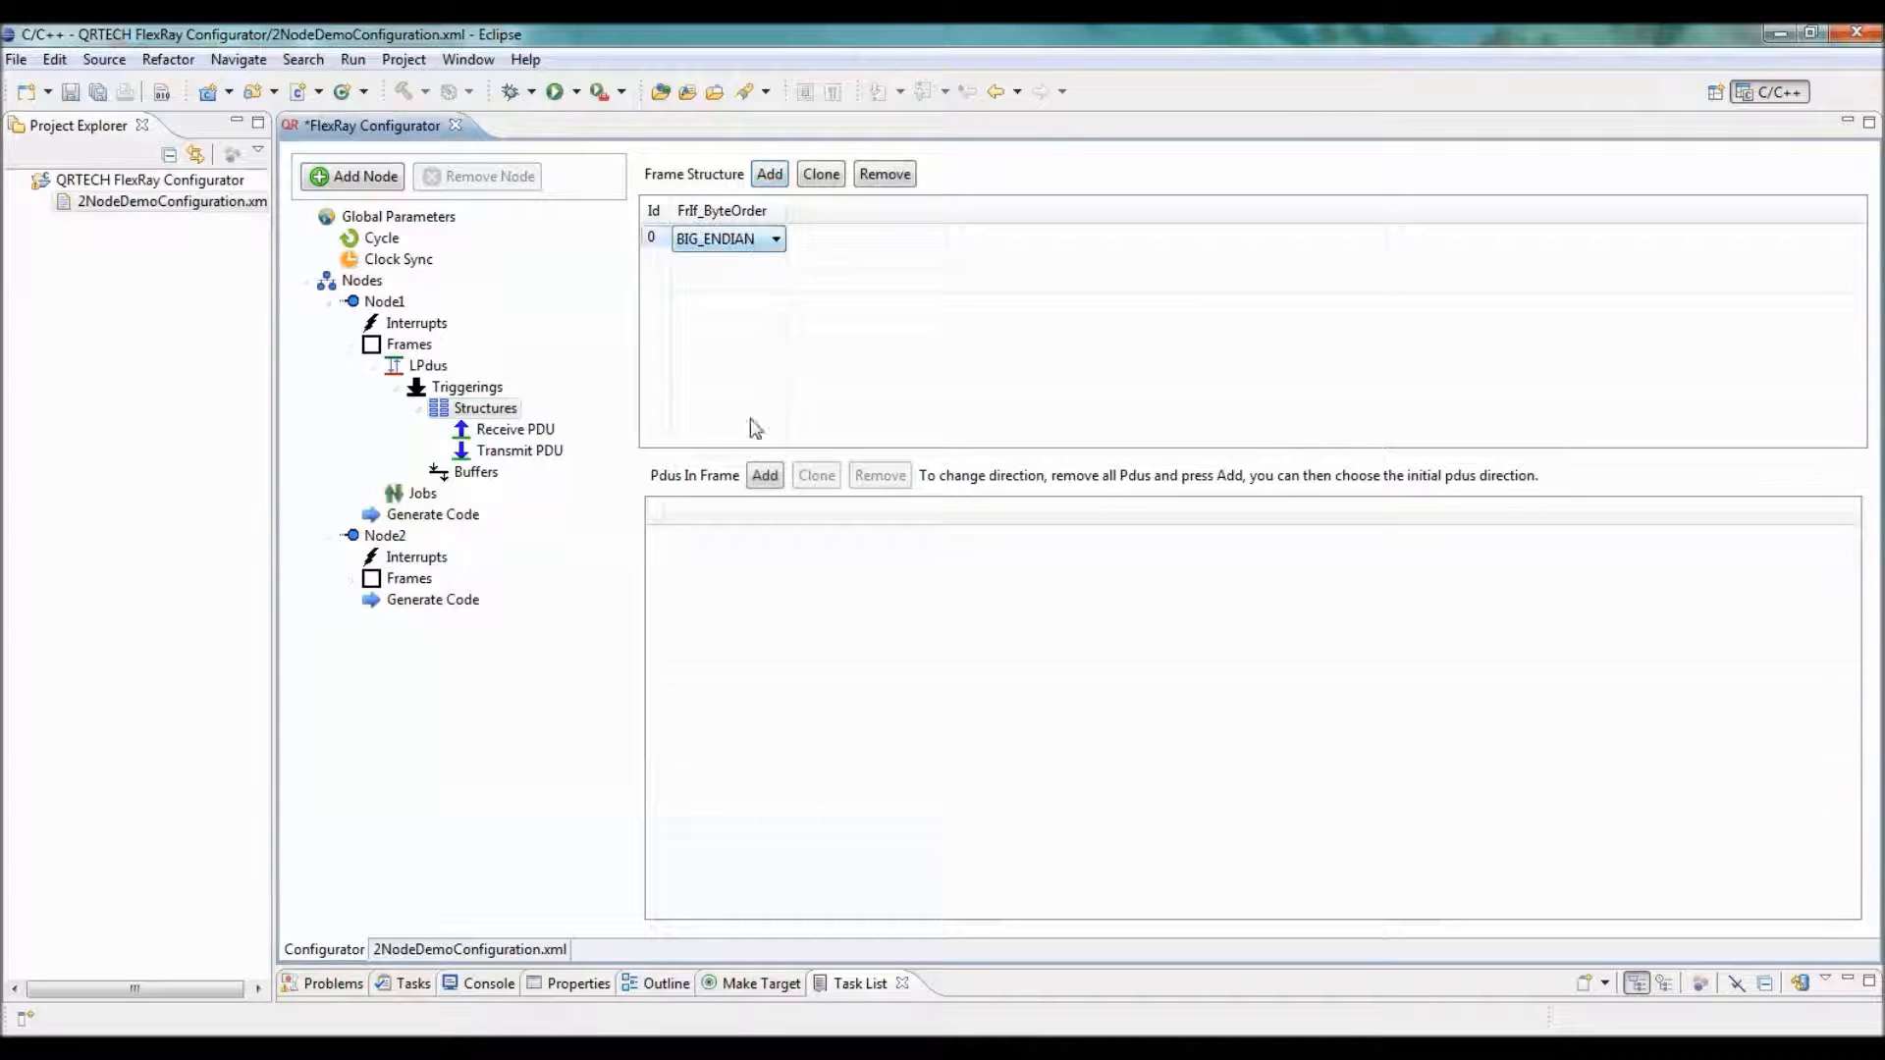
Add an Rx PDU entry to Node1's frame structure 0 and create a receive PDU for Node1
click(763, 475)
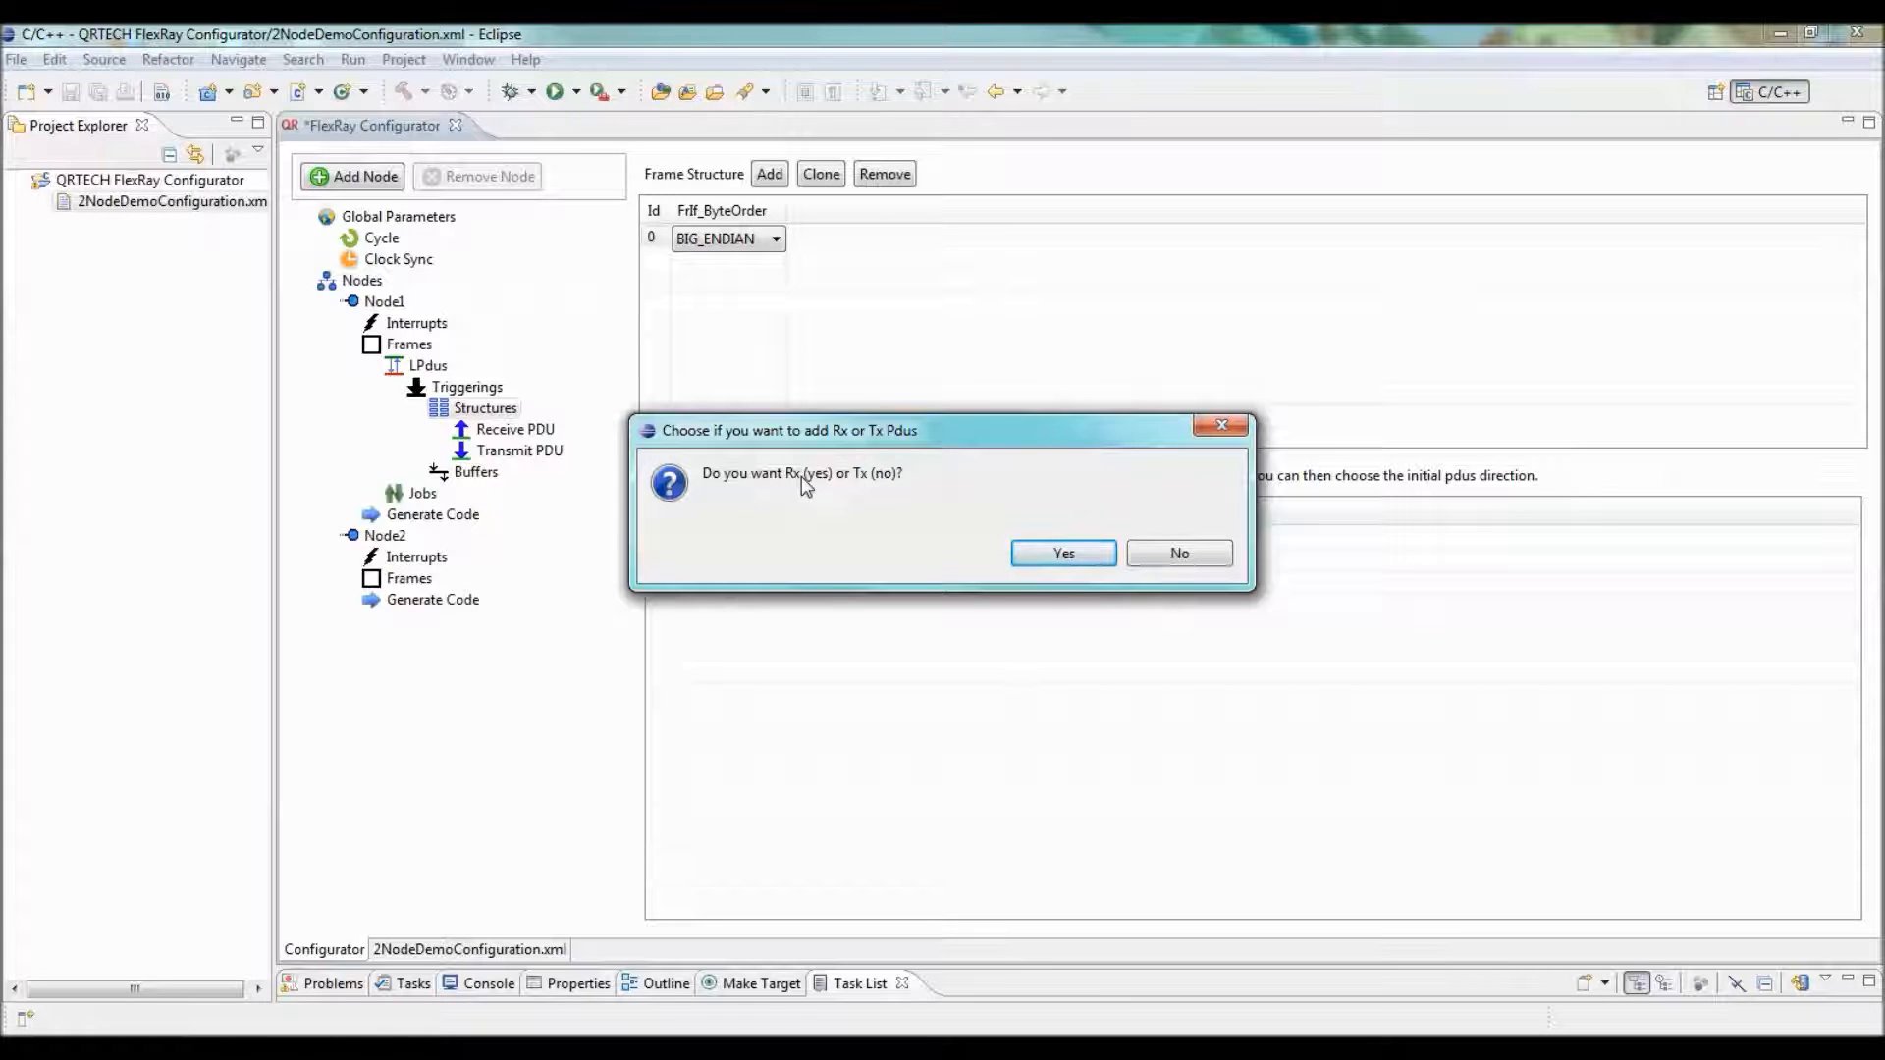
click(1070, 554)
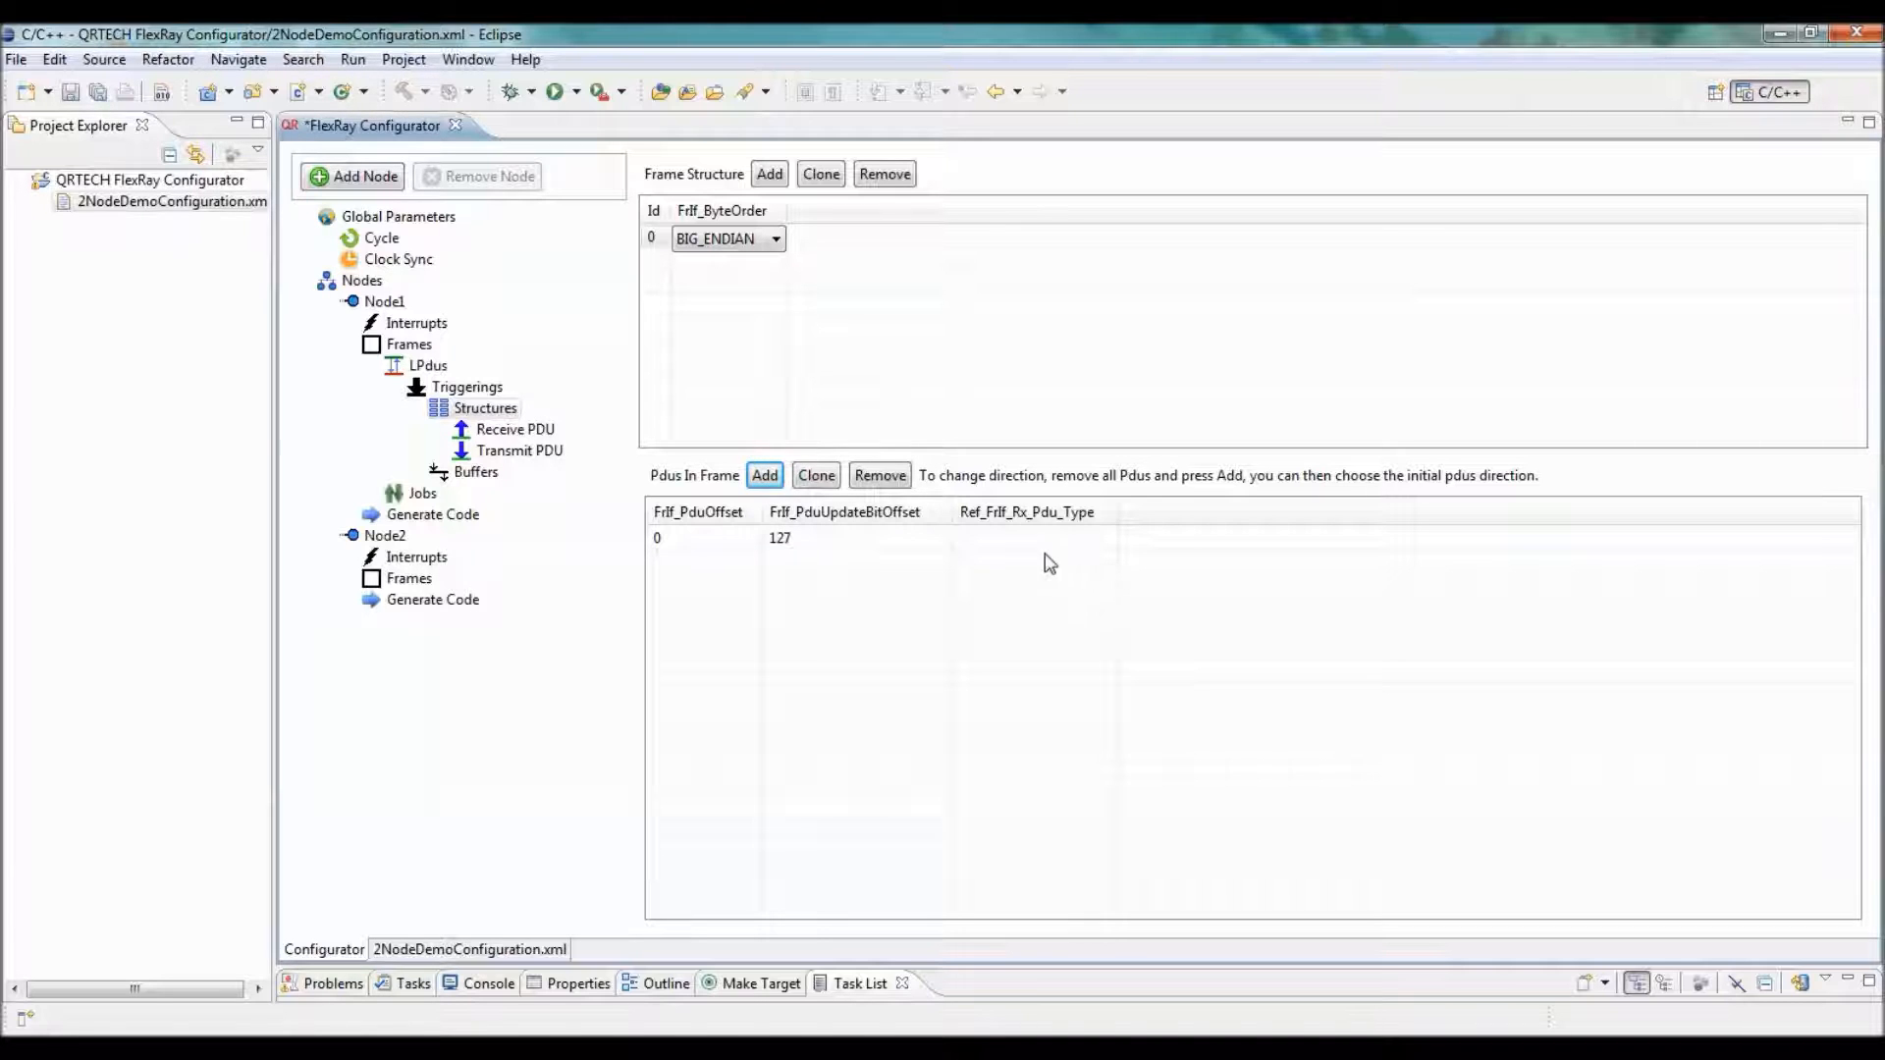
click(513, 430)
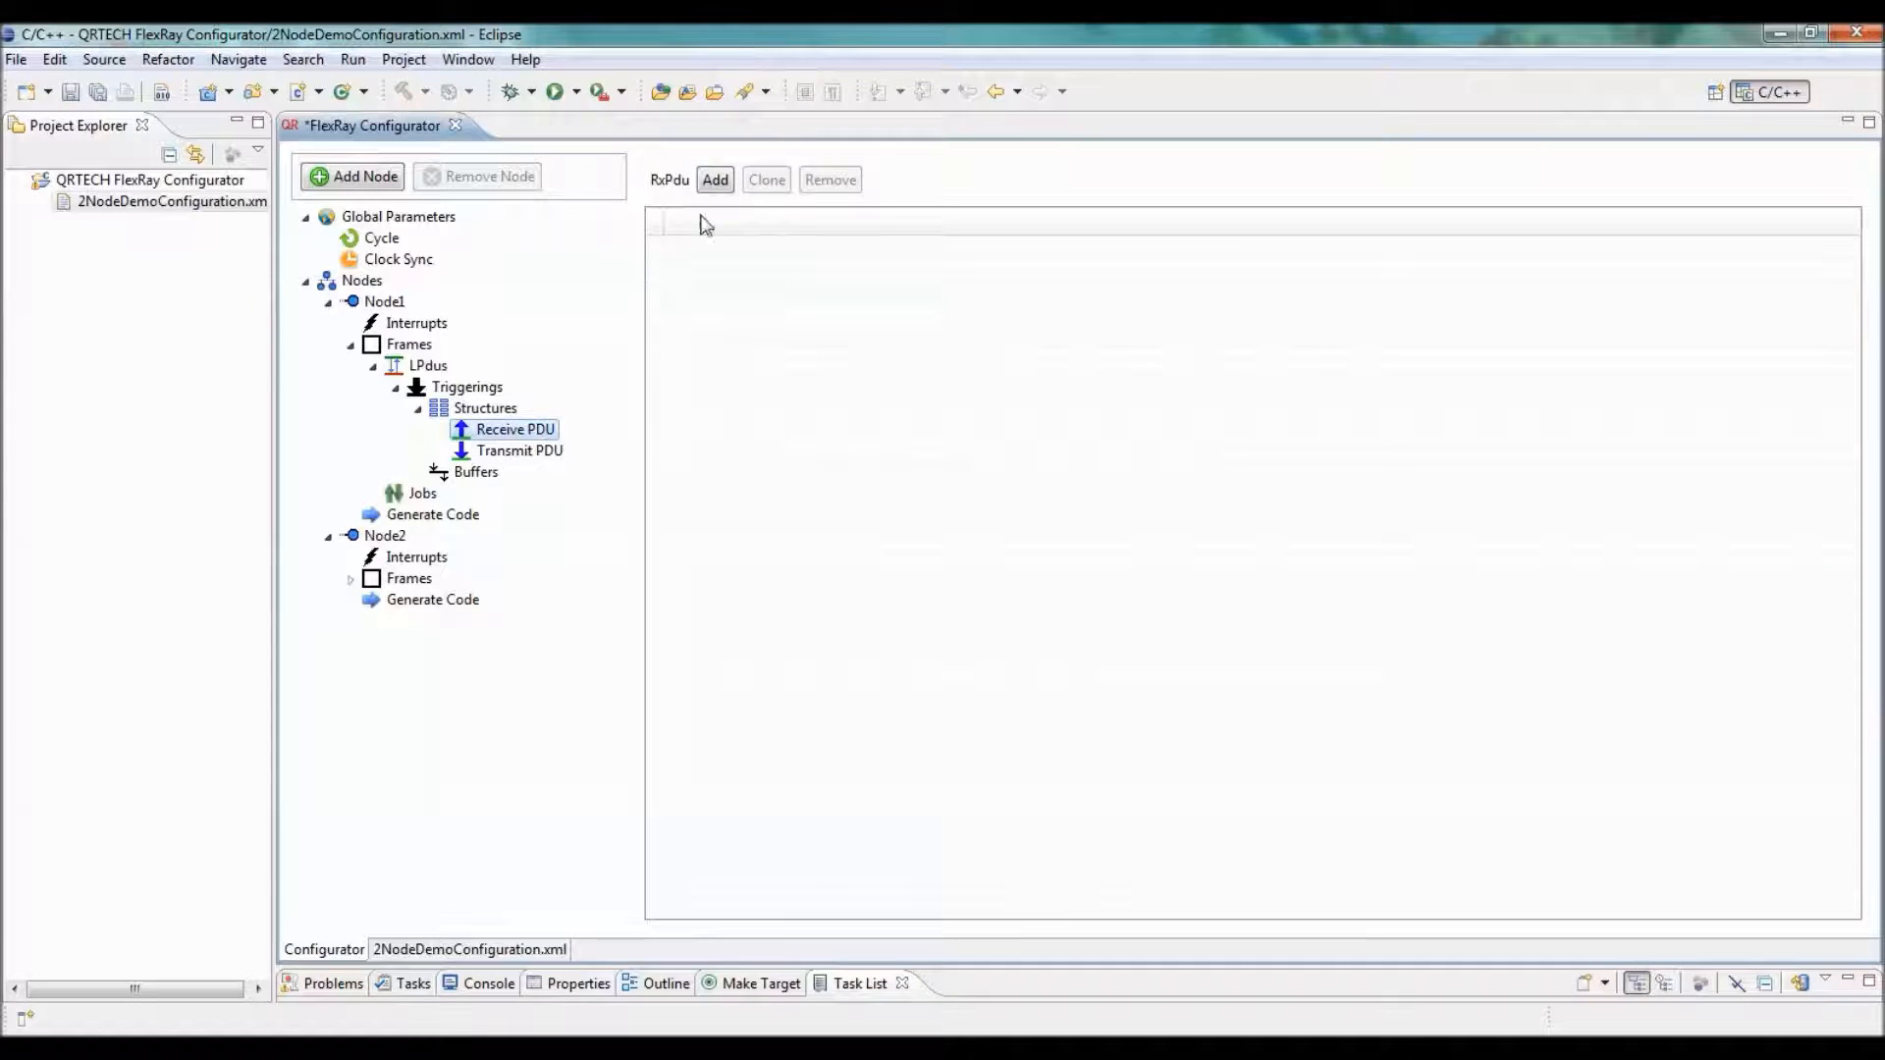
click(715, 182)
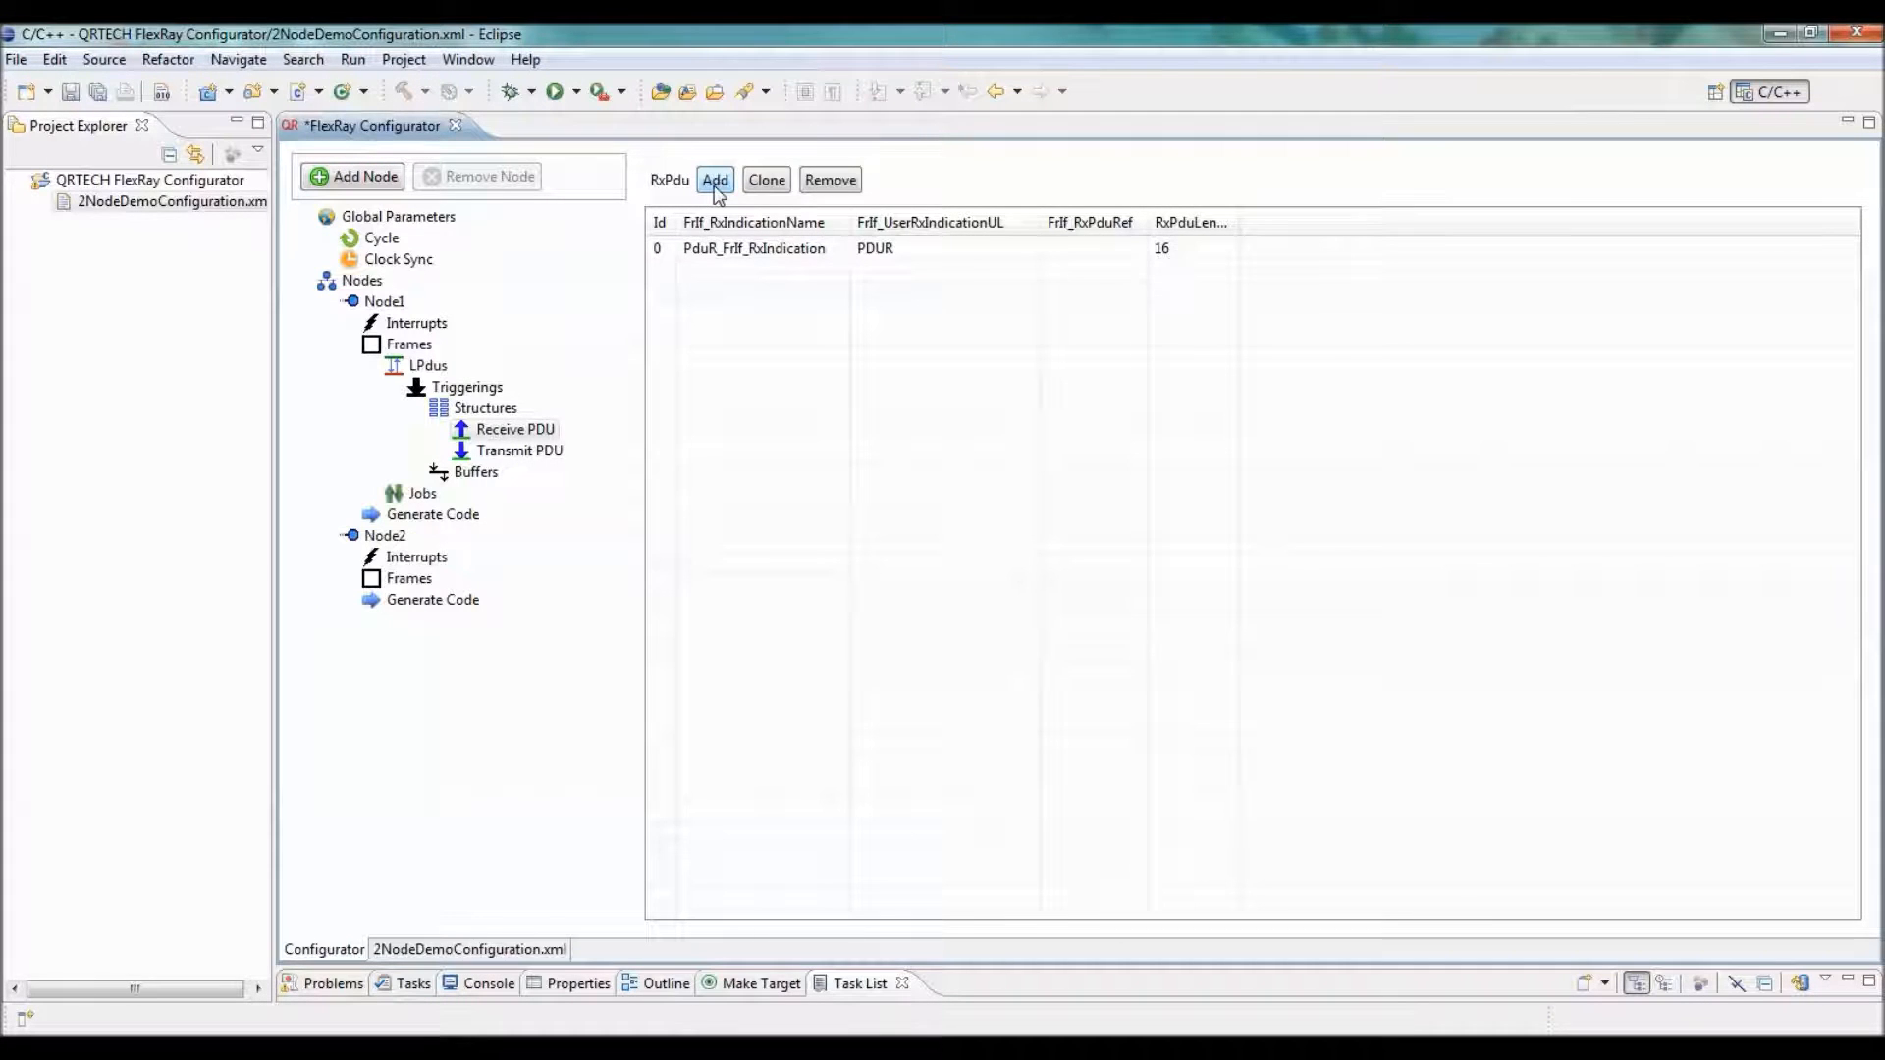
Set the receive PDU's indication name to PduR_FrIfRxIndication and its user Rx indication upper layer to PDUR
click(797, 251)
click(809, 251)
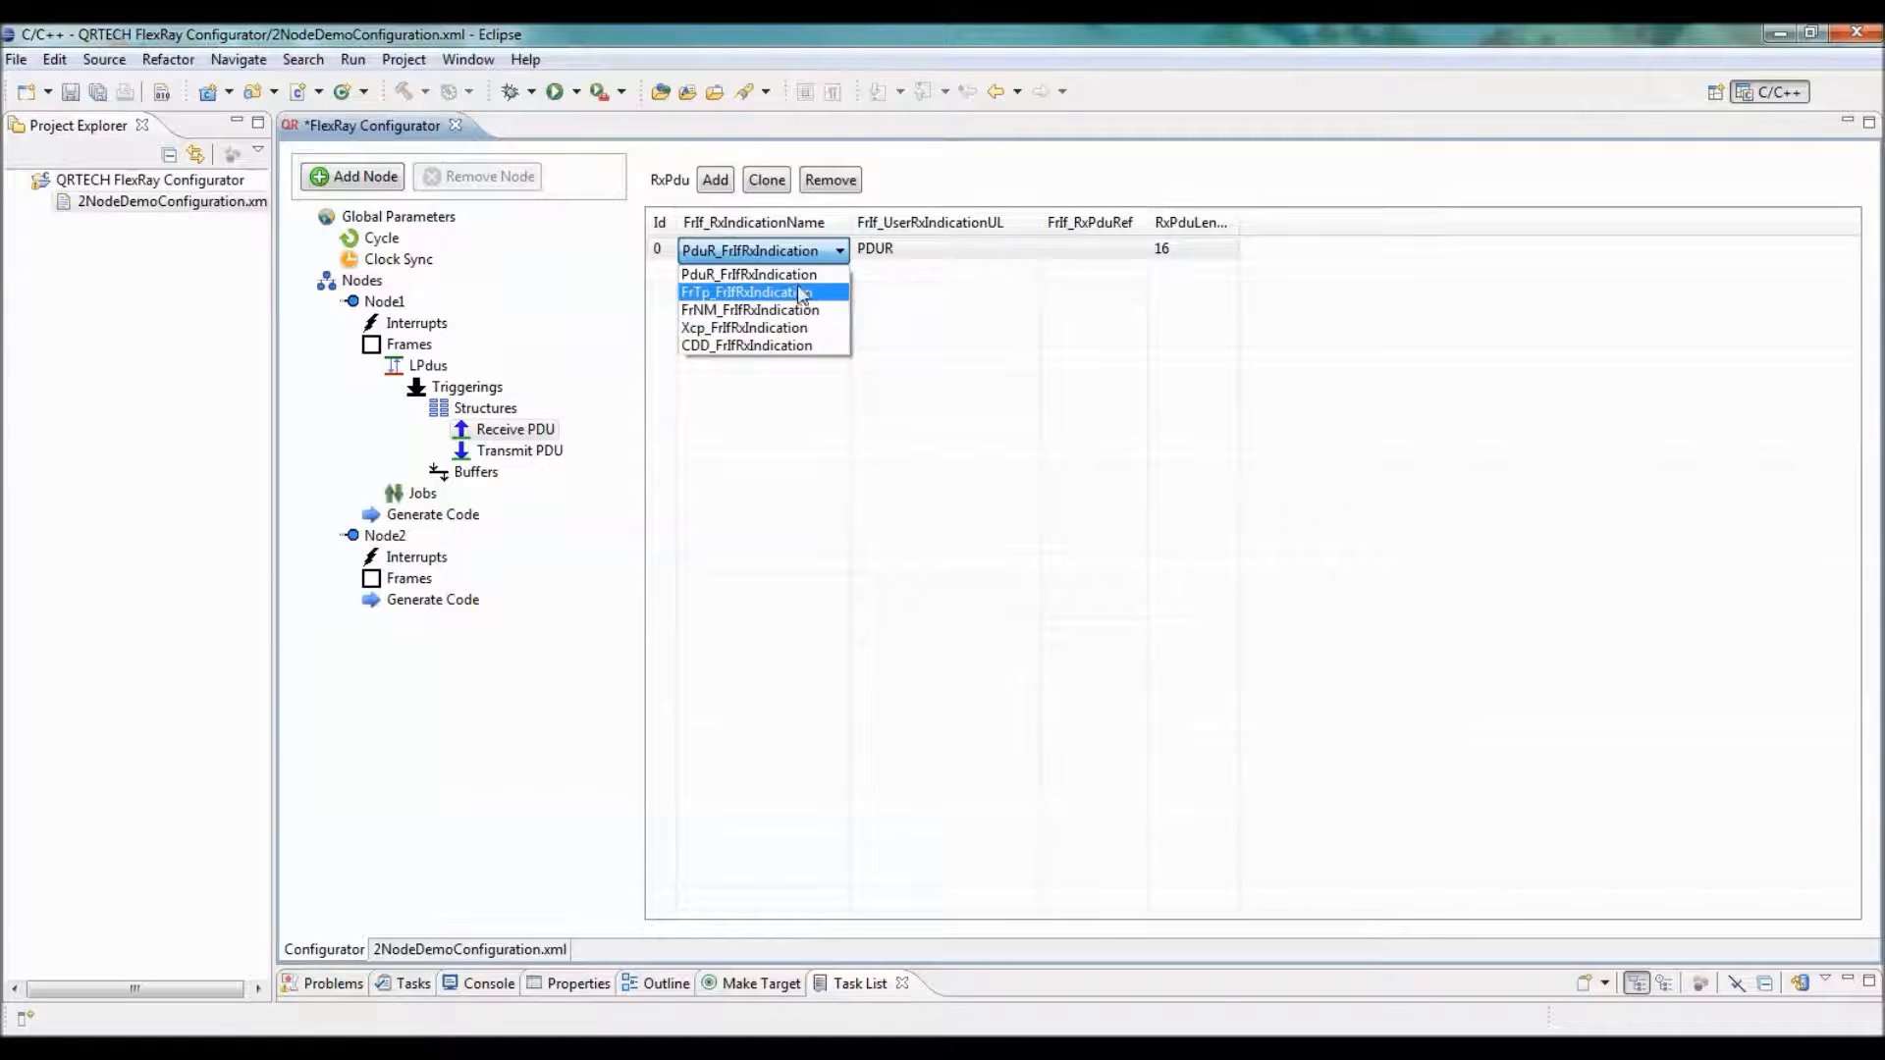
click(799, 275)
click(930, 251)
click(956, 251)
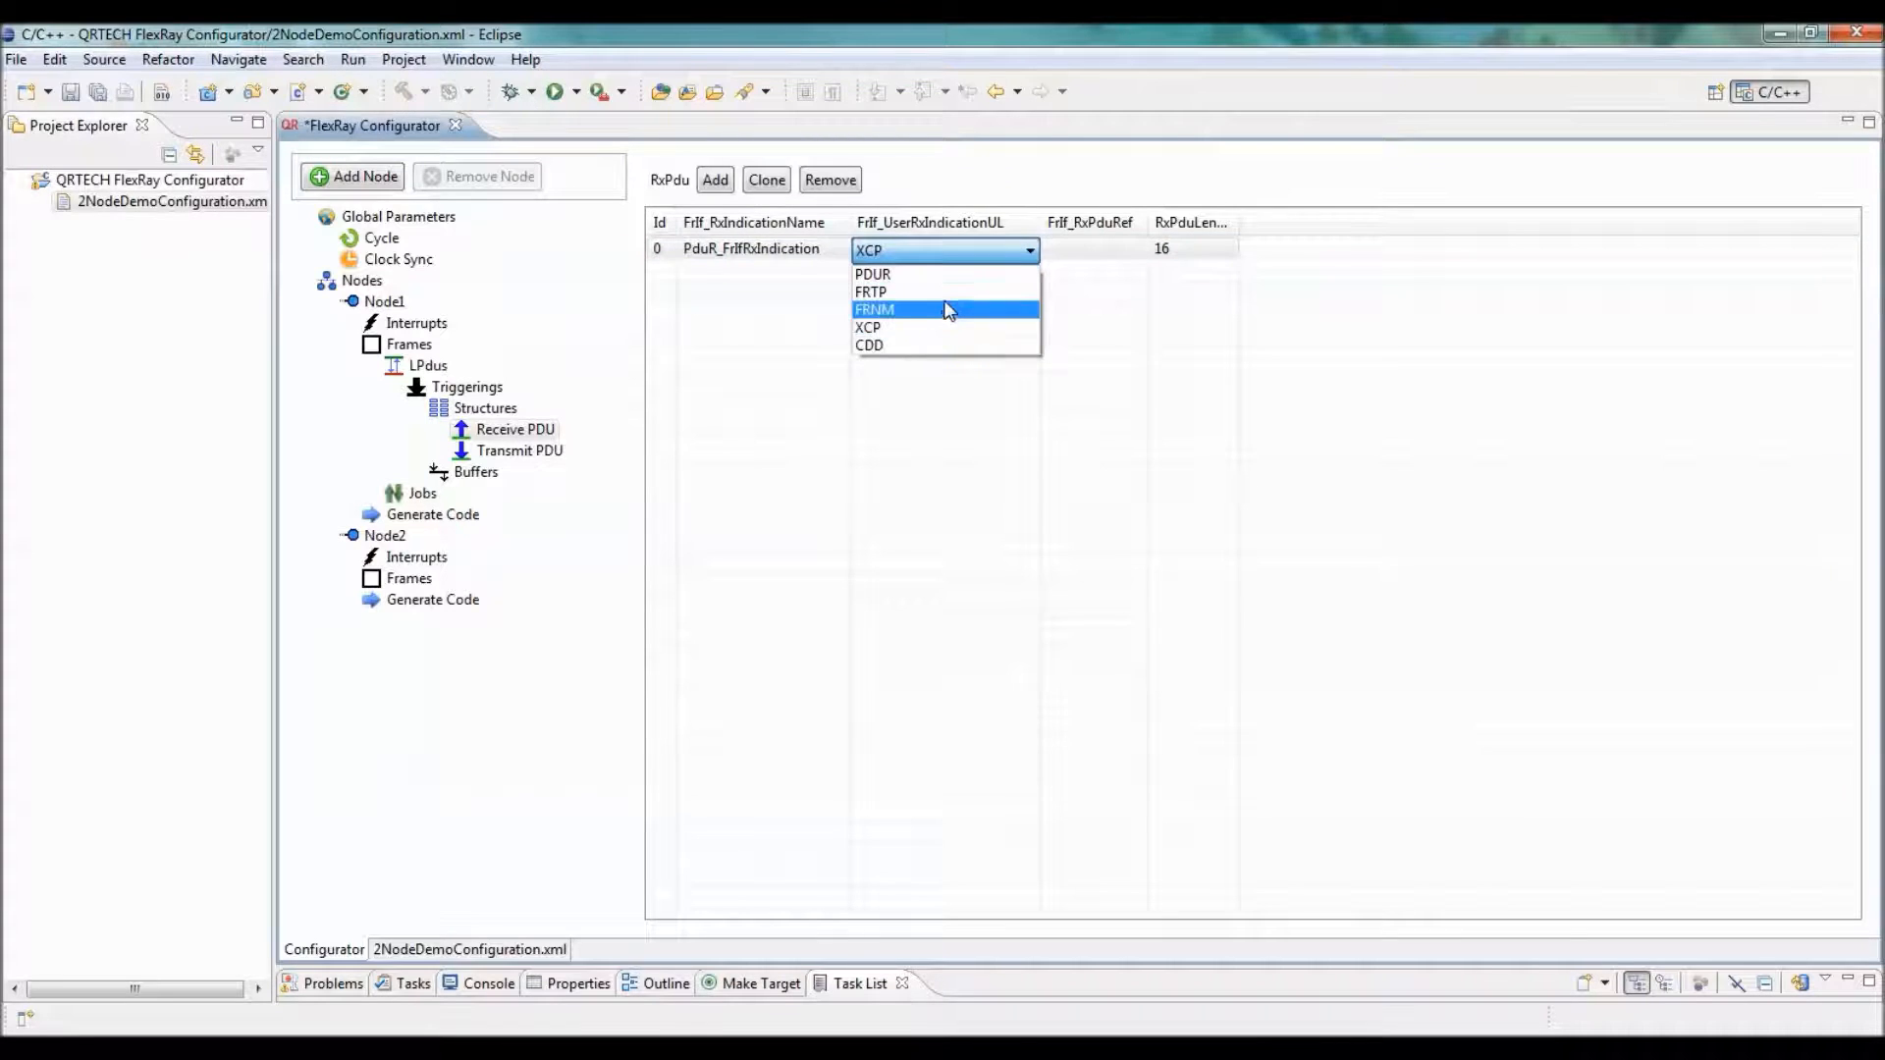
click(945, 276)
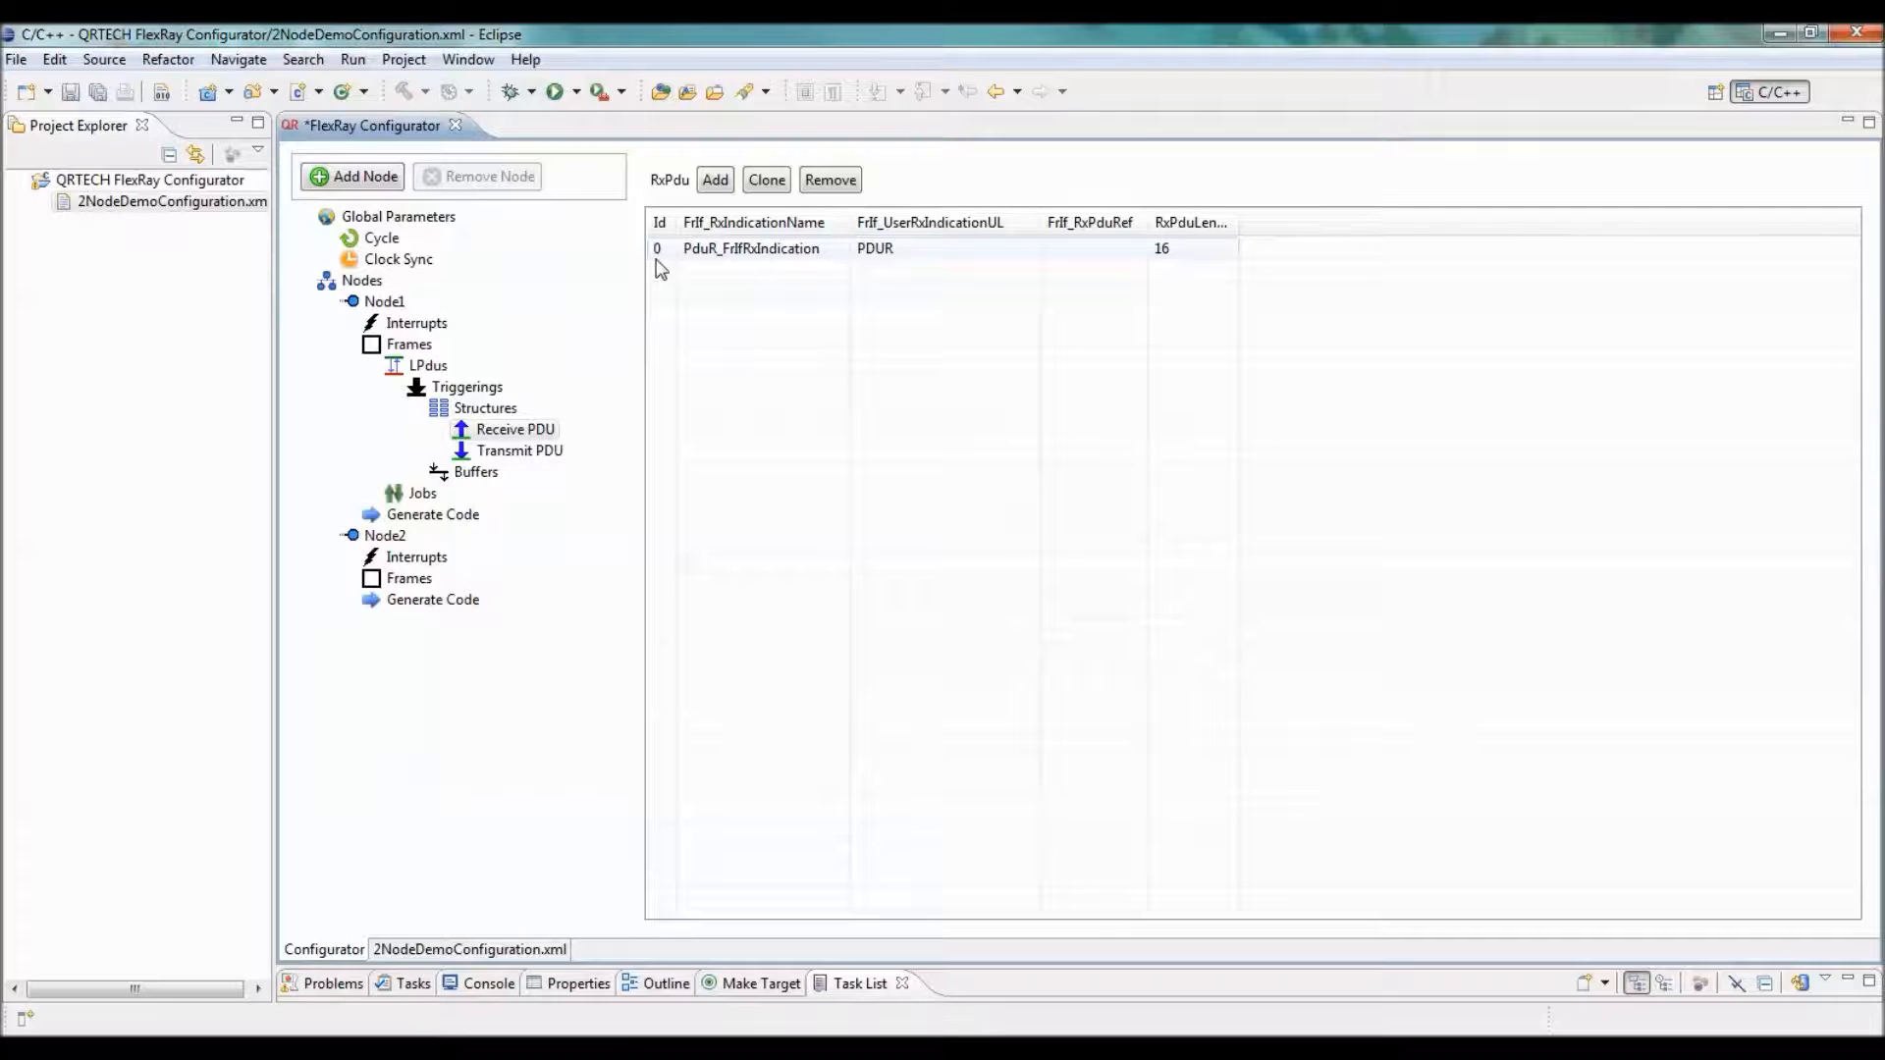
In Node1's frame structure 0, set the contained PDU's Rx PDU type reference to 0
click(485, 411)
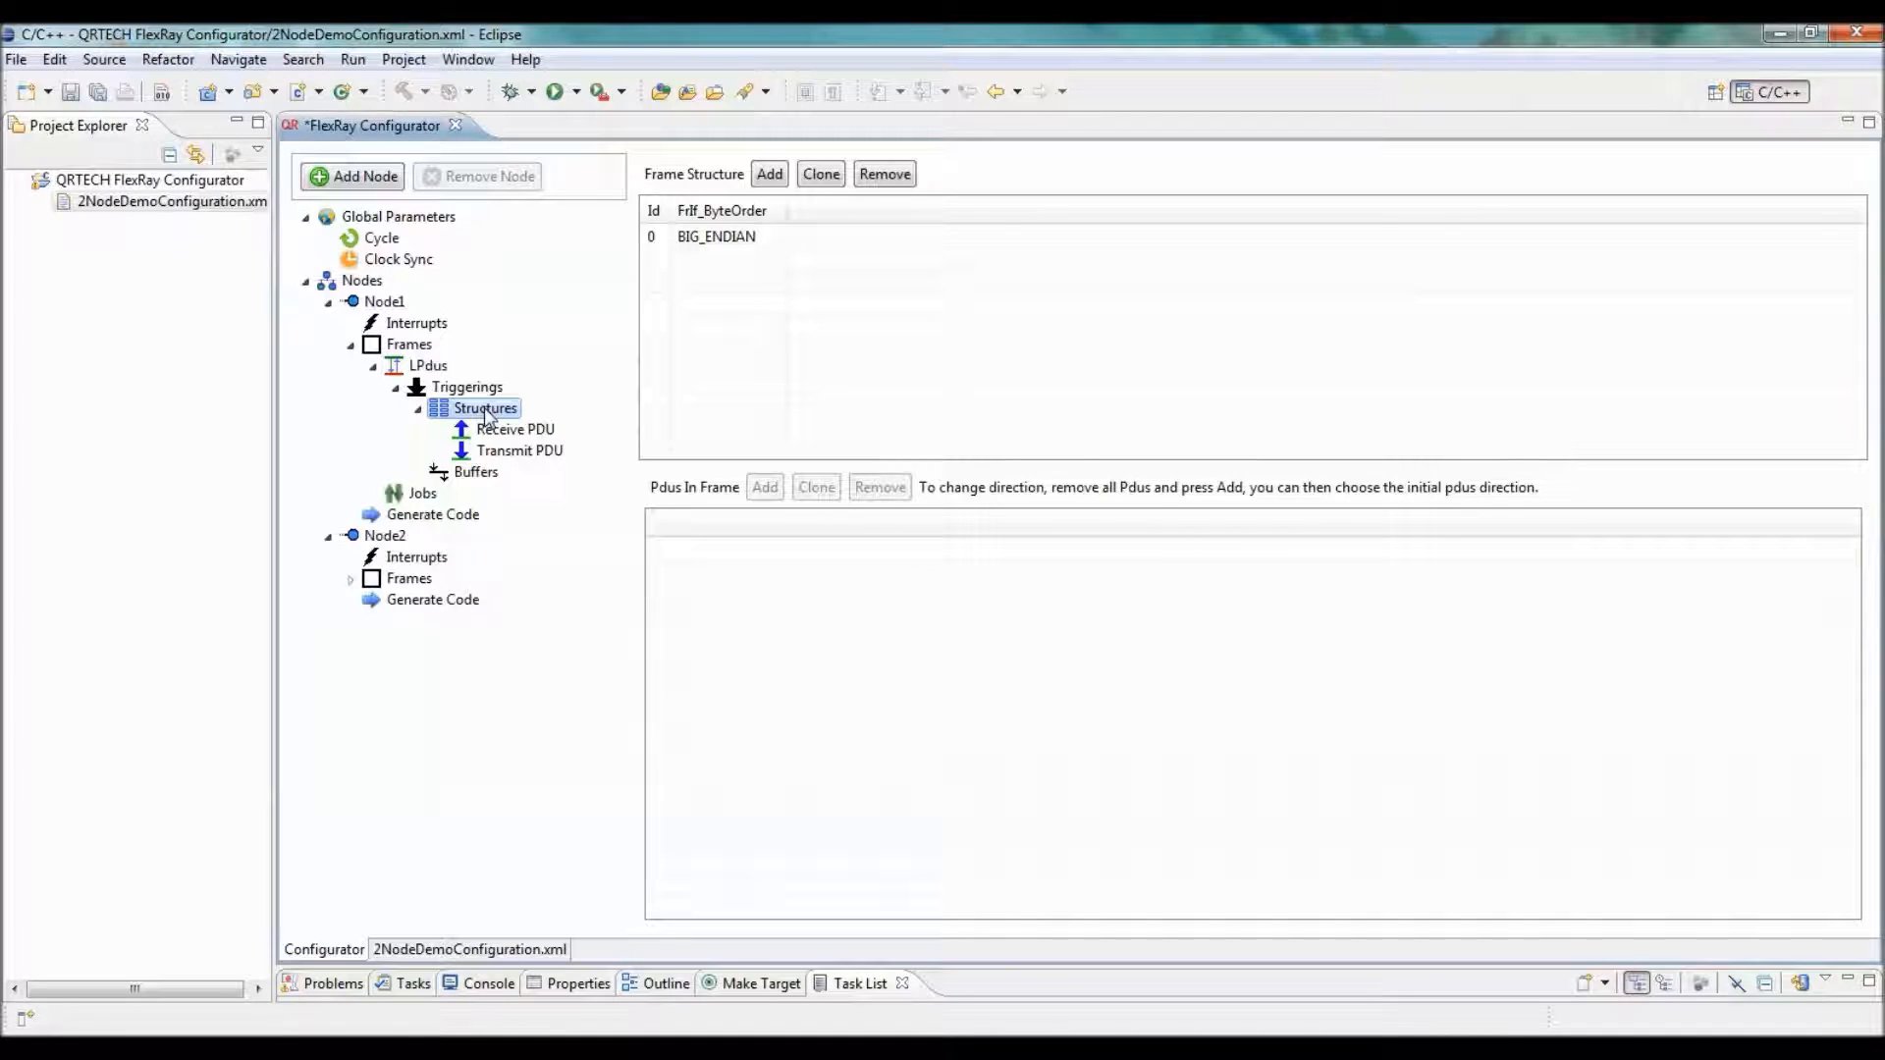
click(699, 237)
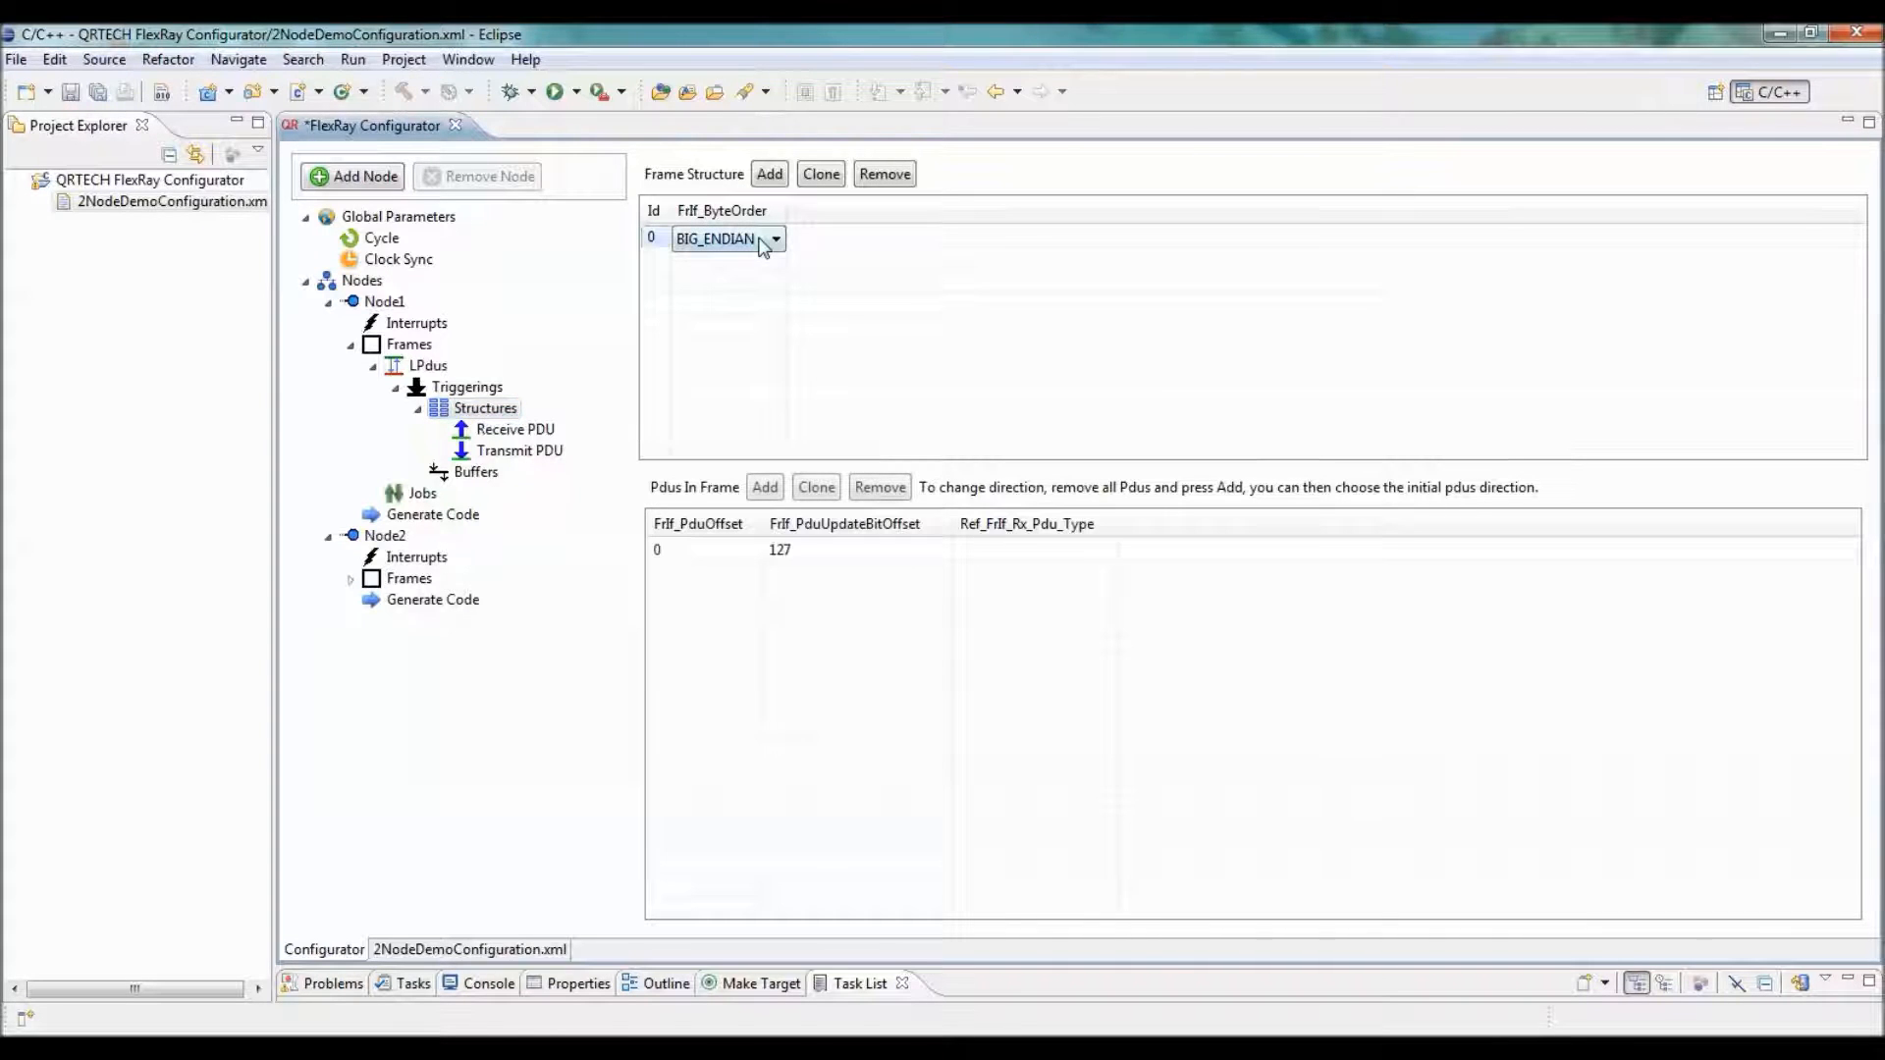
click(1021, 545)
click(1022, 546)
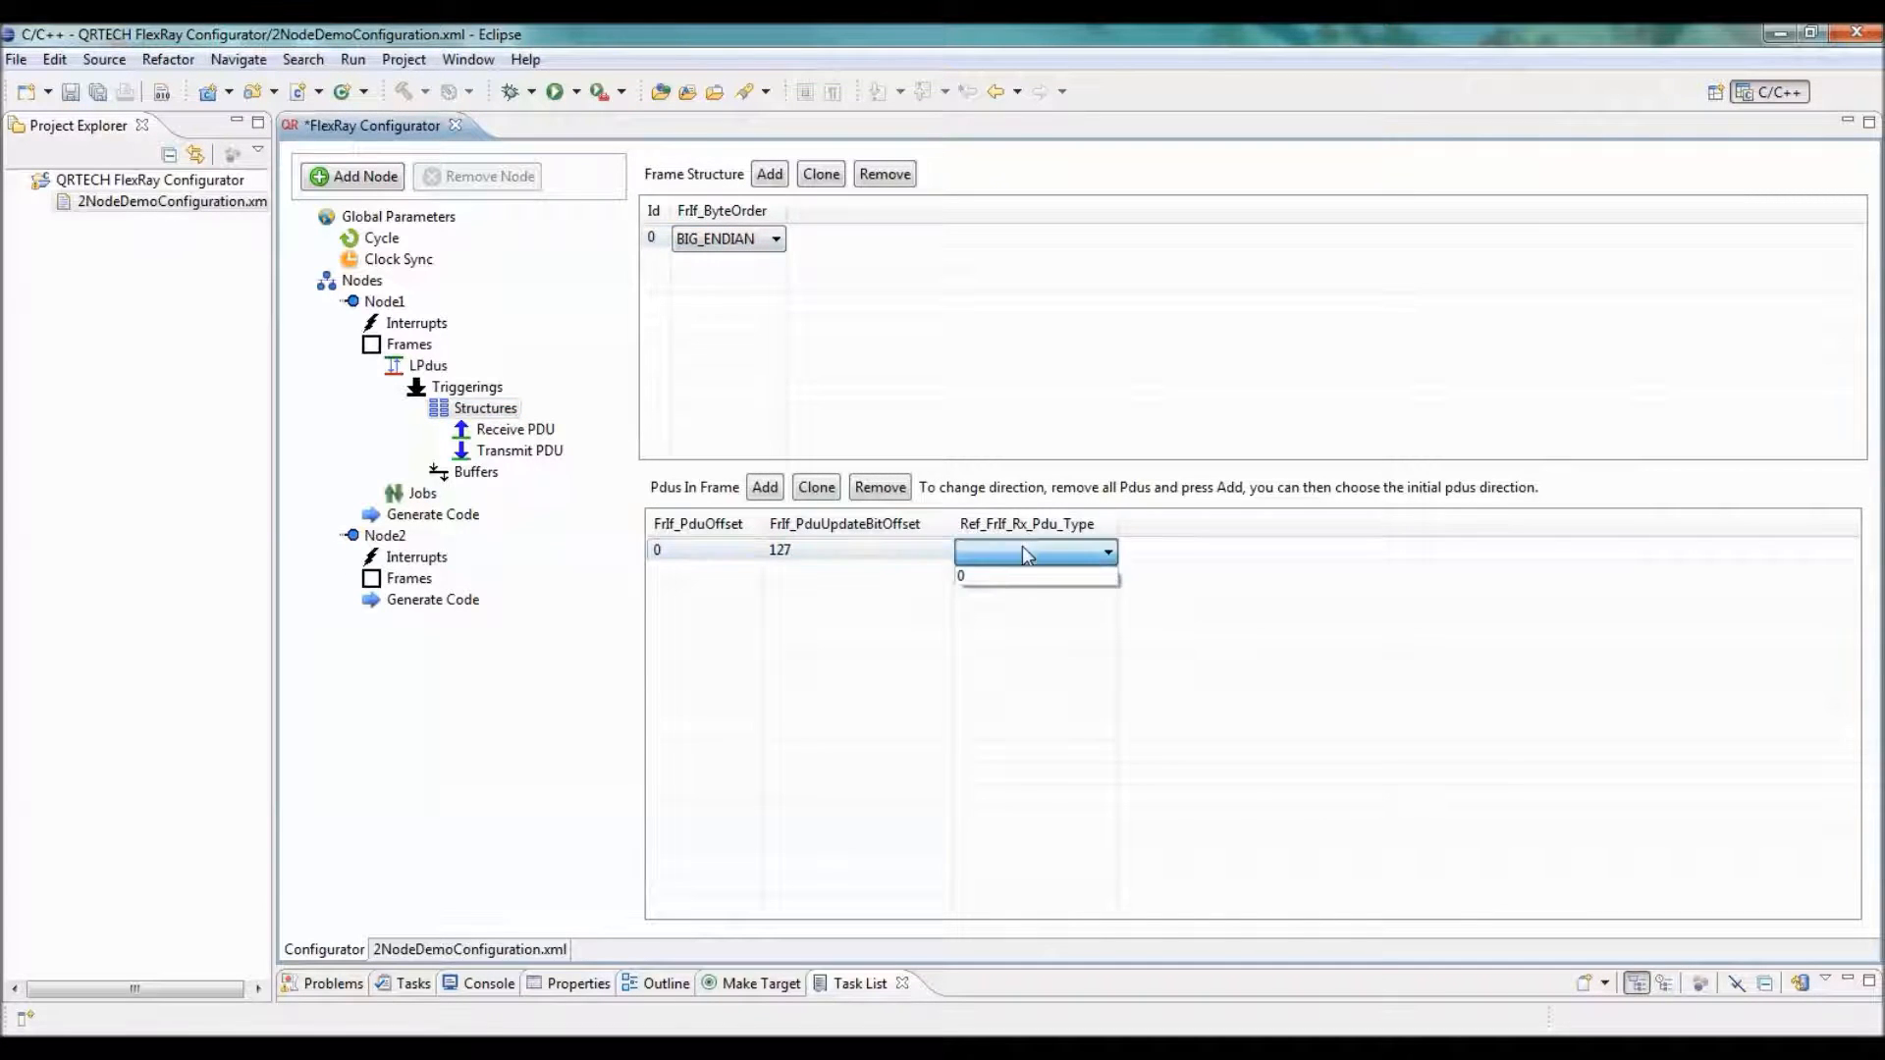
click(1016, 576)
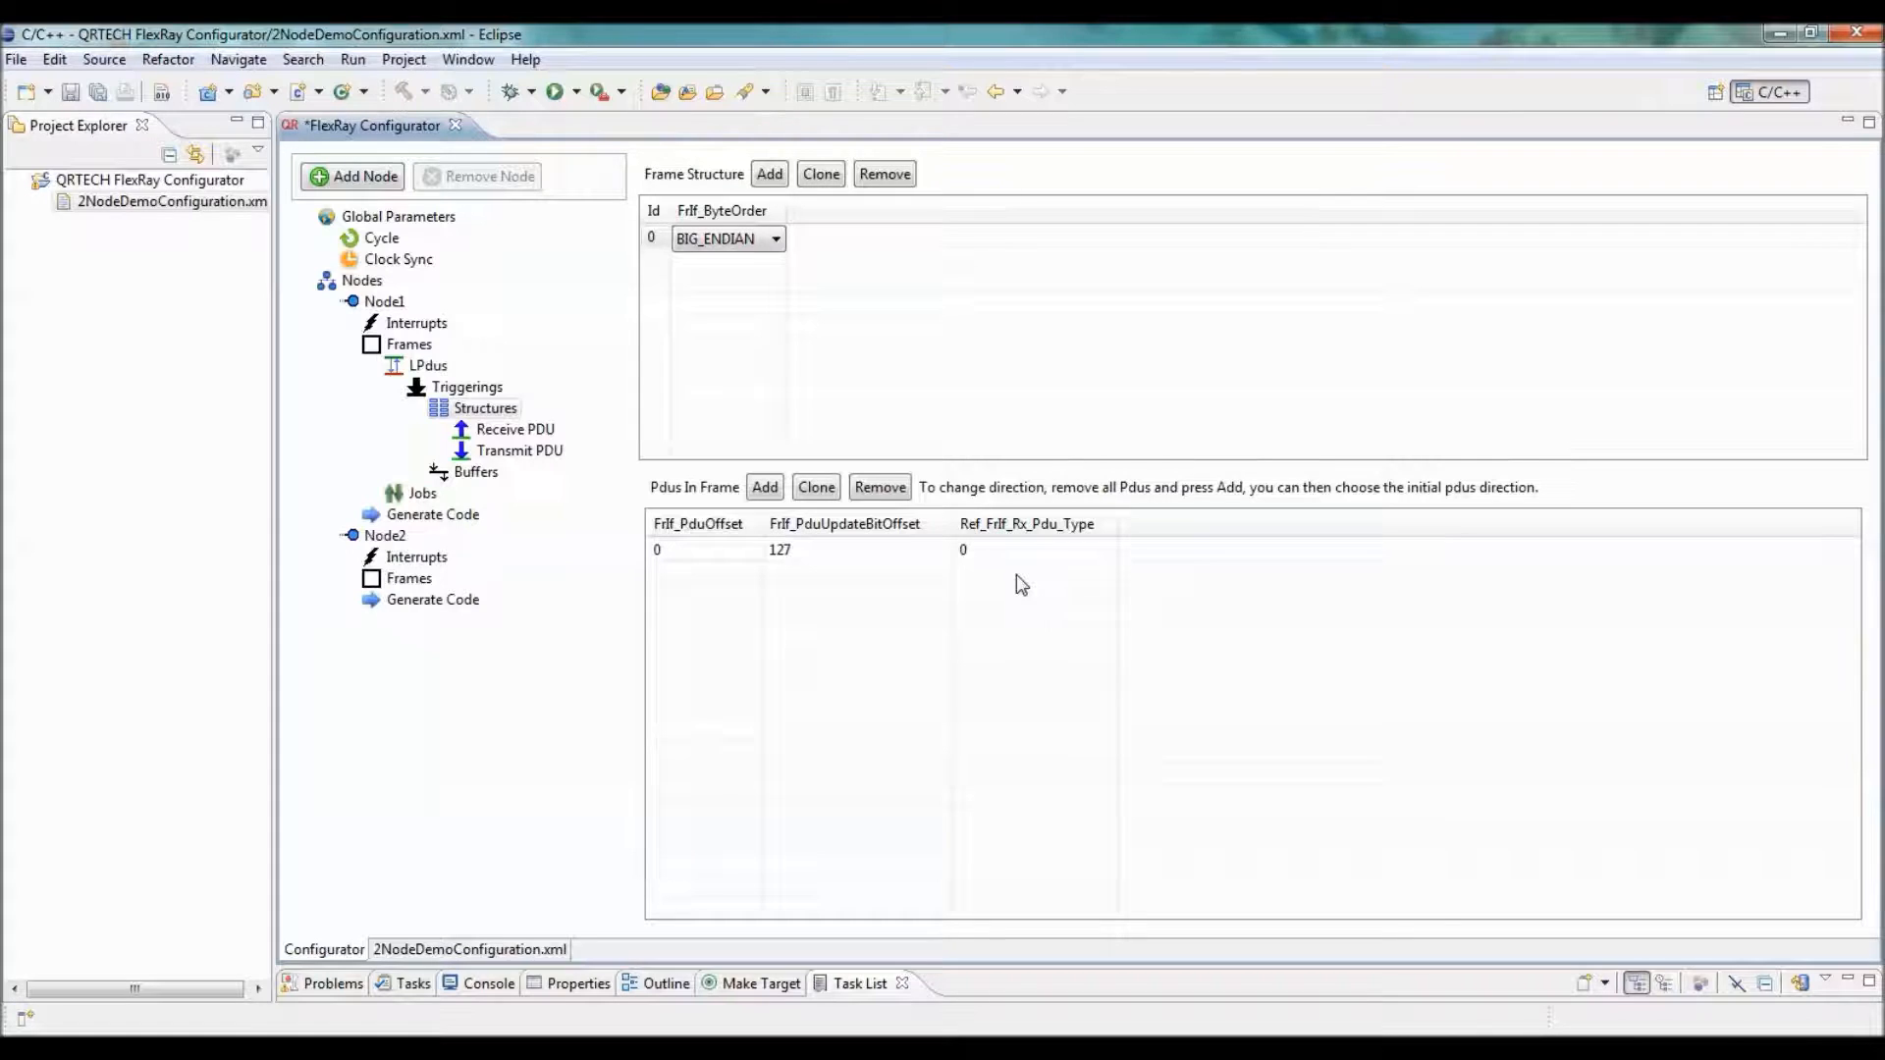
Set the frame structure reference of Node1's frame triggering to 0
click(464, 387)
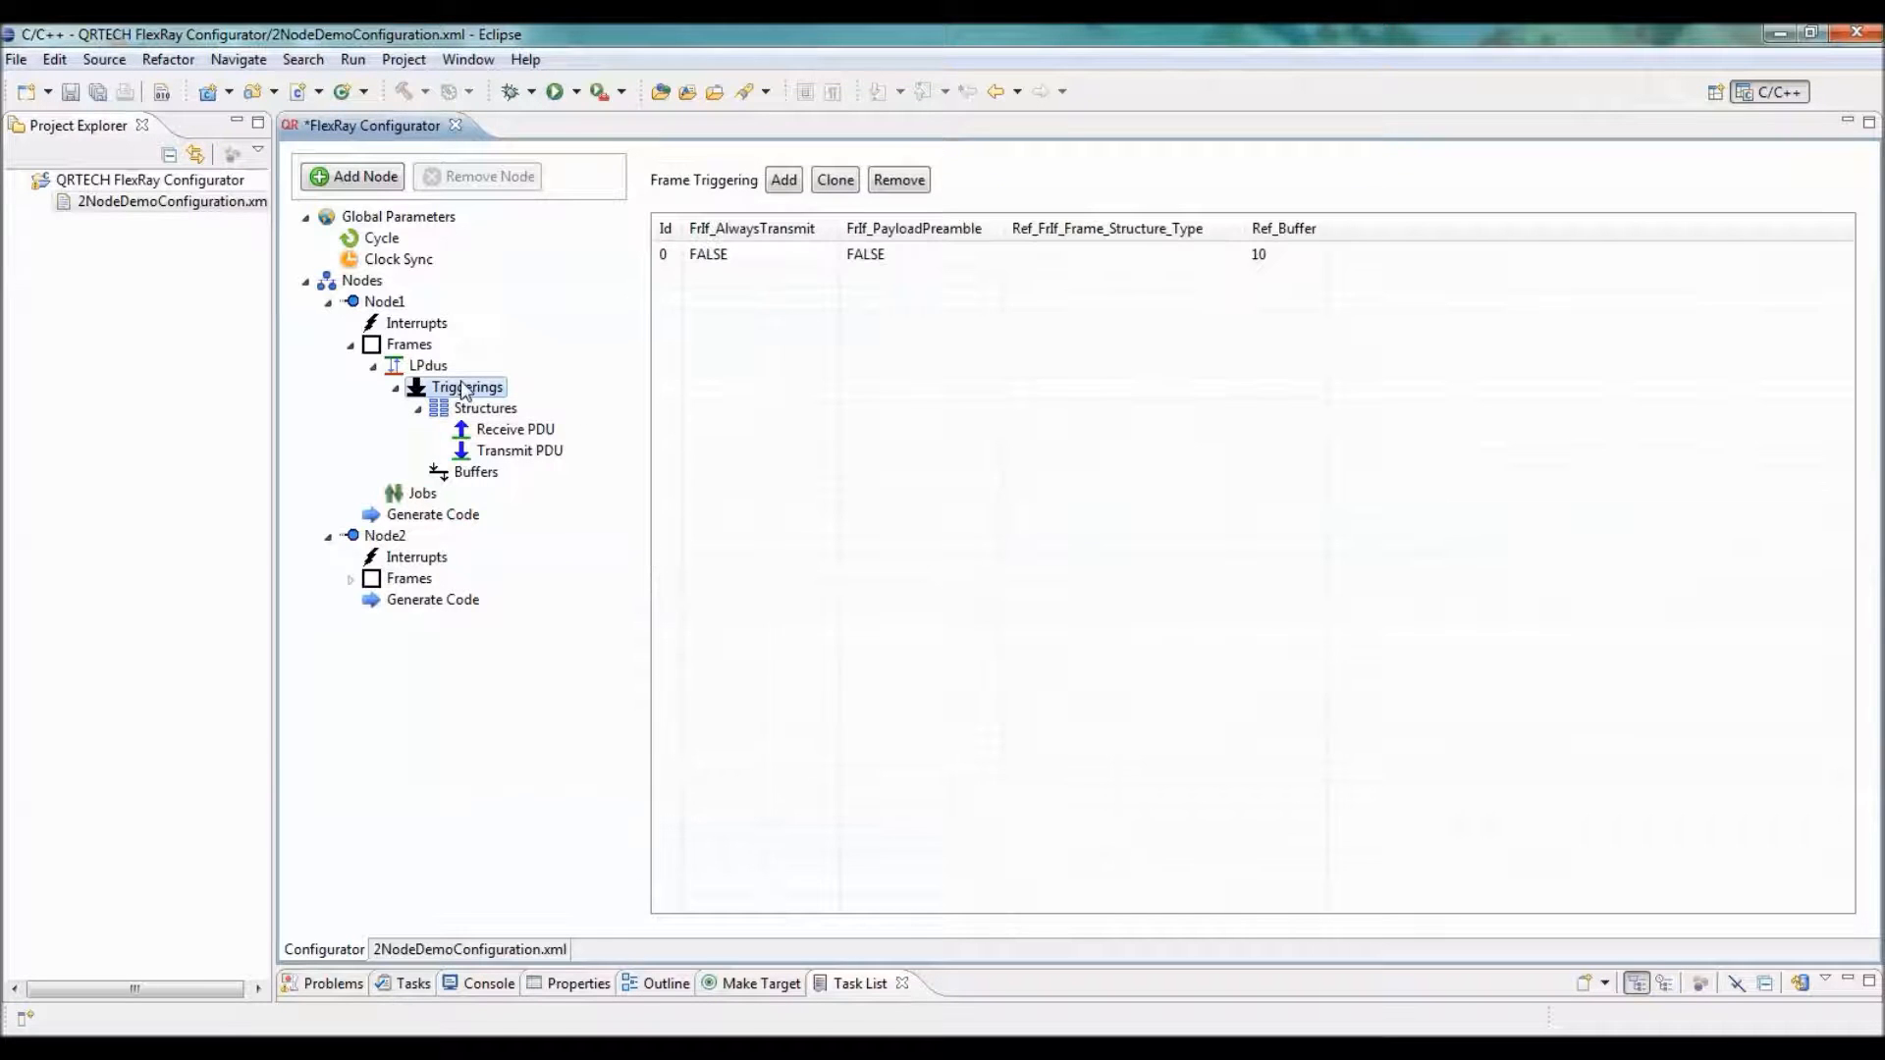
click(1179, 257)
click(1176, 280)
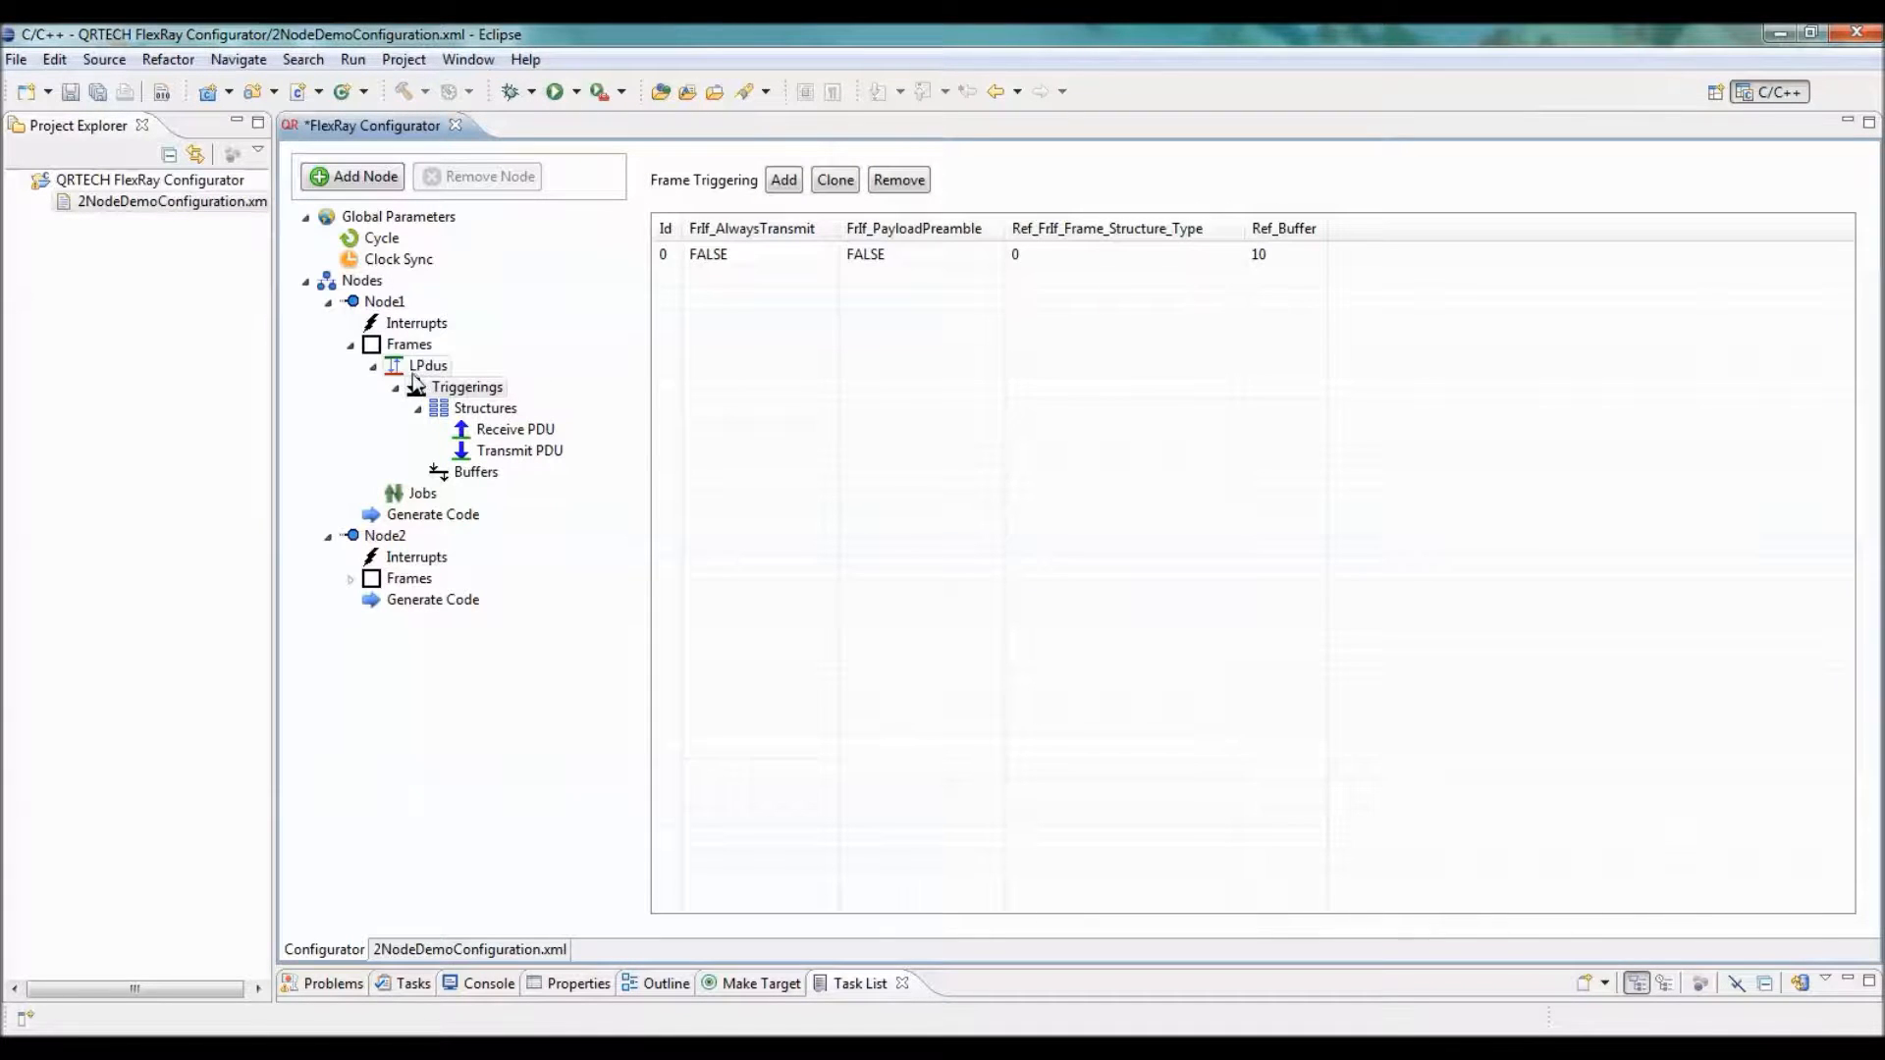
Set the frame triggering reference of Node1's LPdu to 0, and review Node1's frame hierarchy and the cluster's node overview
click(422, 368)
click(987, 260)
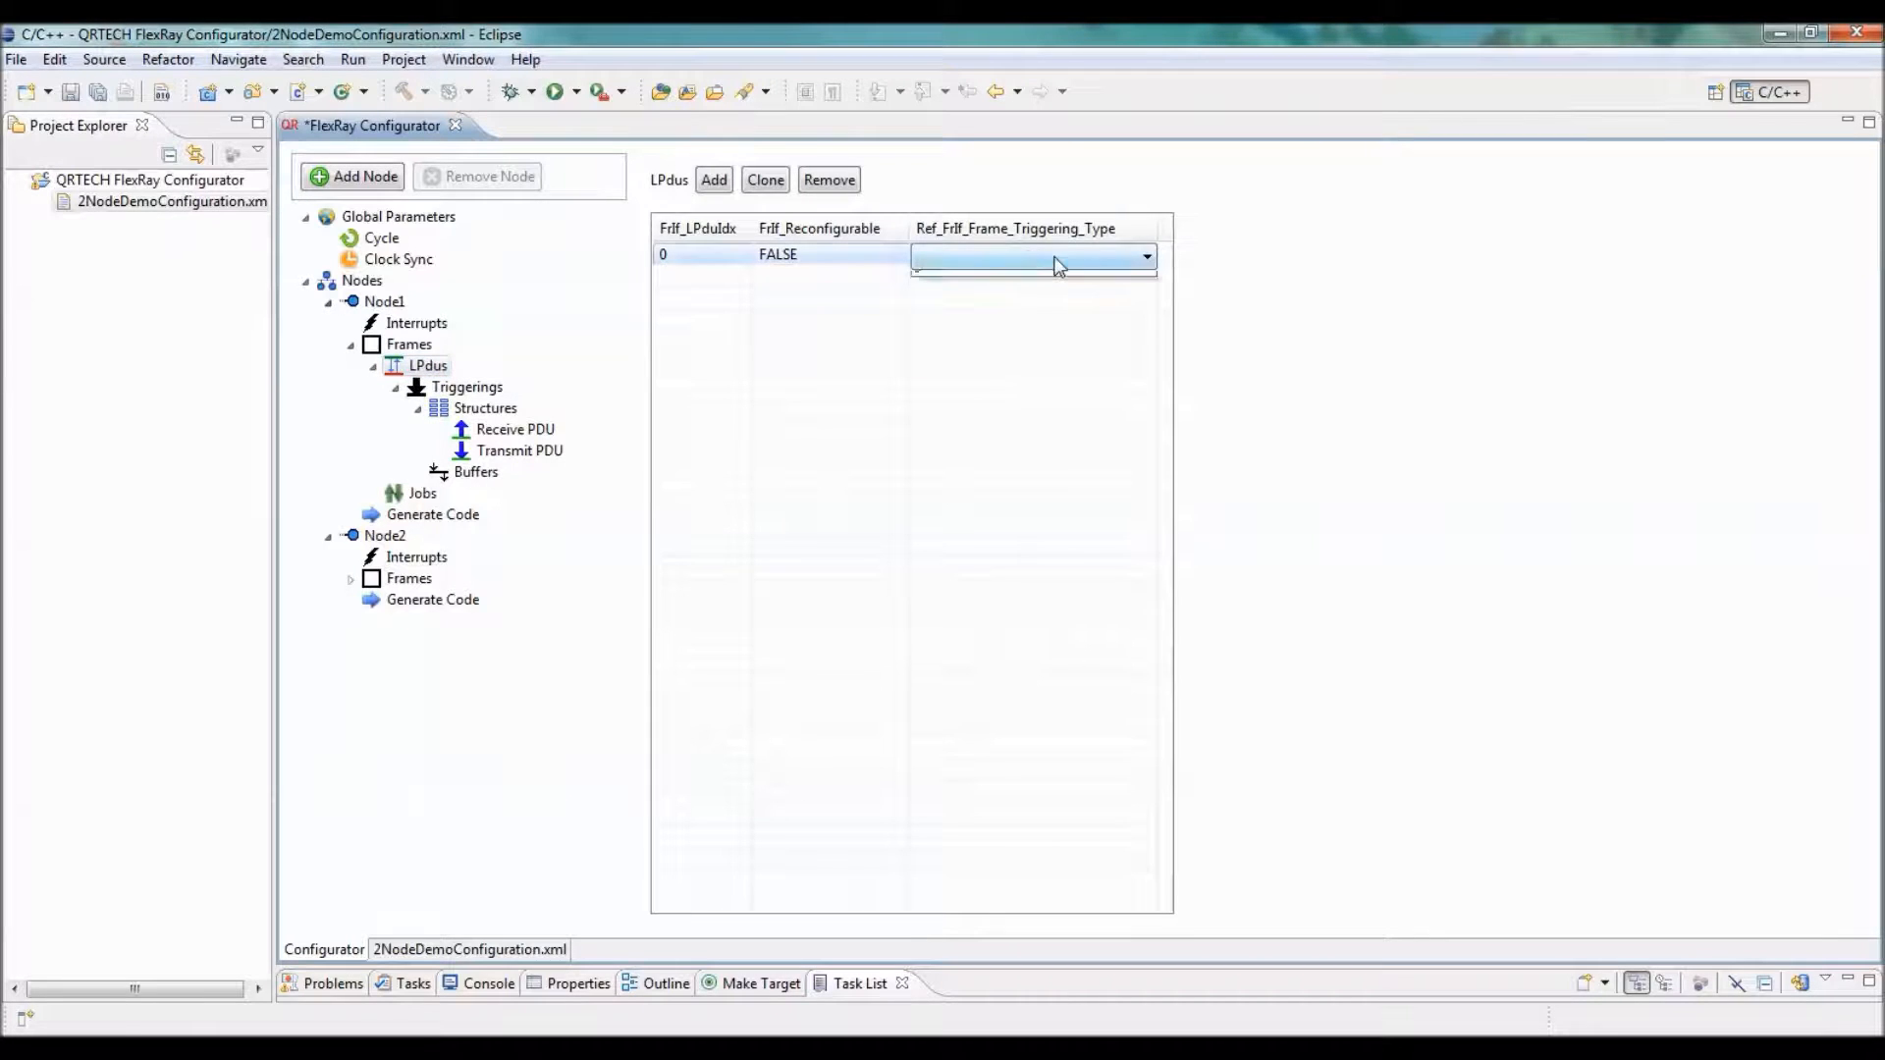
click(1047, 284)
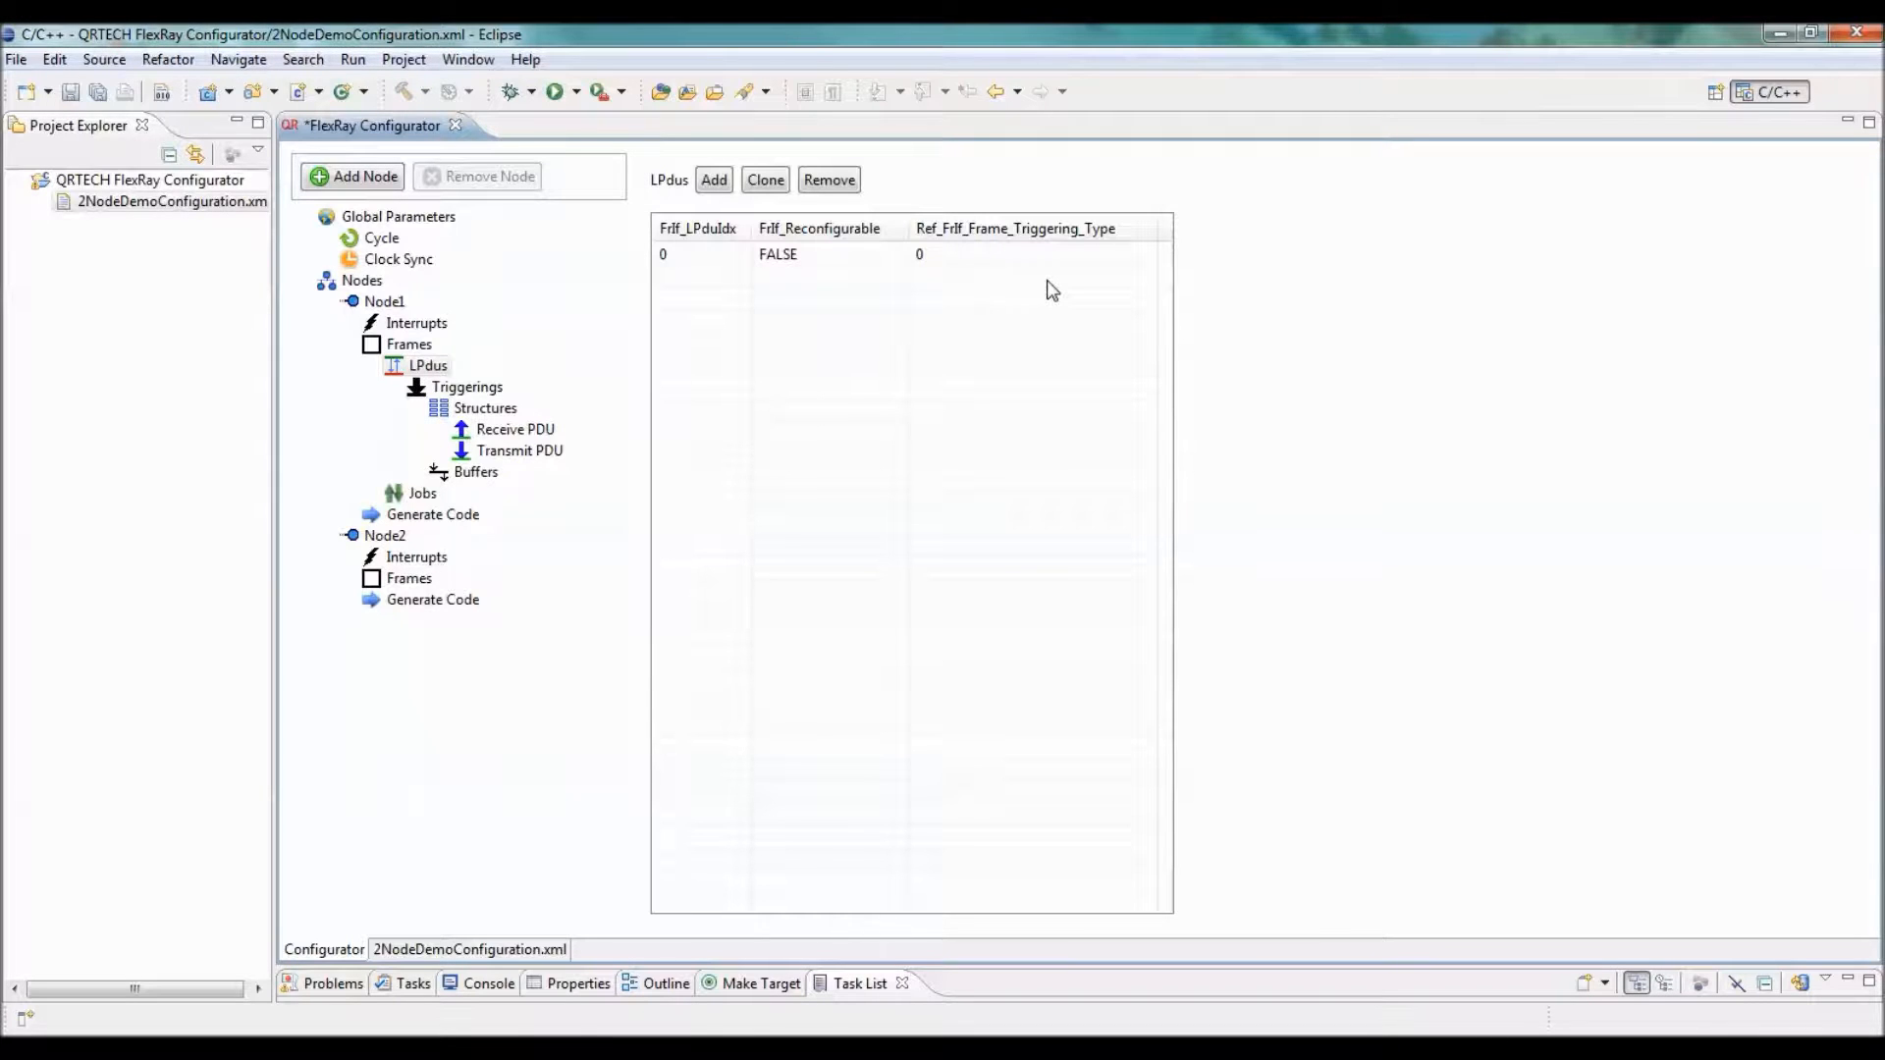
click(407, 347)
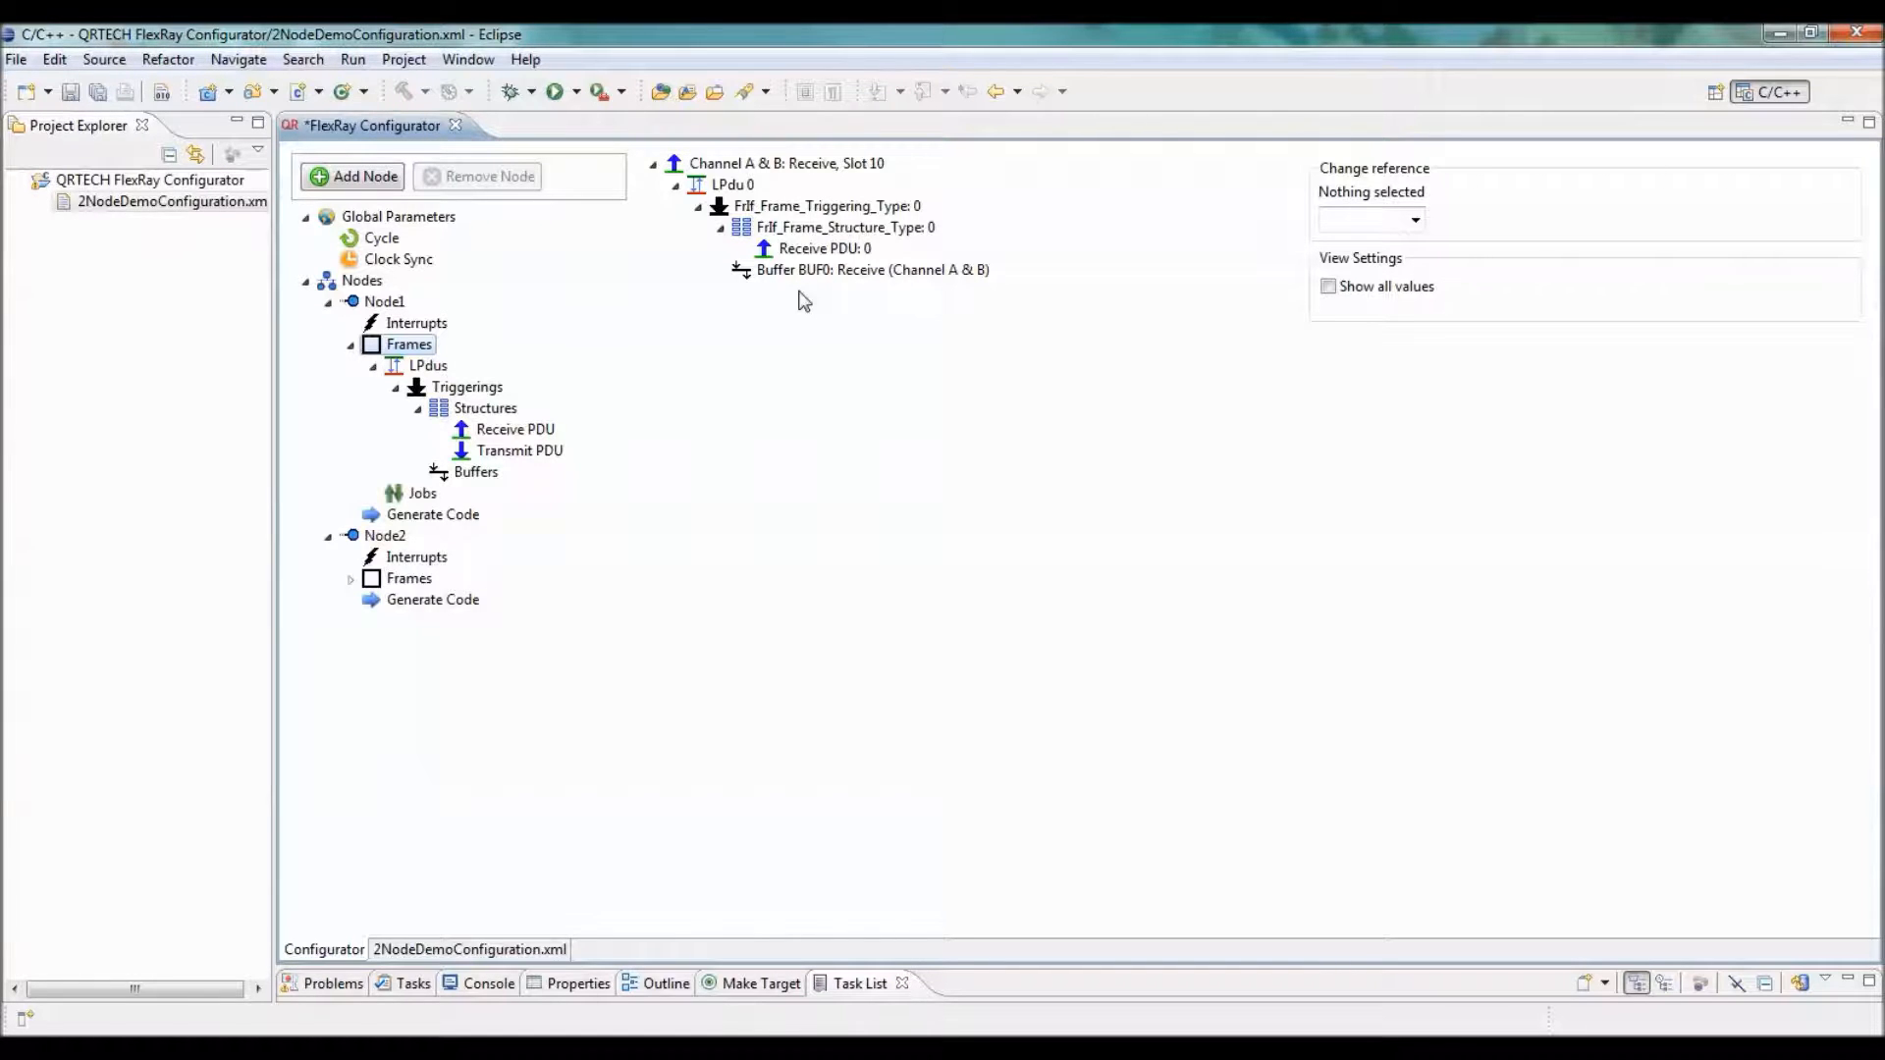
click(358, 286)
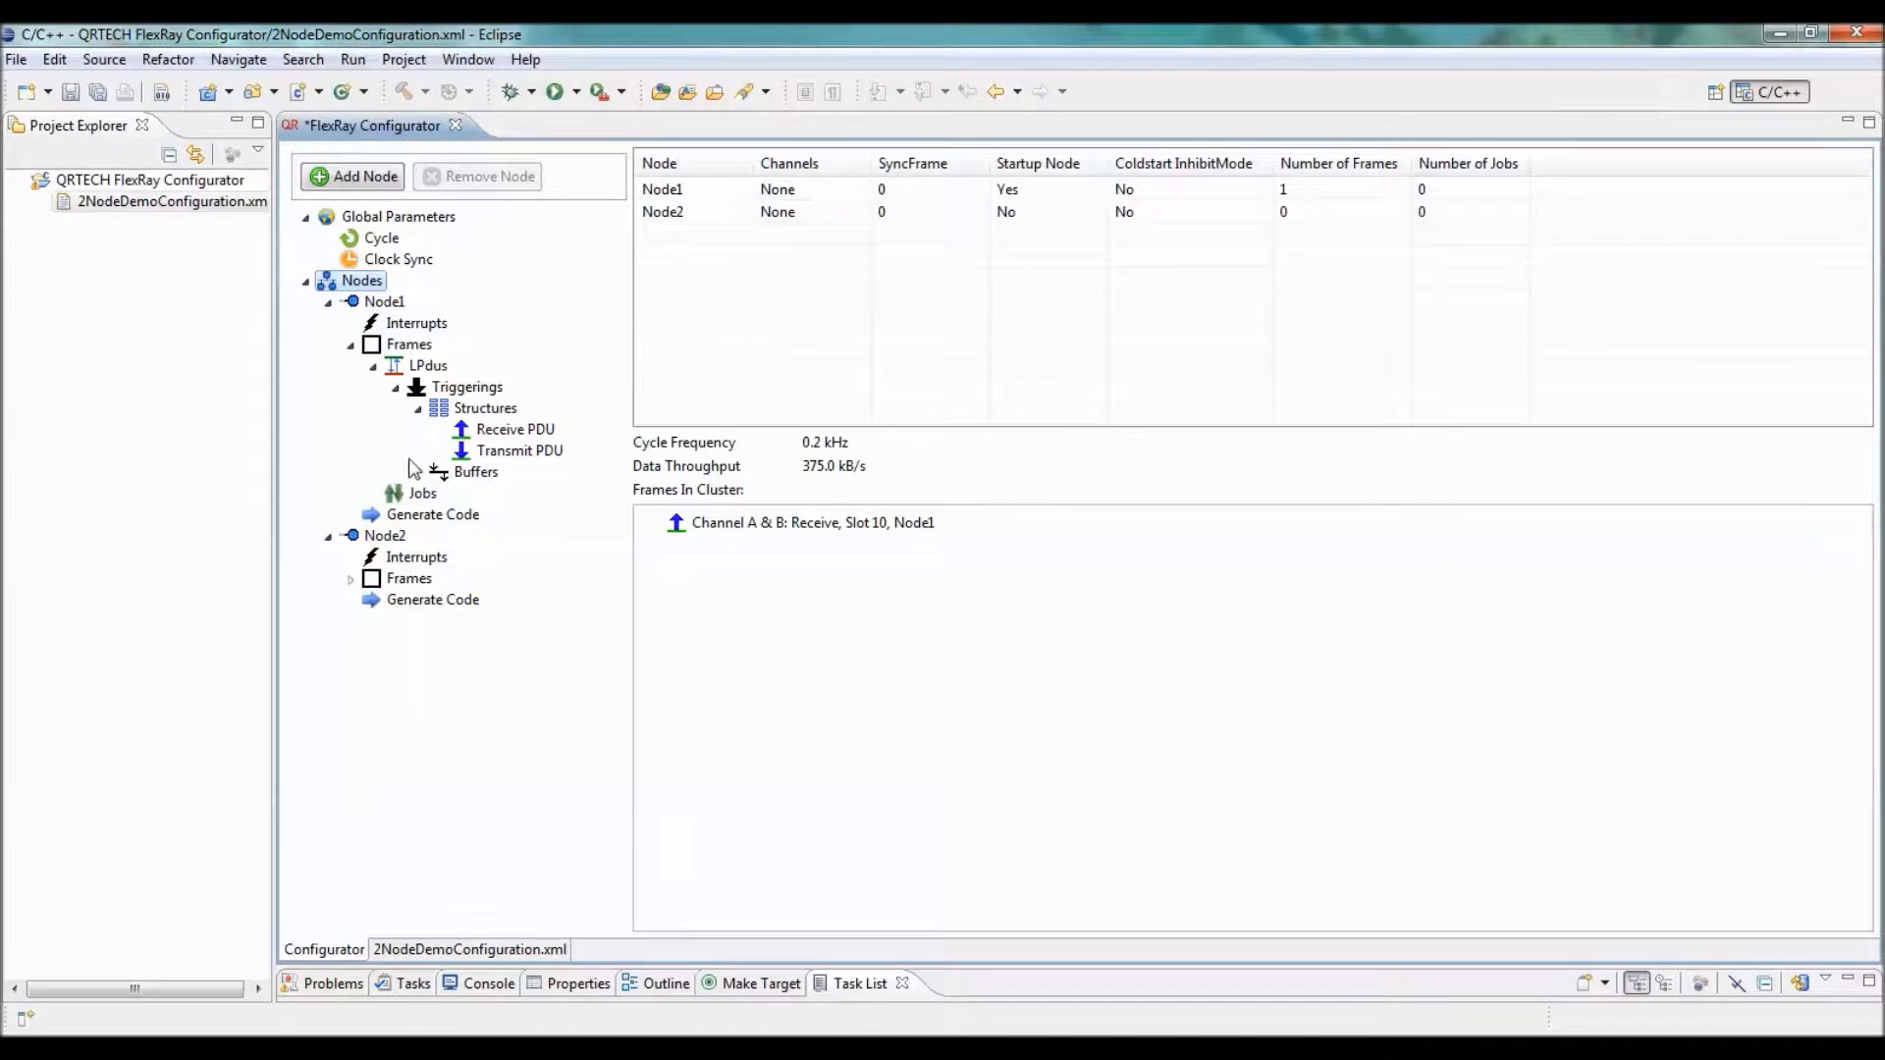
Add a job to Node1 and give it an operation with the communication action RECEIVE_AND_INDICATE
click(423, 497)
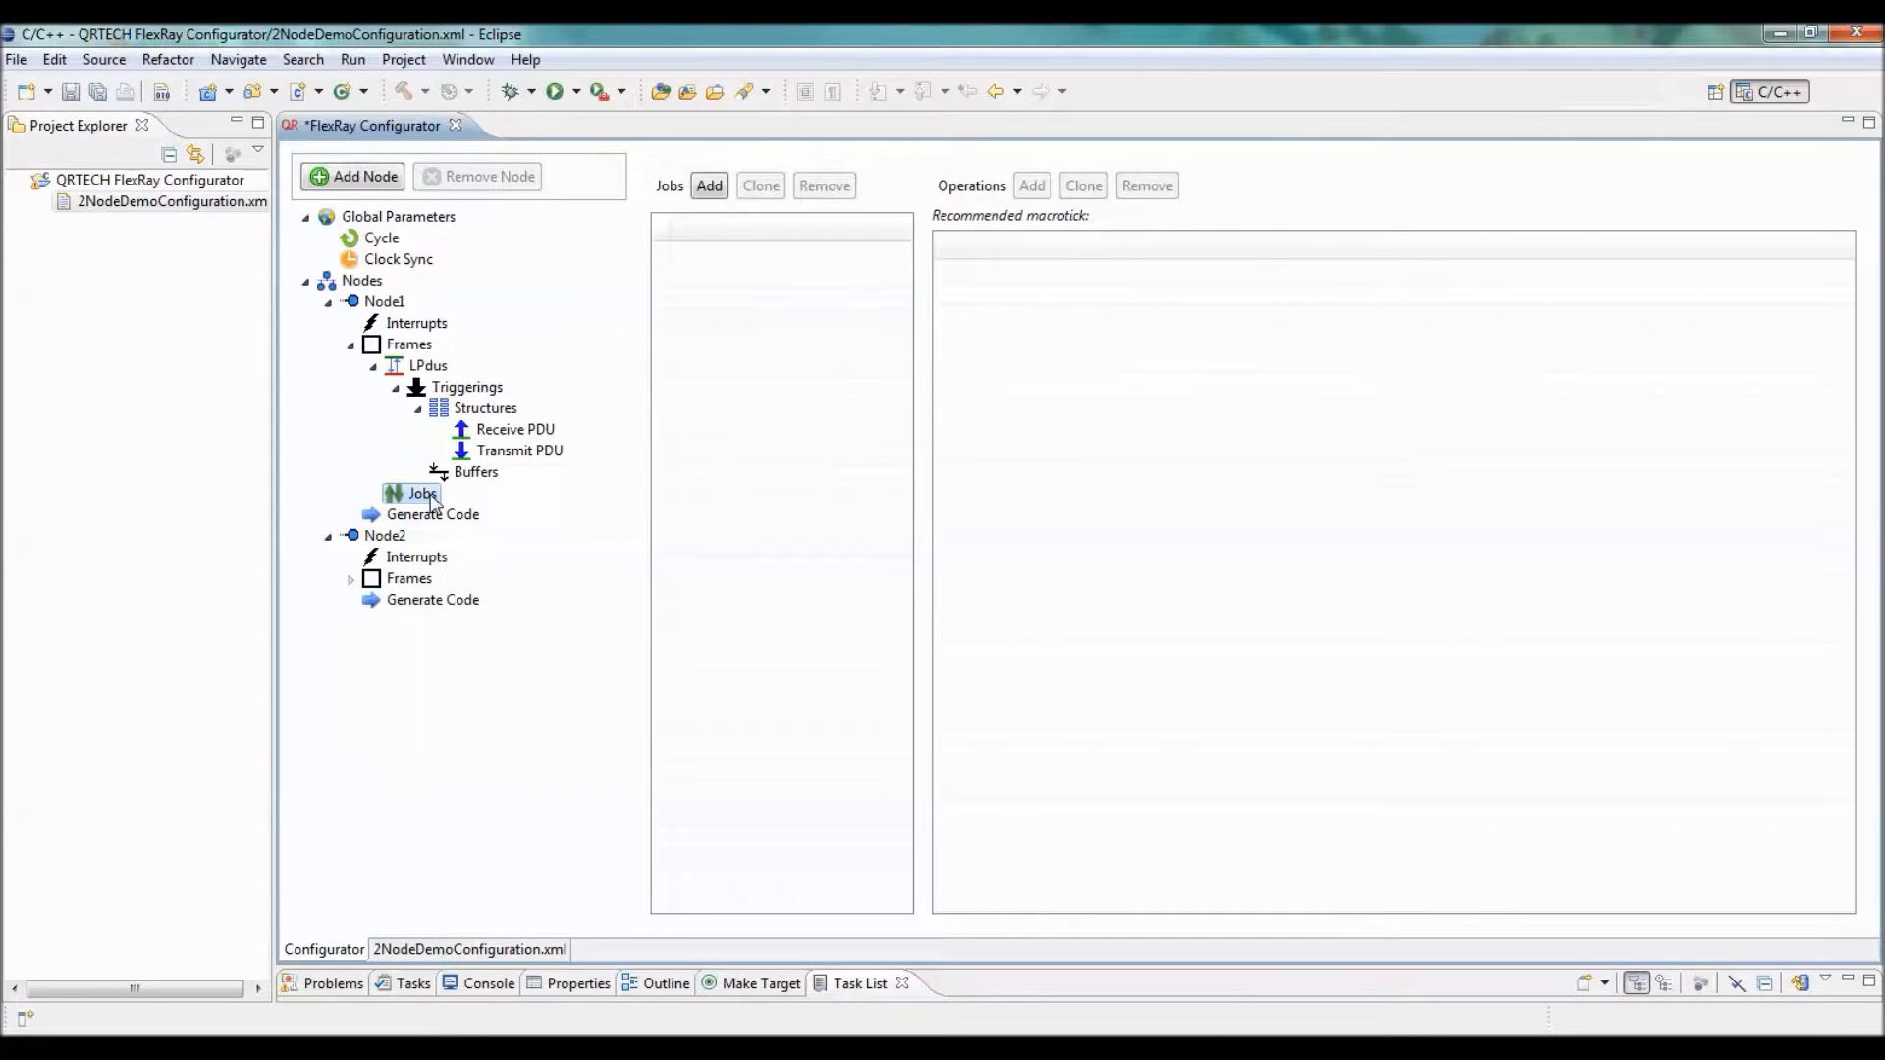
click(709, 185)
click(705, 259)
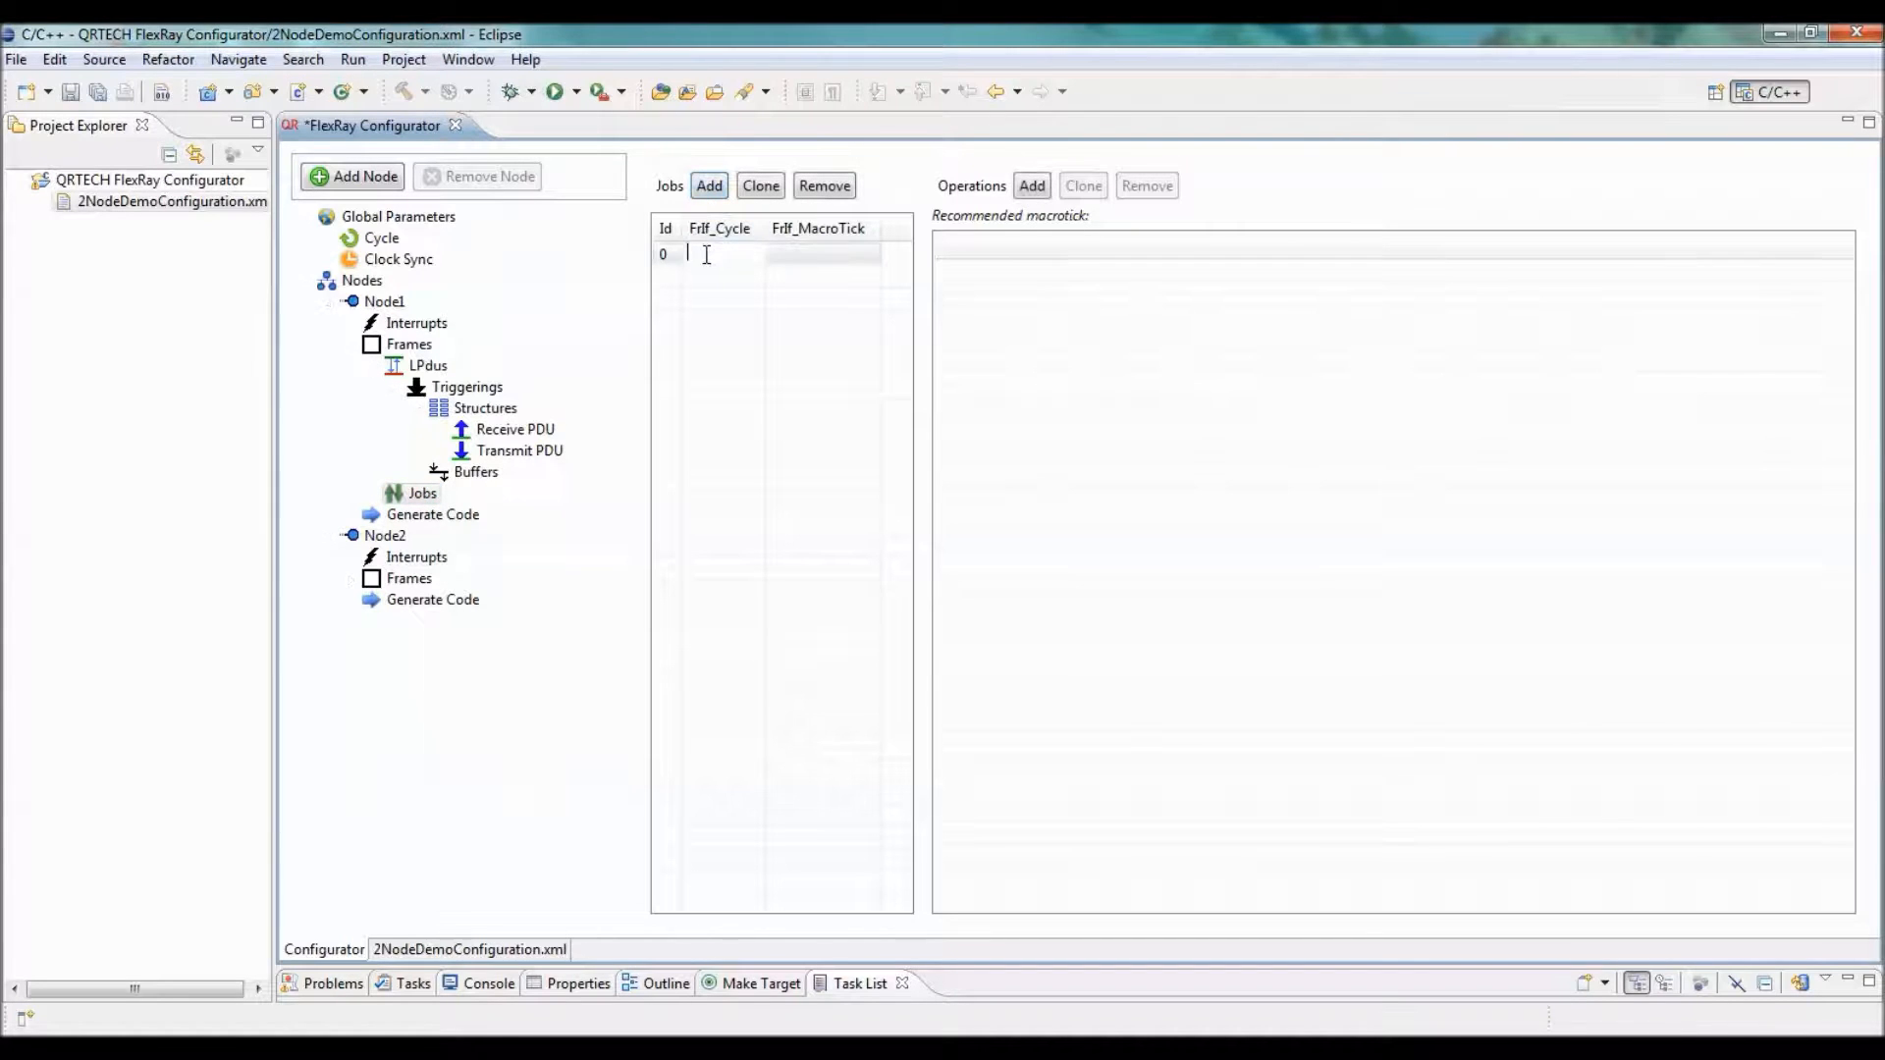
click(1032, 186)
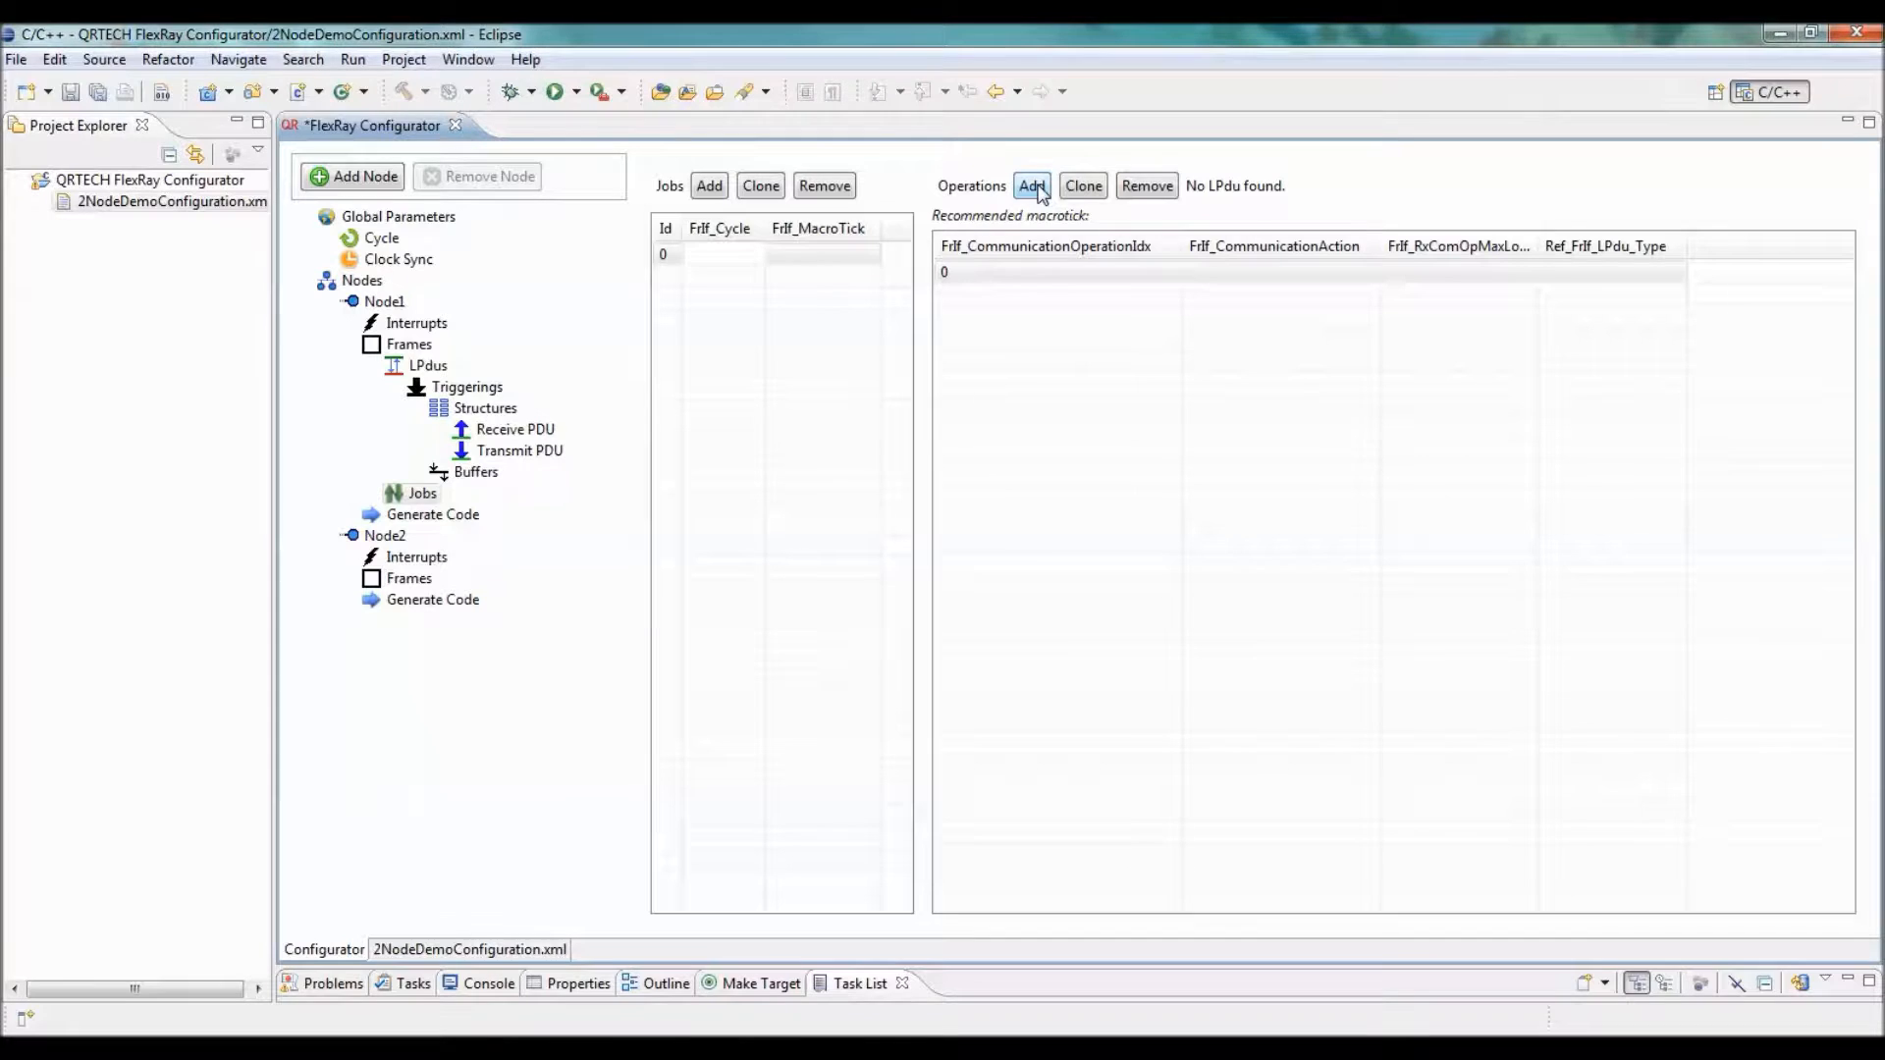
click(1274, 280)
click(1276, 279)
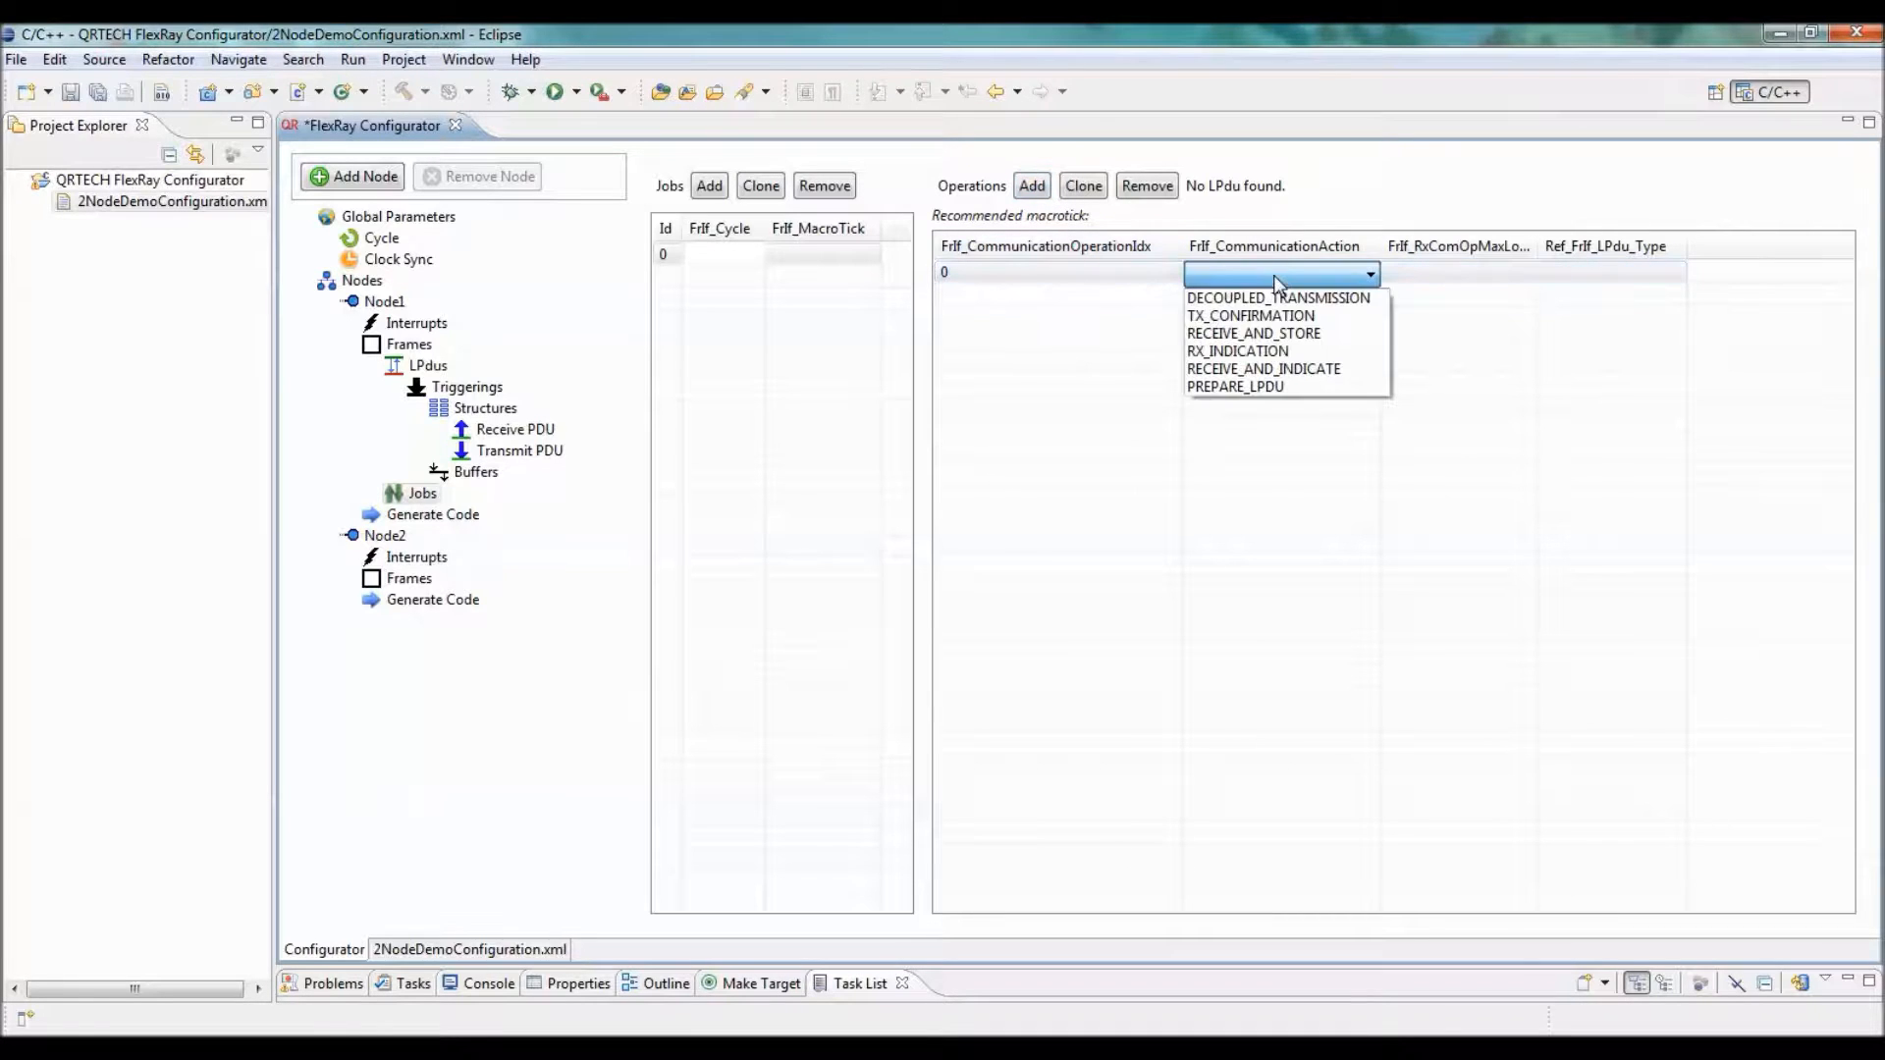
click(1294, 378)
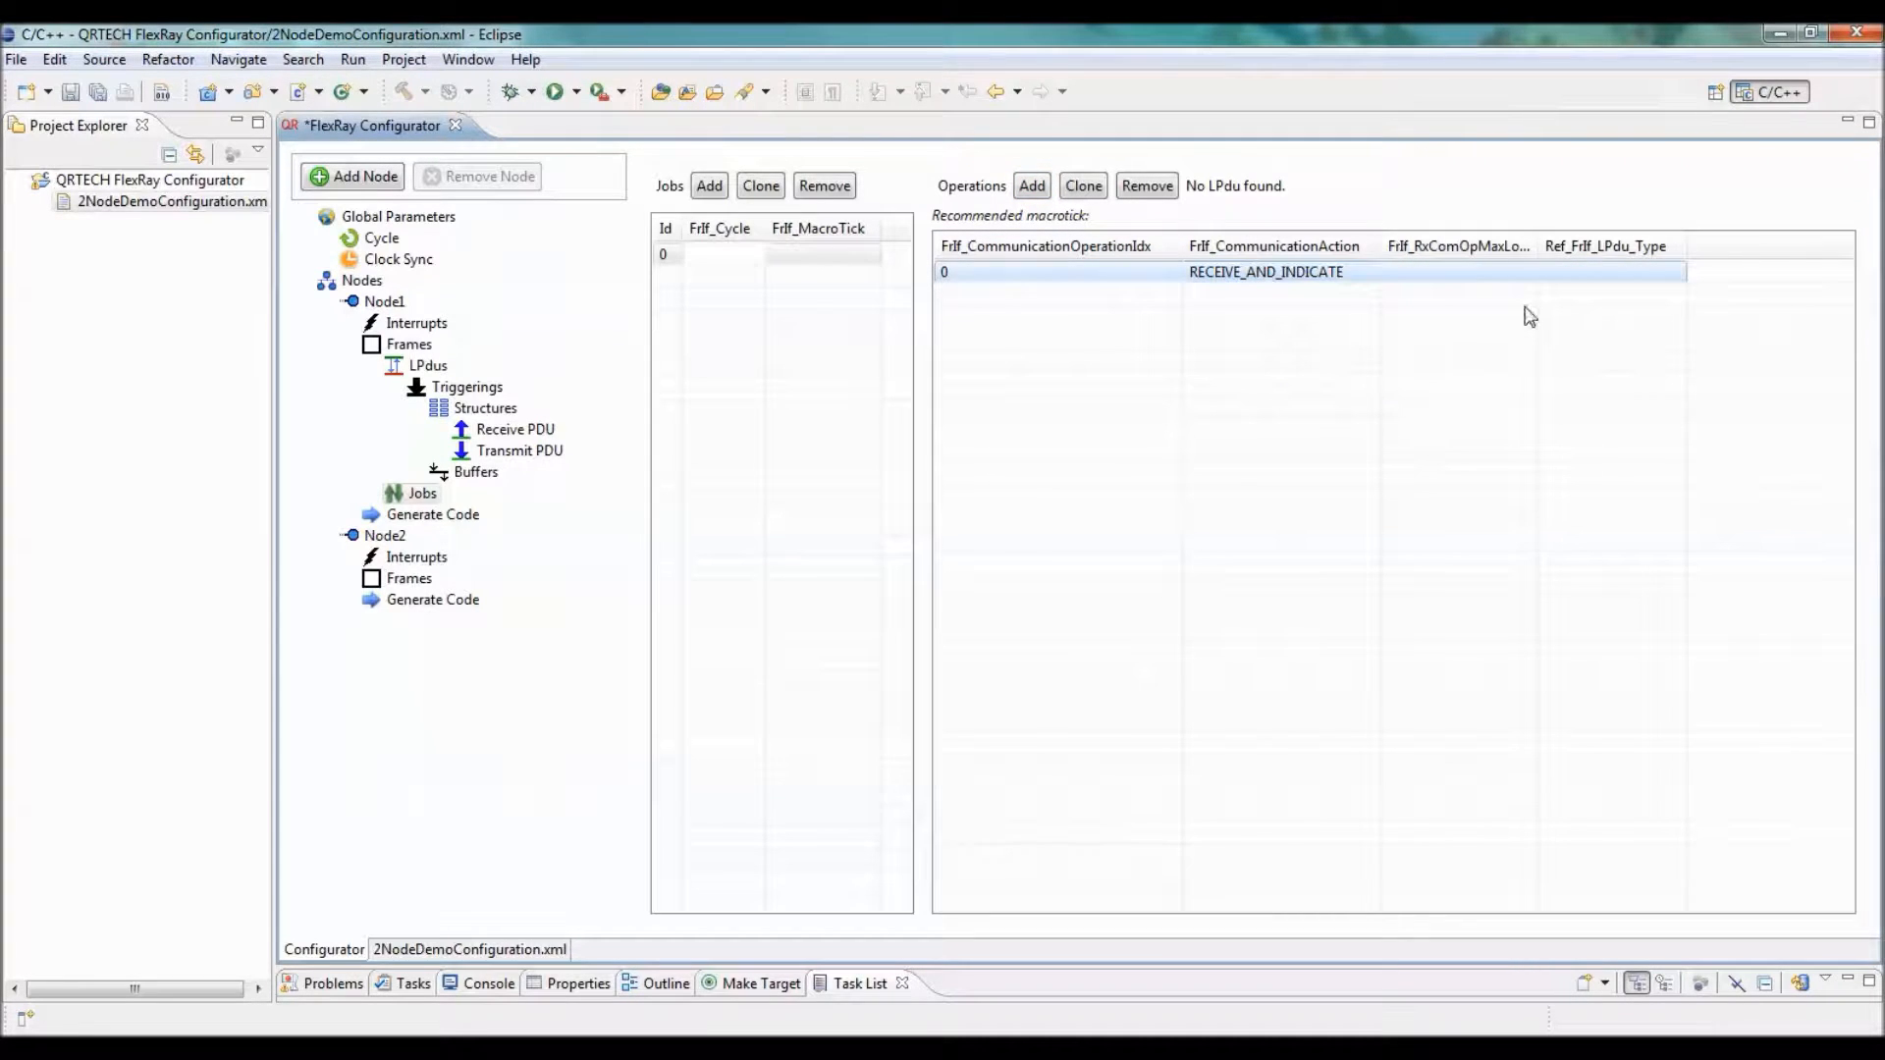
Set the operation's LPdu reference to 0 and its FrIf_RxComOpMaxLoop value to 1
click(1595, 276)
click(1595, 277)
click(1590, 310)
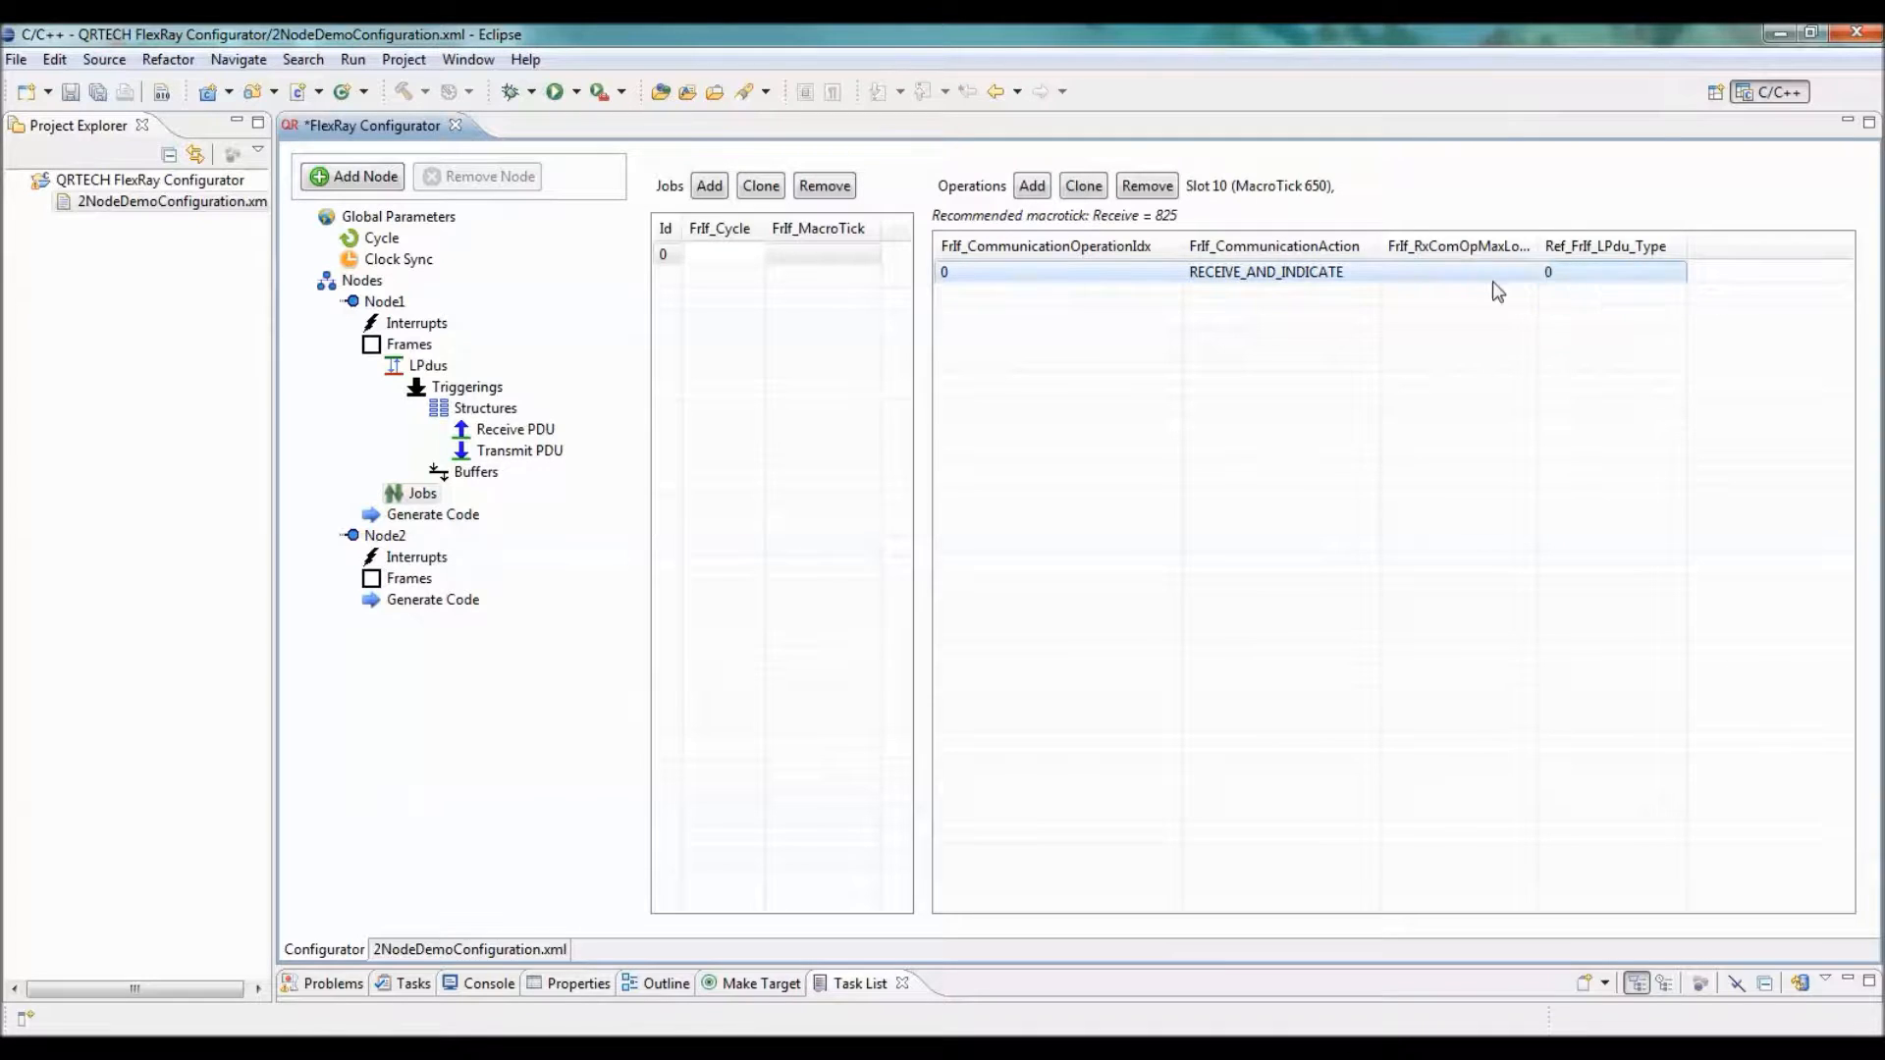
click(1446, 269)
text(1)
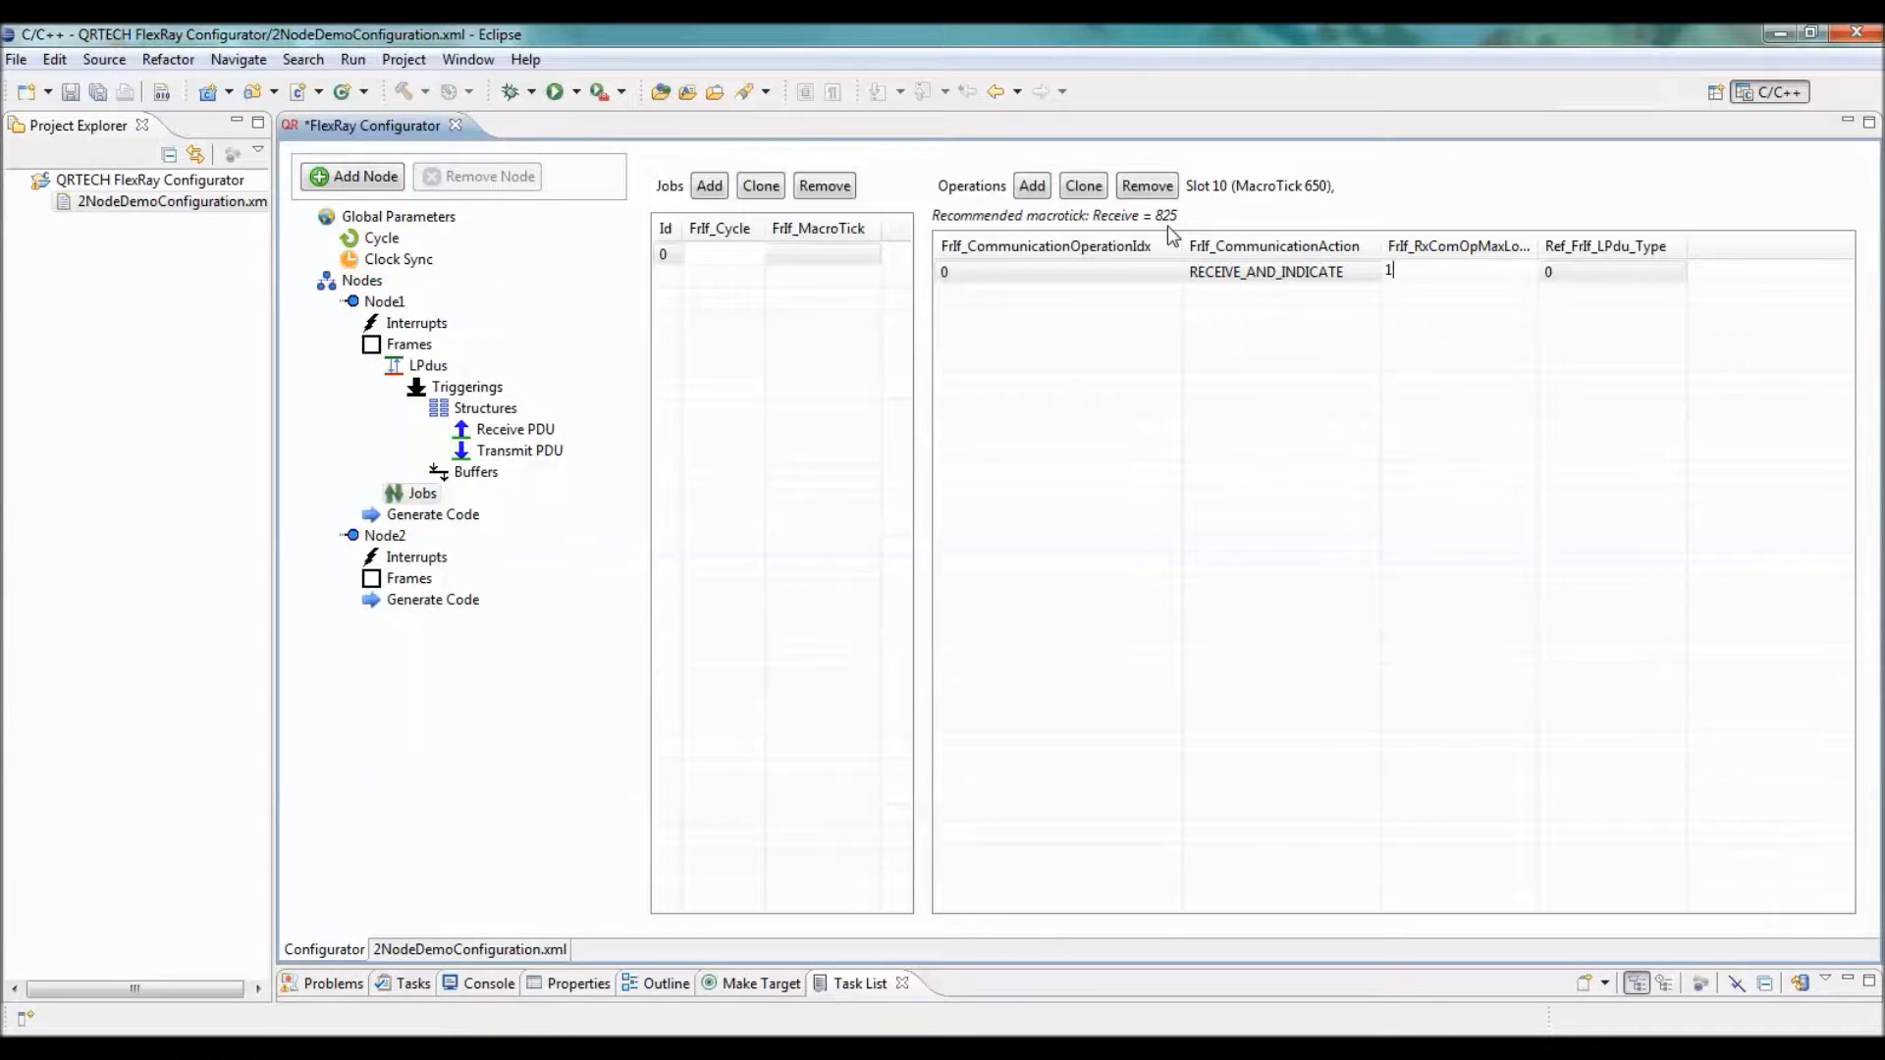
Set the job's macrotick to 825 and its cycle to 1
click(852, 259)
click(835, 253)
text(825)
click(735, 256)
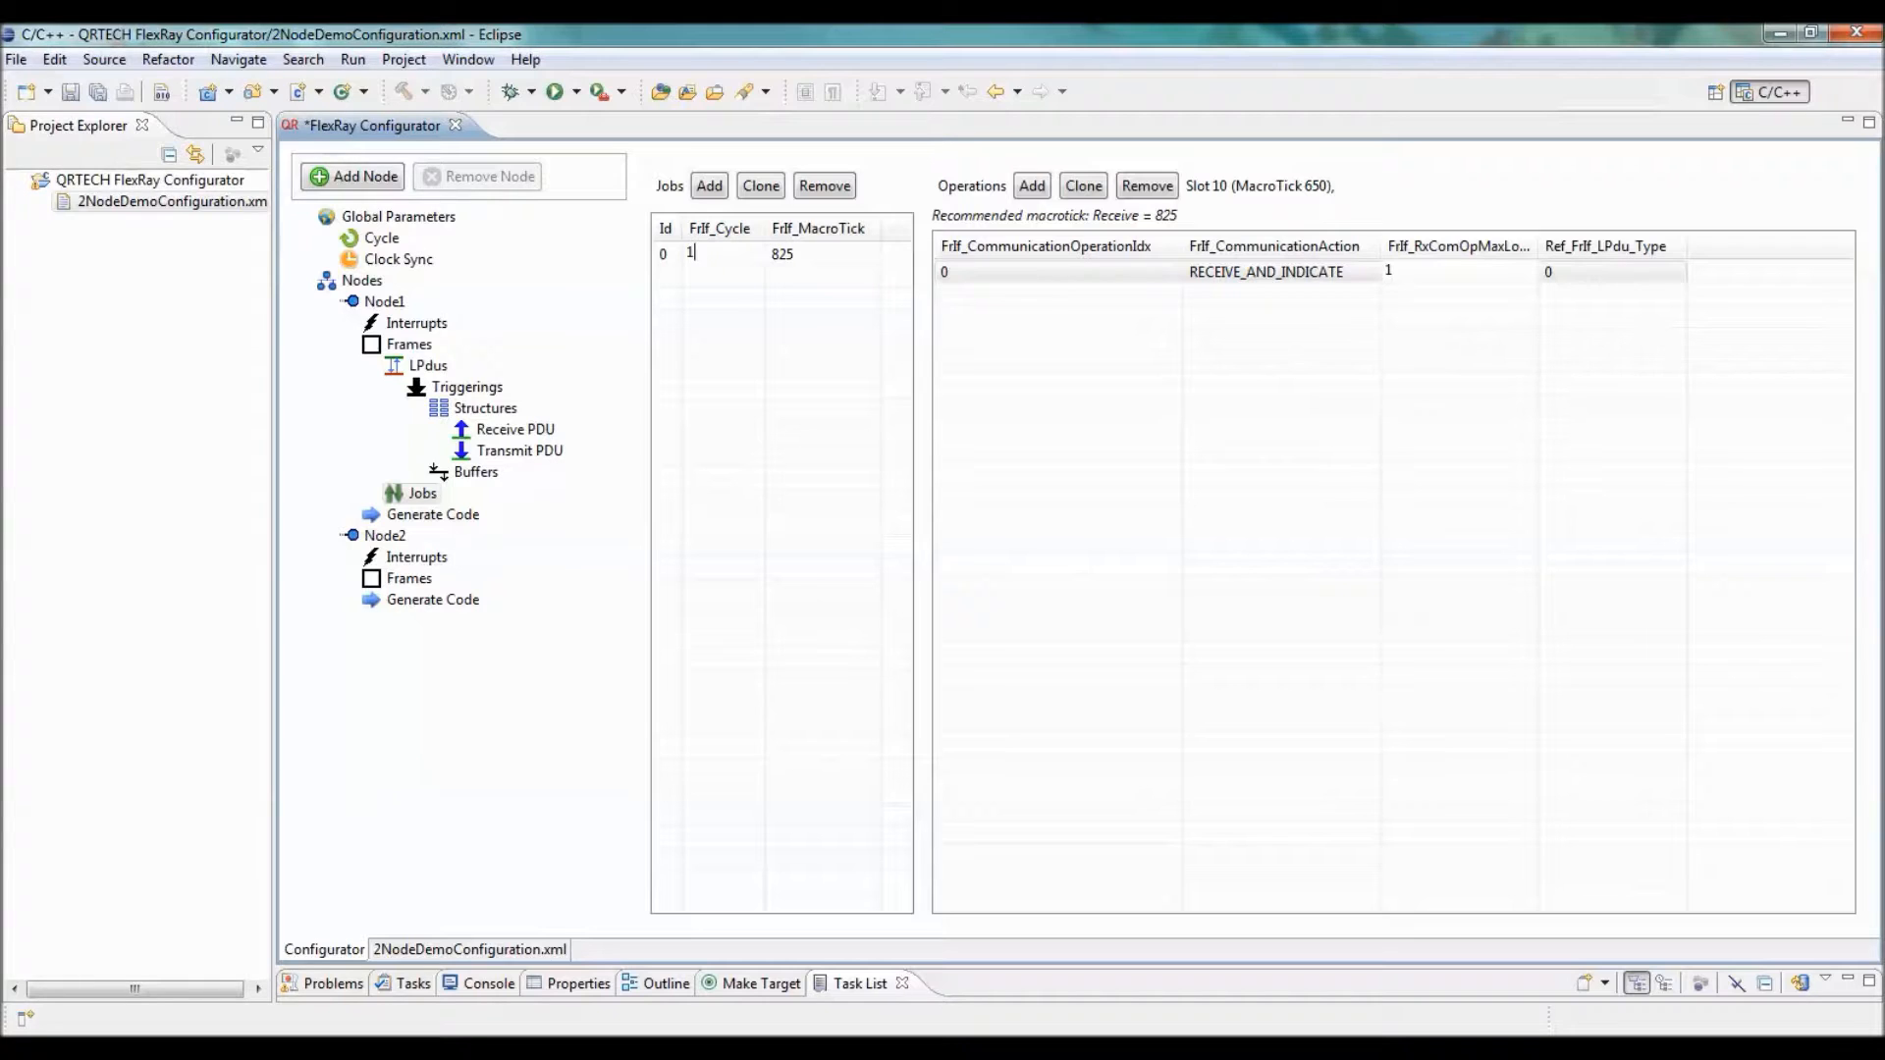
Open the code generation page for Node1
click(433, 521)
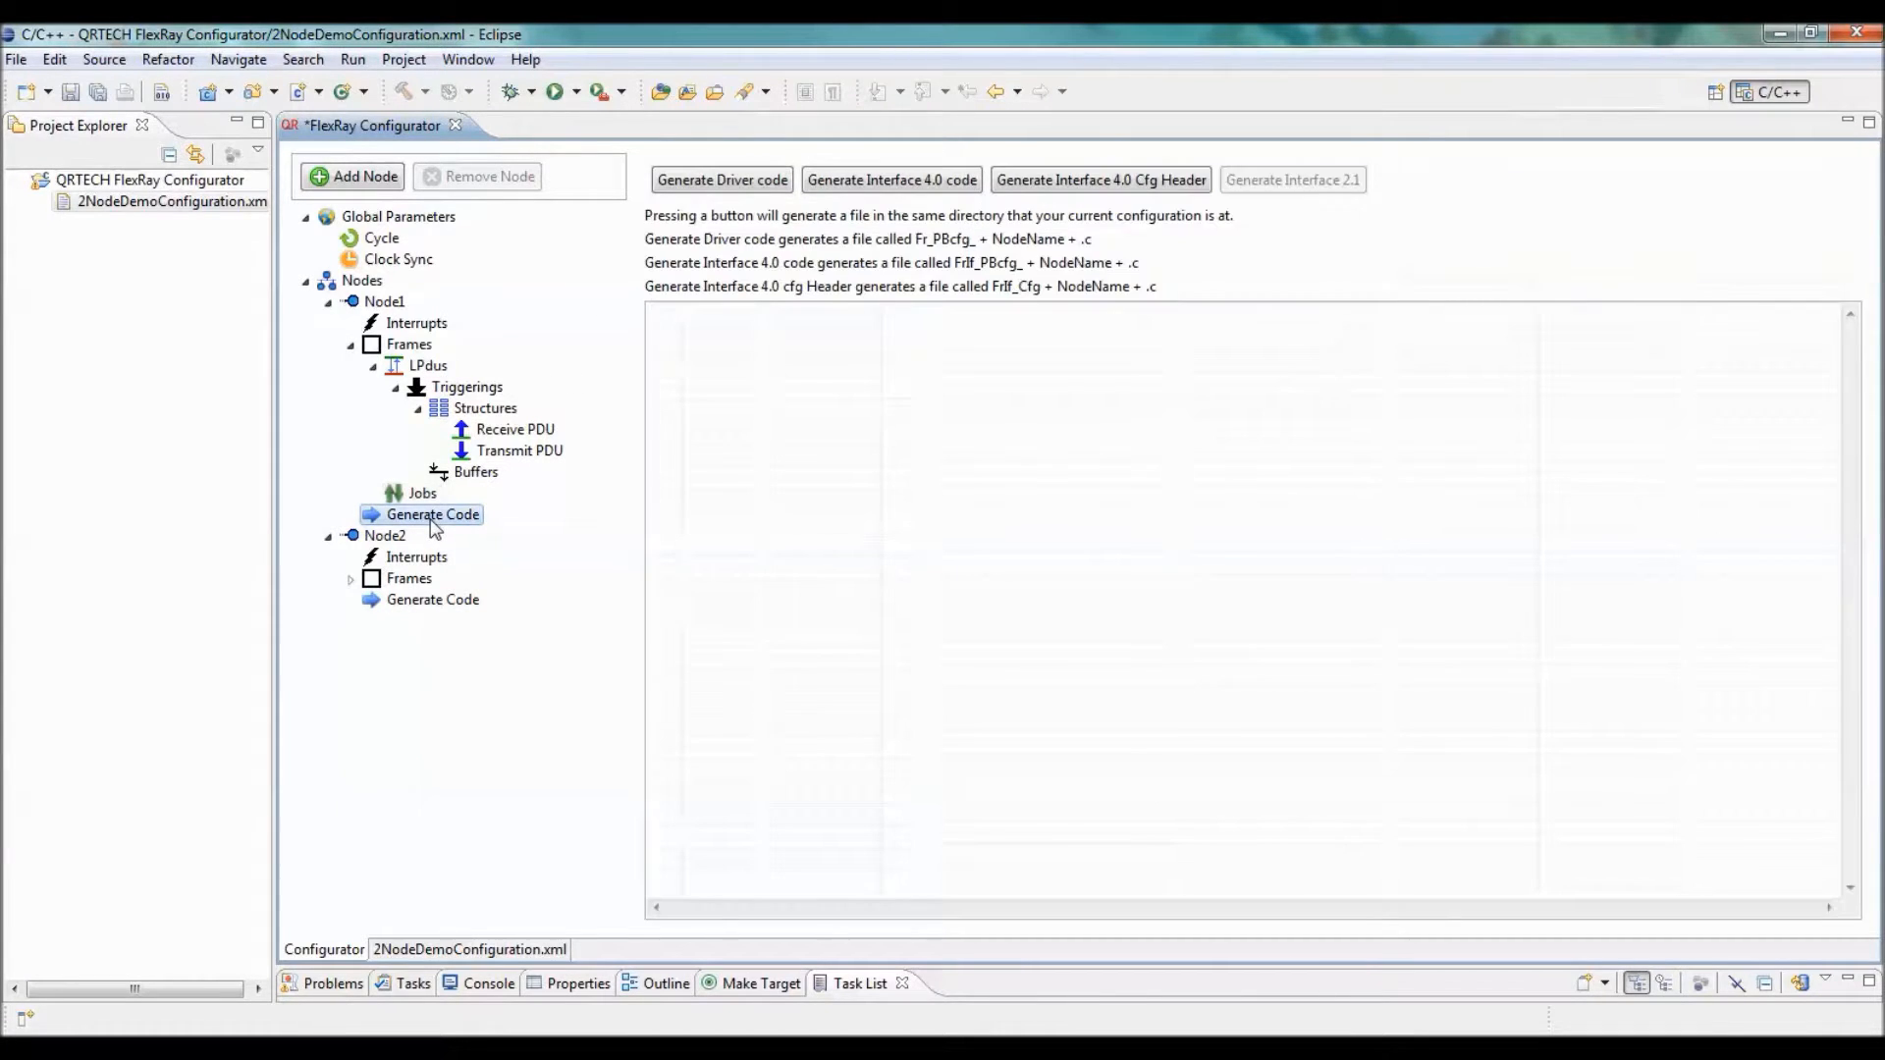